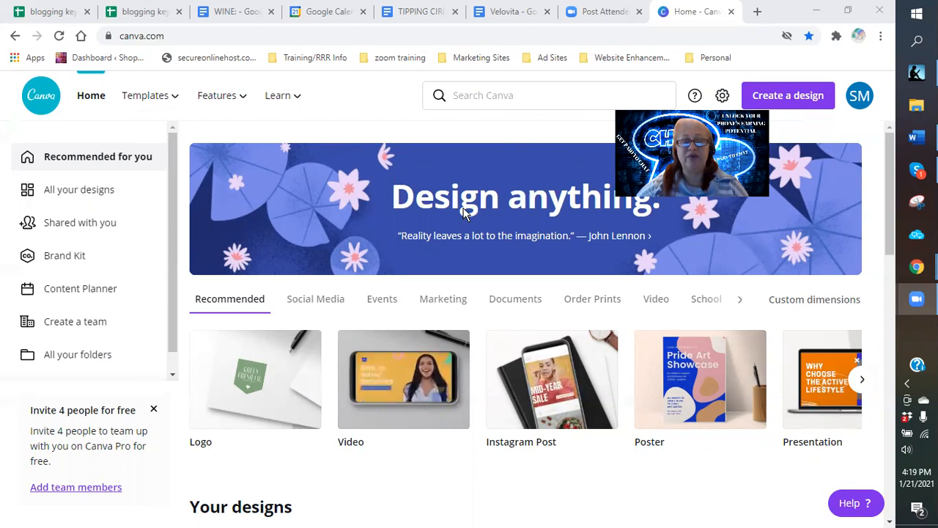
# Search Google Images for "sleep and weight loss" in a new browser tab.
pyautogui.click(758, 11)
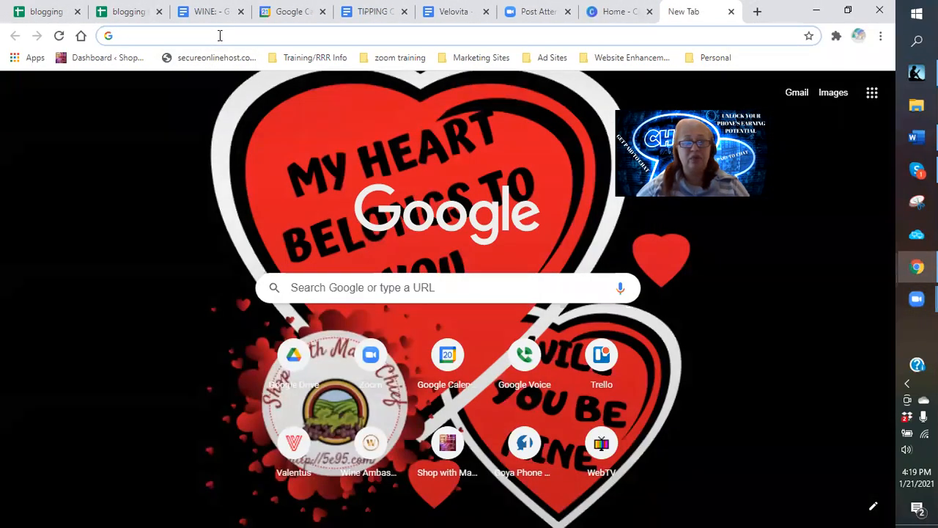
pyautogui.click(219, 35)
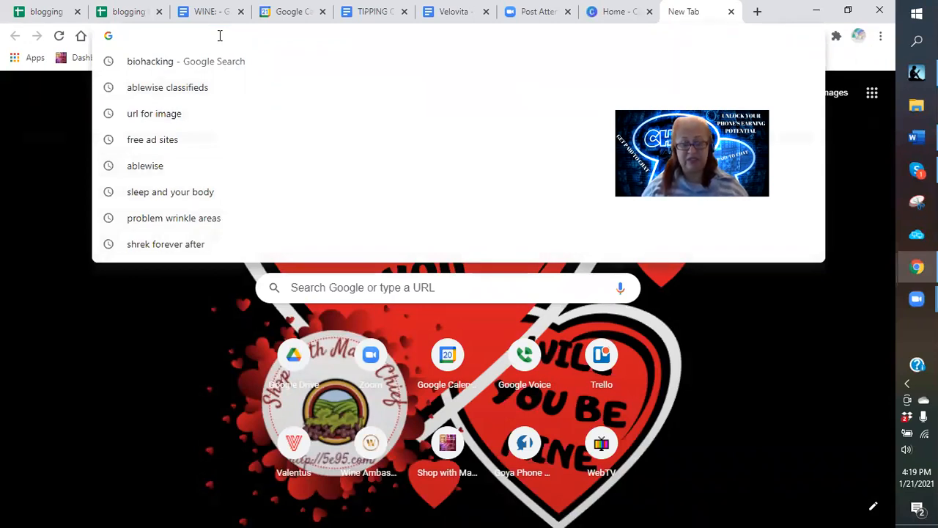
pyautogui.write('S')
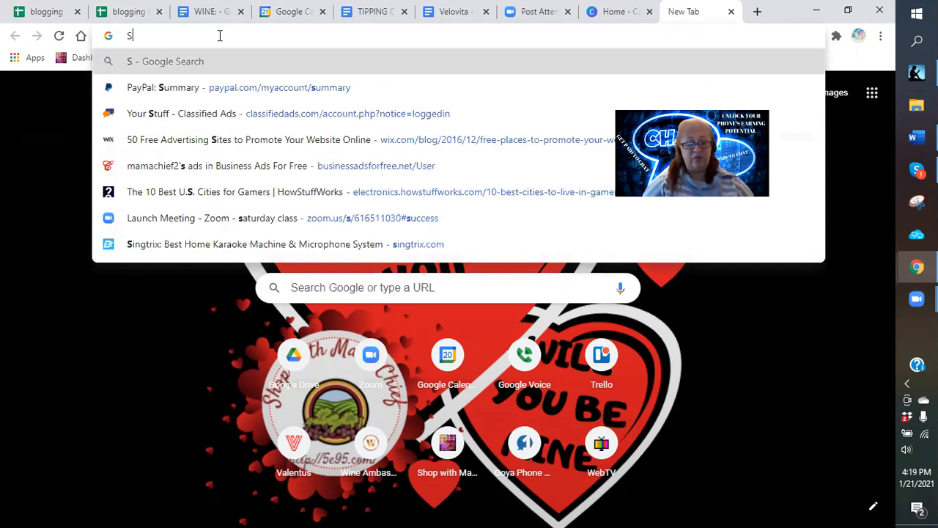
pyautogui.write('leep and')
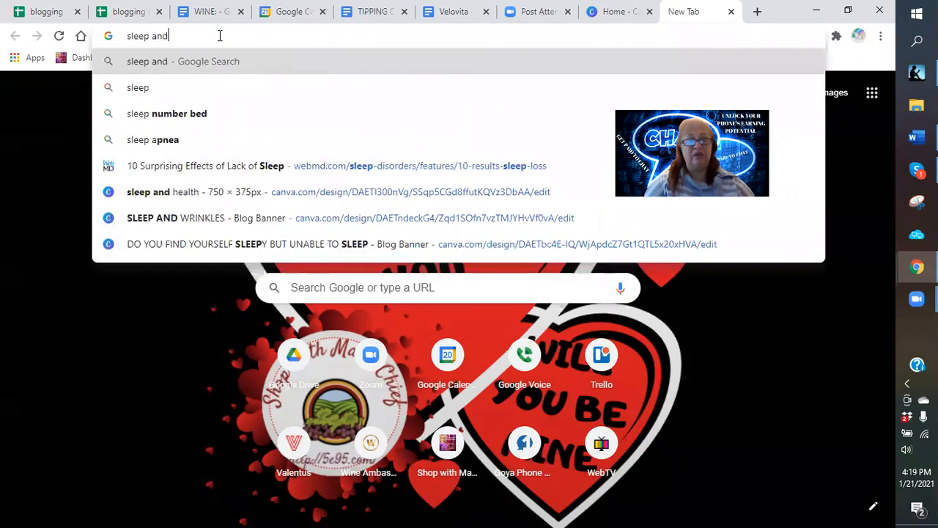
pyautogui.write(' weight loss')
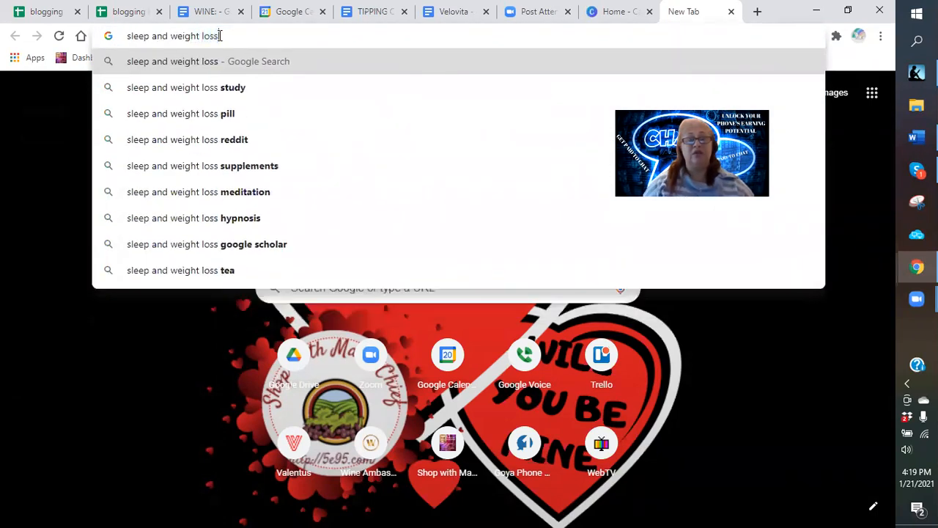
pyautogui.press('Return')
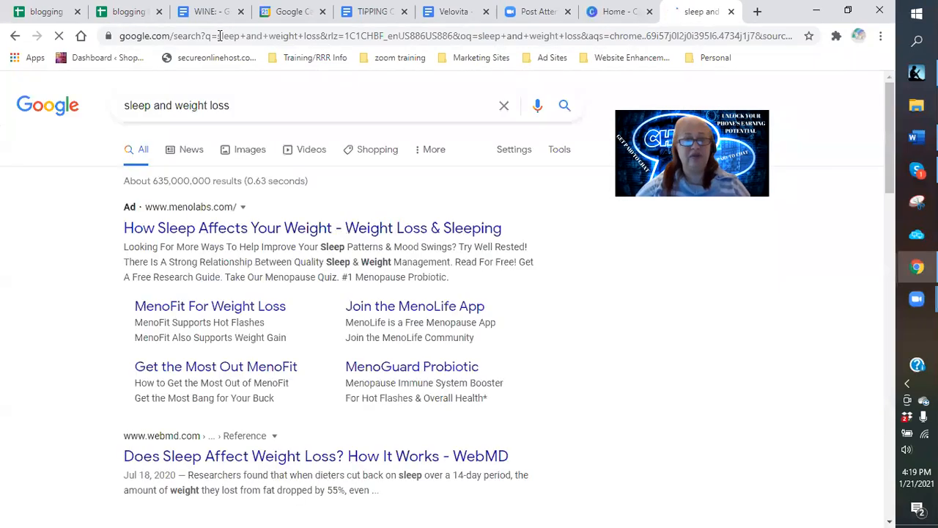
pyautogui.click(250, 152)
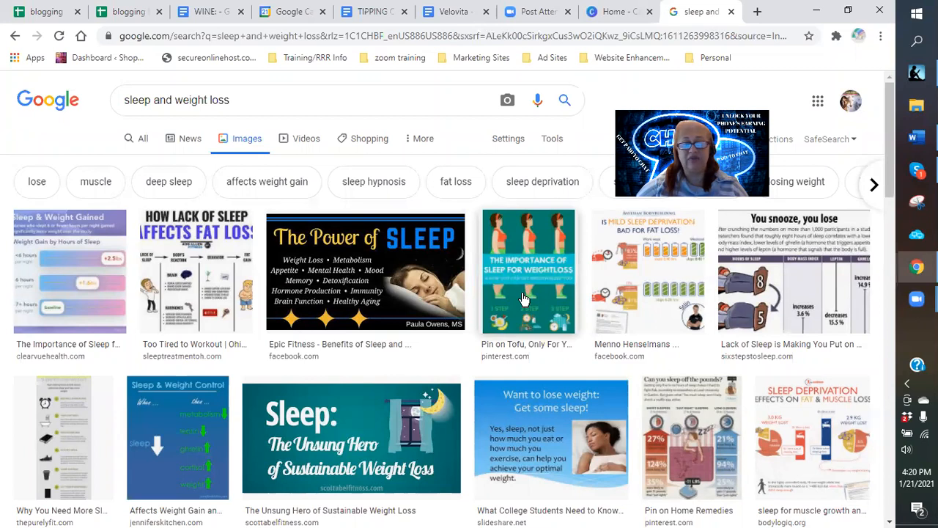
# Find the "Does Sleep Affect Weight Loss?" picture in the results and open its text-free related image of feet on a scale.
pyautogui.scroll(-1, 523, 299)
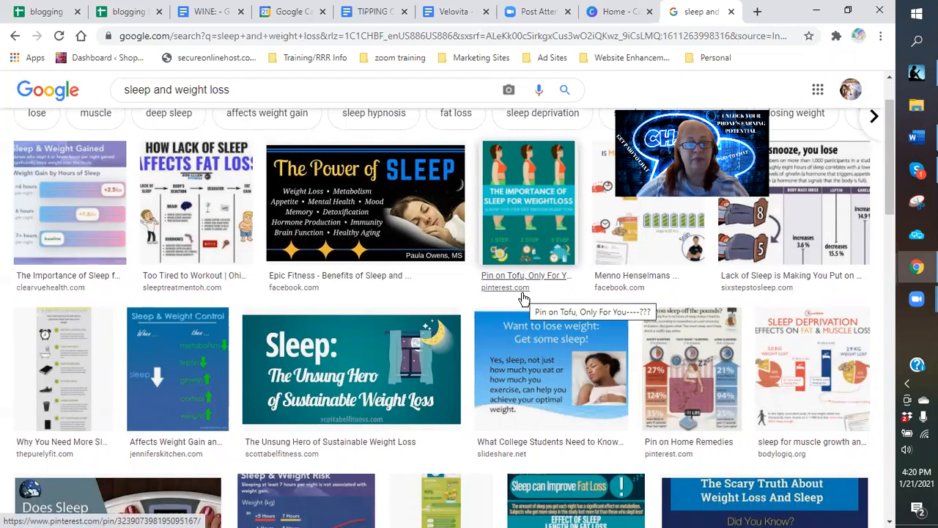
pyautogui.scroll(-1, 523, 299)
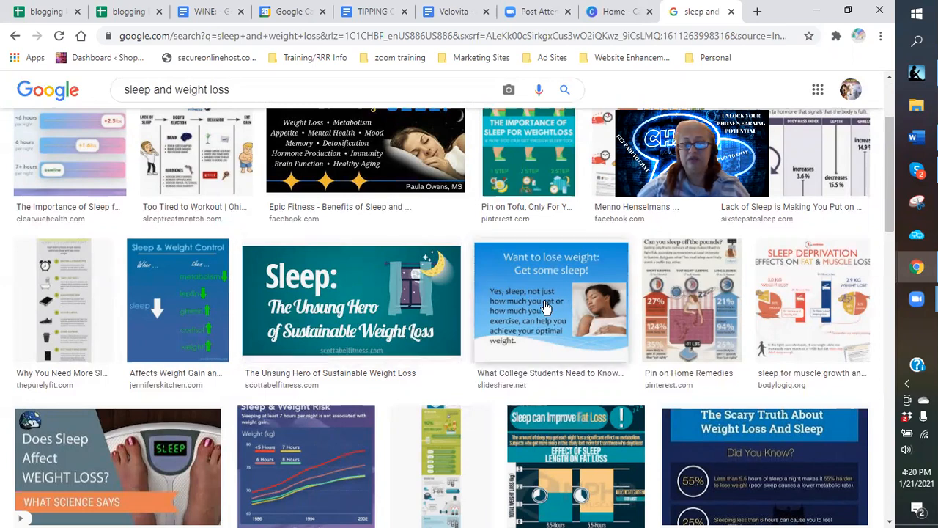
pyautogui.scroll(-1, 542, 307)
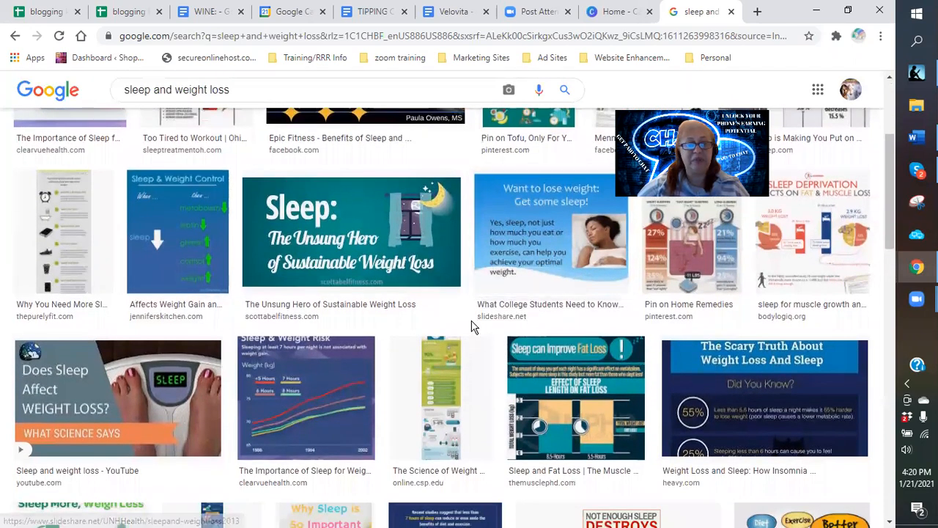
pyautogui.scroll(-1, 472, 326)
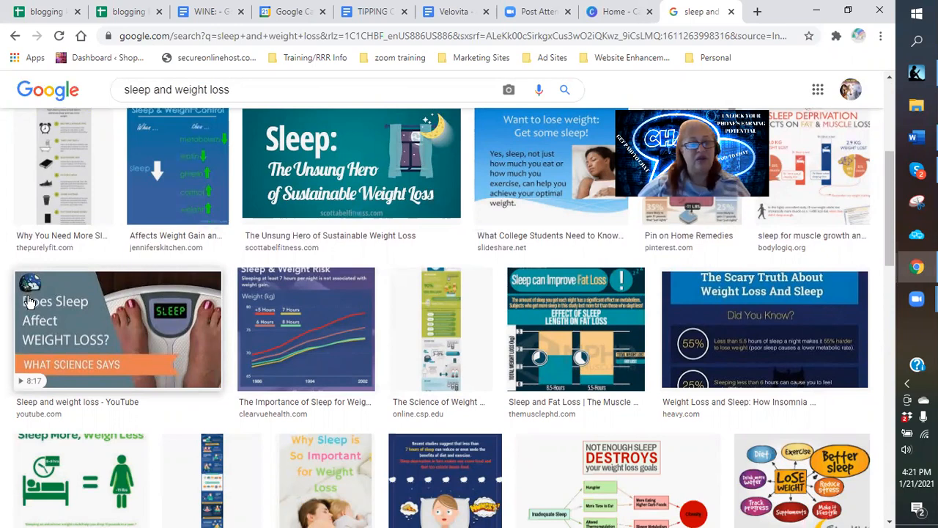
pyautogui.click(70, 320)
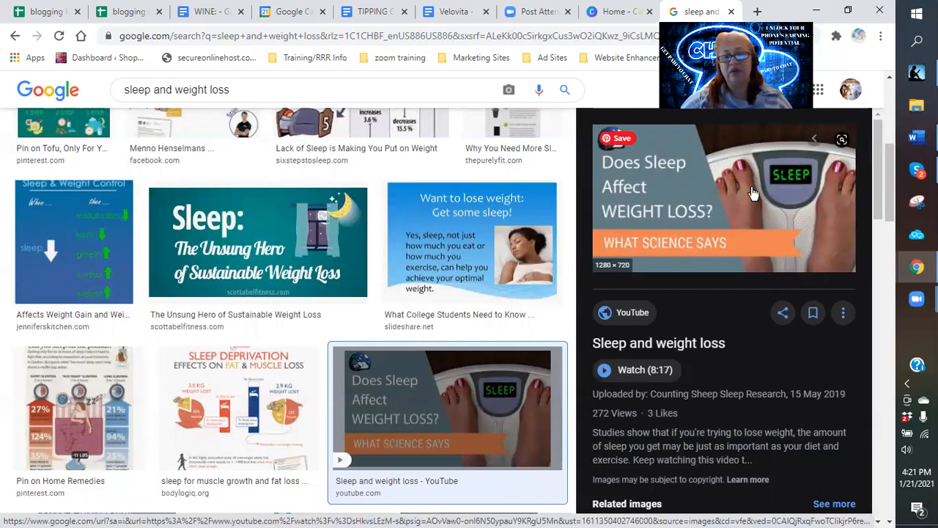
pyautogui.scroll(-3, 751, 220)
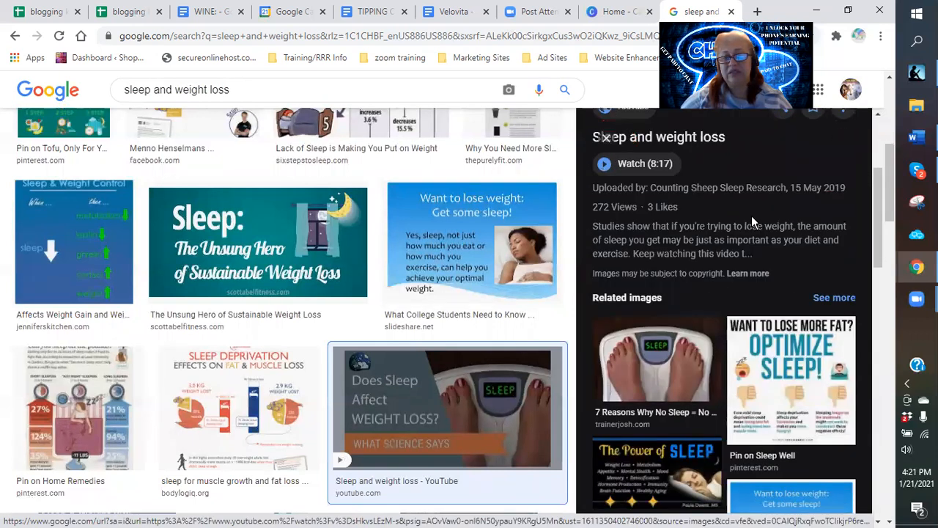
pyautogui.scroll(3, 751, 215)
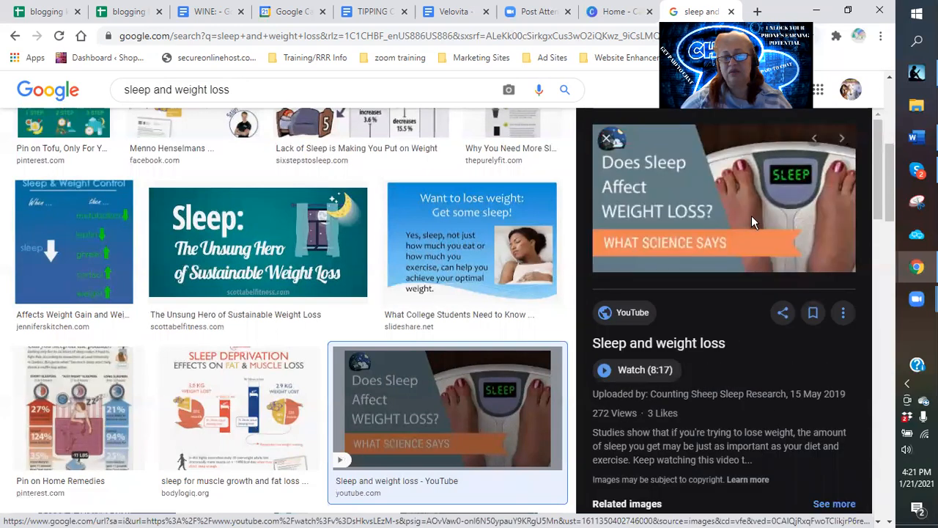
pyautogui.scroll(-3, 751, 220)
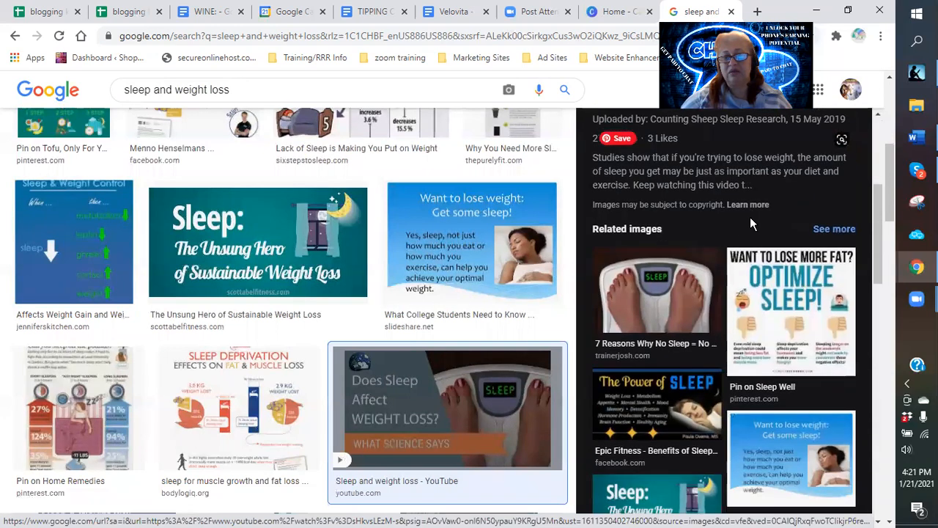
pyautogui.click(673, 312)
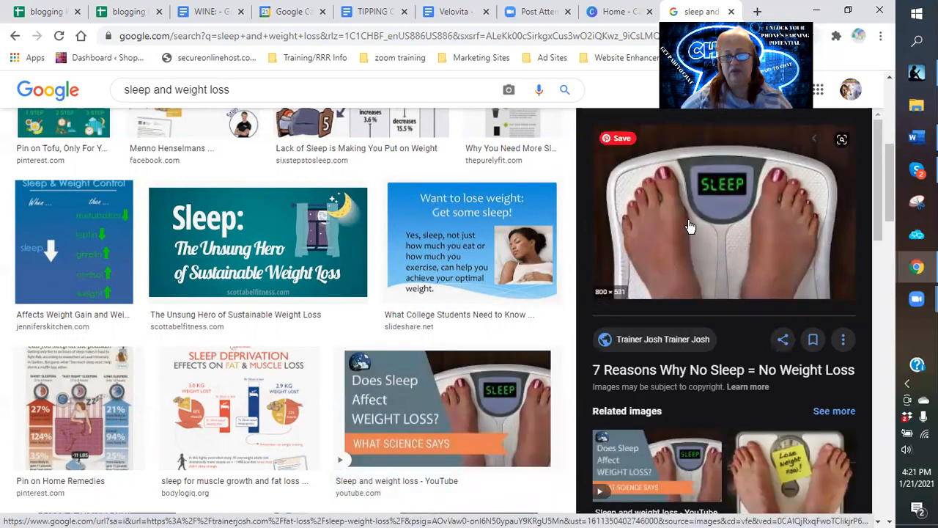
# Start saving the scale image to disk and switch the save location to the main Dropbox folder.
pyautogui.rightClick(719, 219)
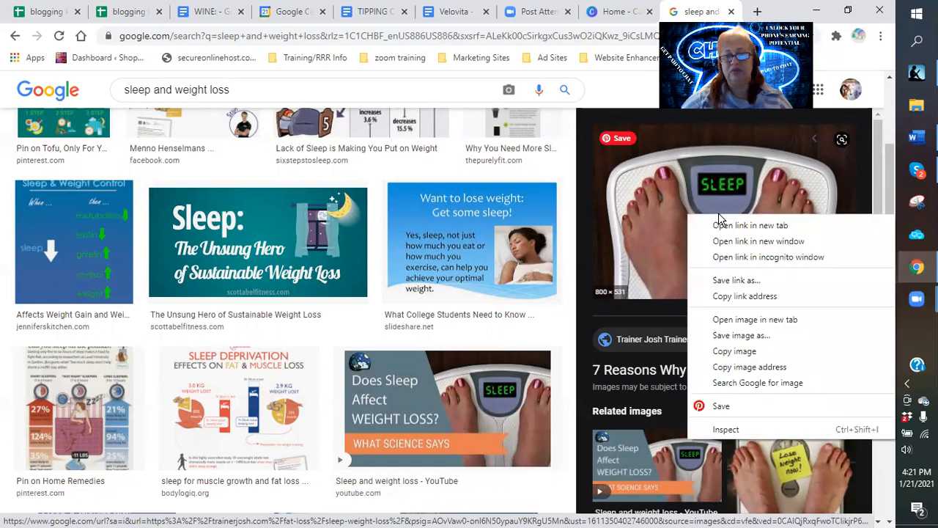
pyautogui.click(742, 335)
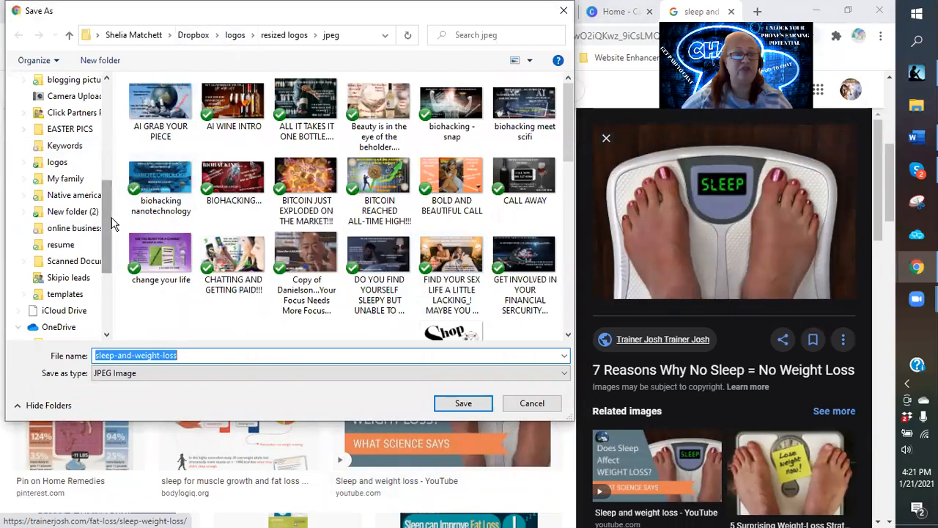
pyautogui.moveTo(102, 212); pyautogui.dragTo(107, 101)
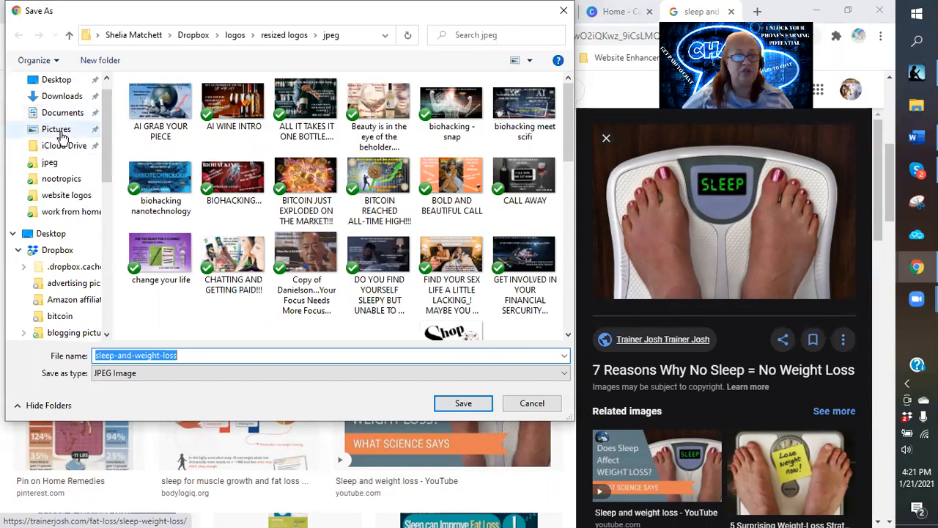
pyautogui.click(198, 37)
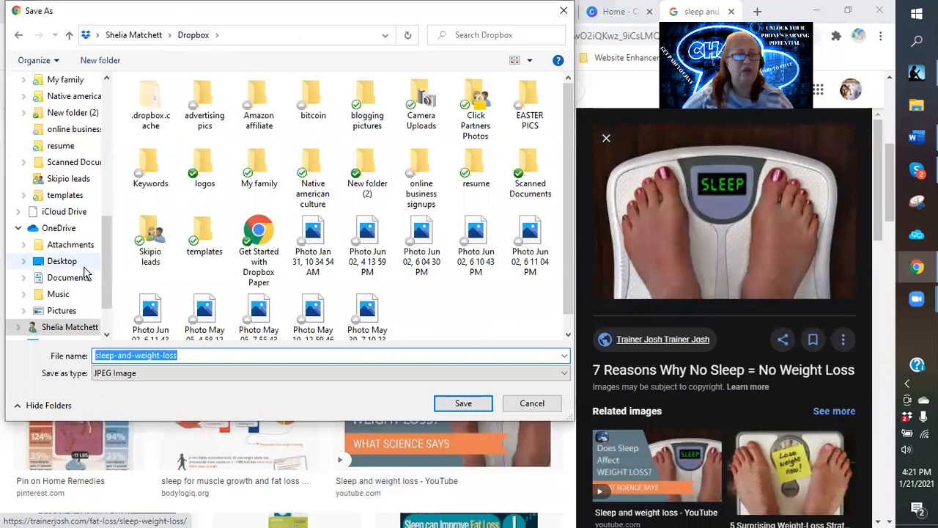
pyautogui.scroll(-3, 84, 273)
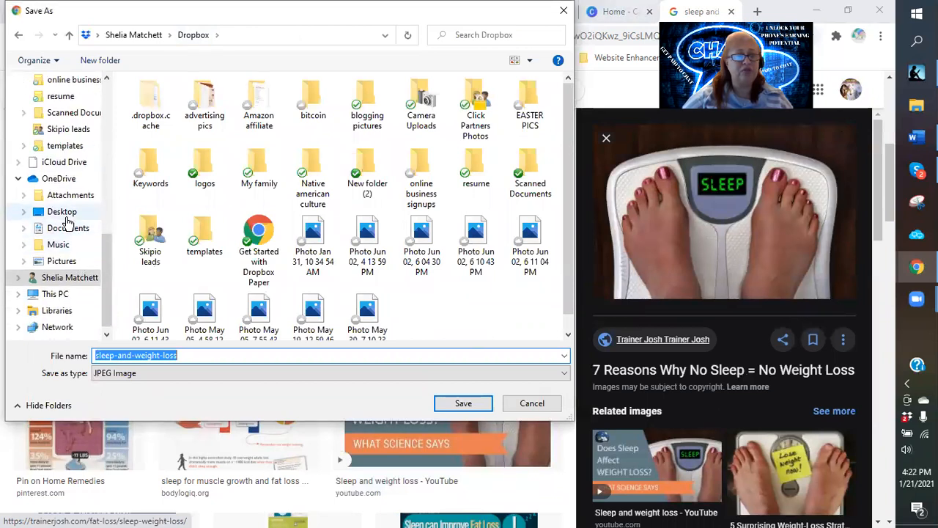
pyautogui.scroll(-1, 73, 217)
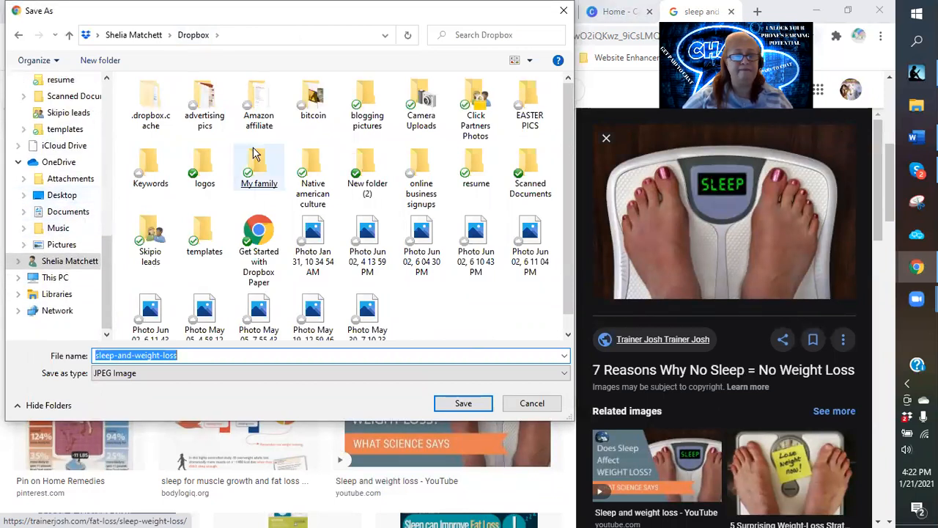
# Set the save location to the velovita folder inside Dropbox's blogging pictures folder.
pyautogui.doubleClick(363, 103)
pyautogui.doubleClick(345, 126)
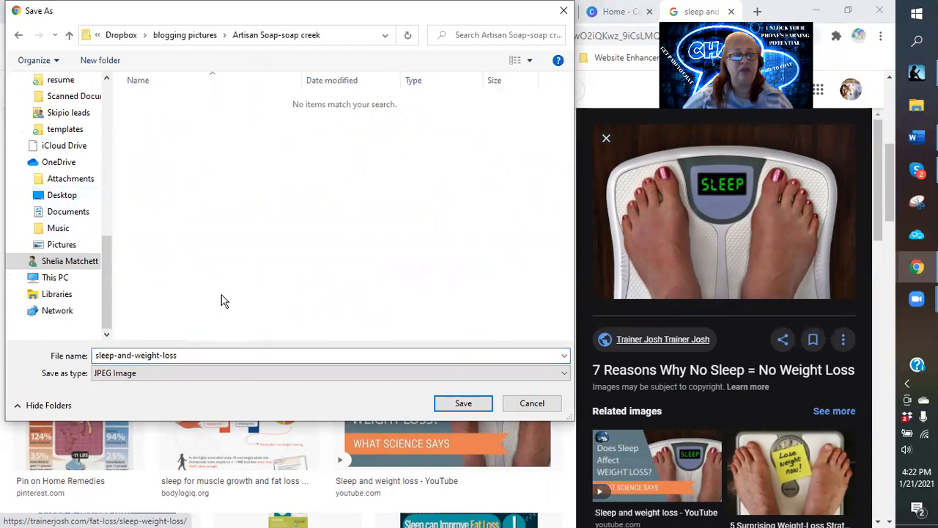
pyautogui.click(185, 36)
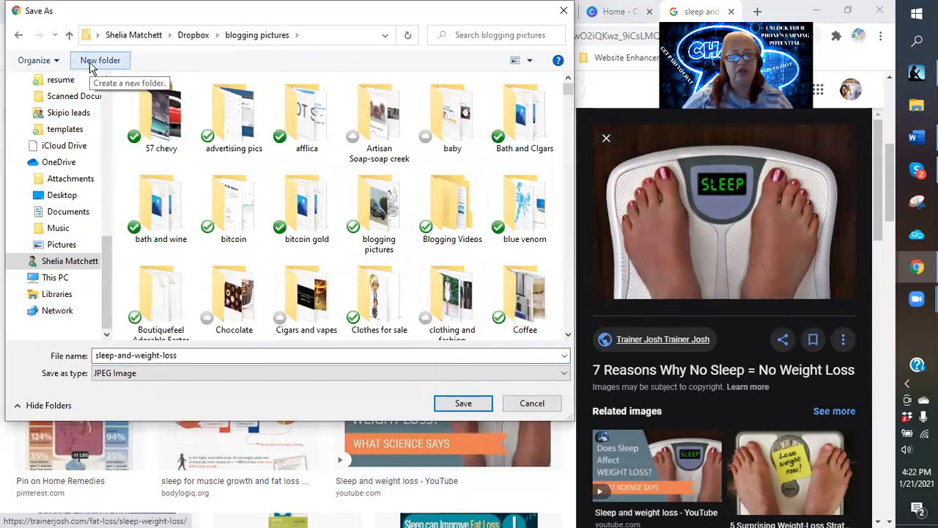
pyautogui.click(404, 222)
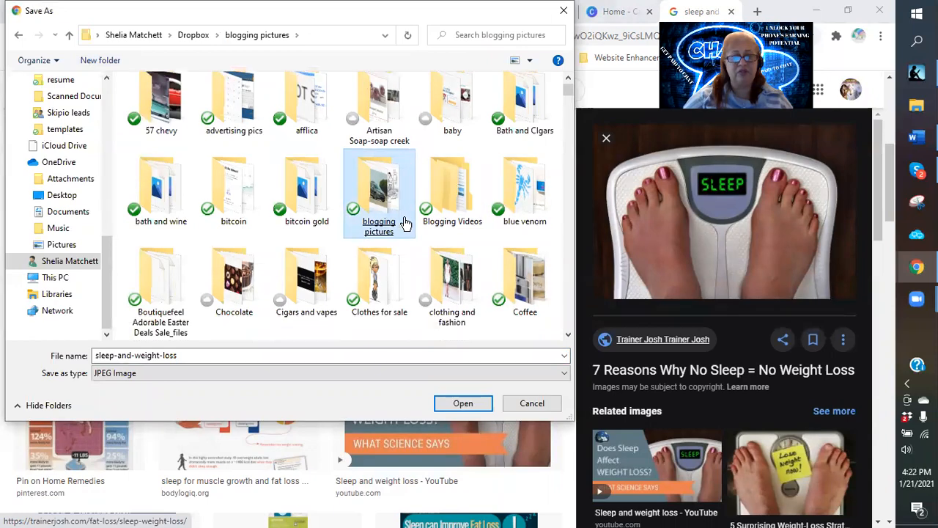
pyautogui.scroll(-5, 405, 223)
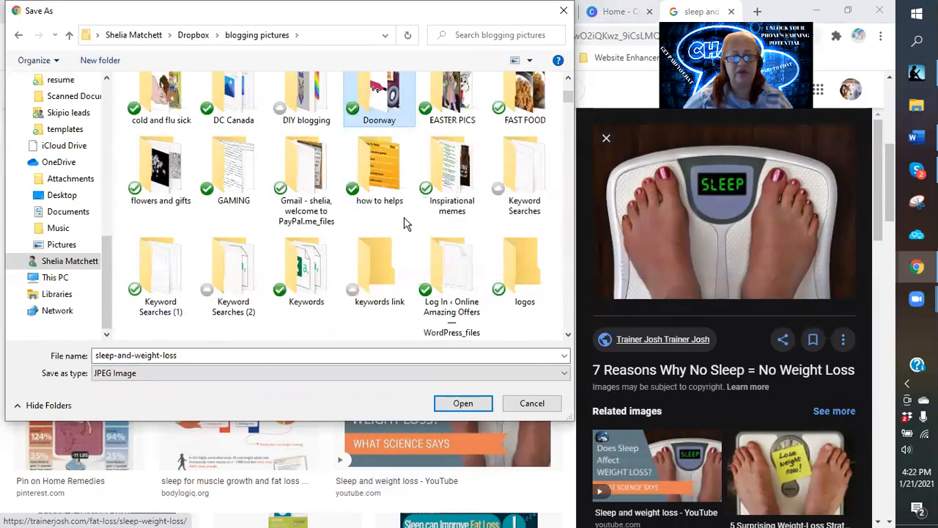
pyautogui.scroll(-3, 381, 224)
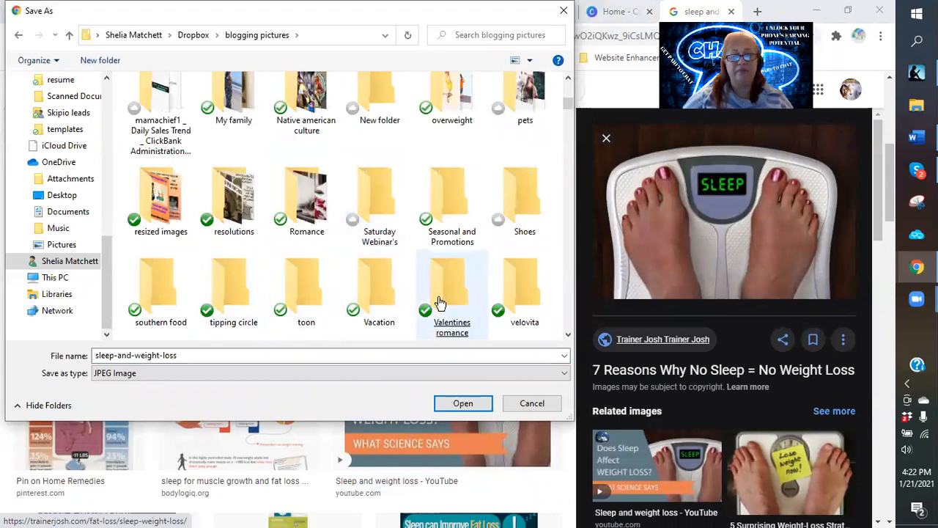
pyautogui.doubleClick(526, 297)
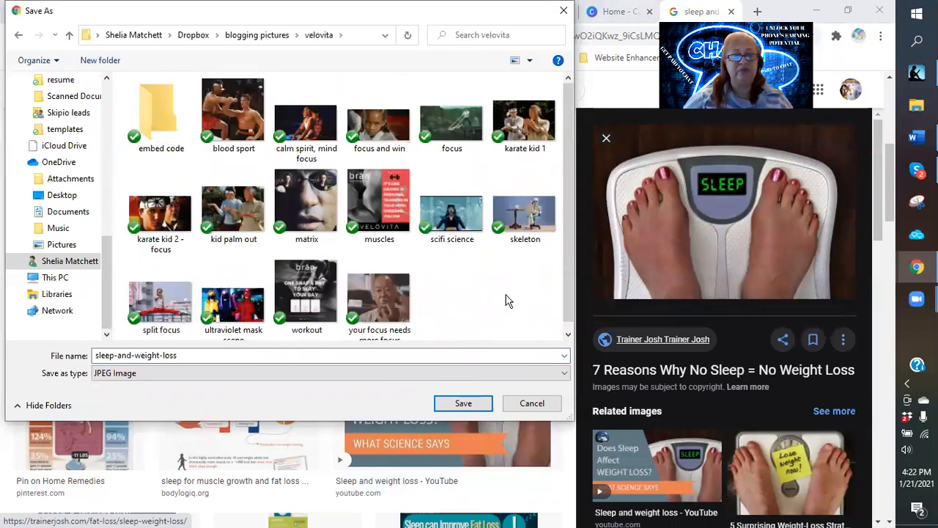
# Create a folder named "sleep and weight loss" inside velovita and save the image there as the JPEG sleep-and-weight-loss.
pyautogui.click(227, 358)
pyautogui.click(228, 358)
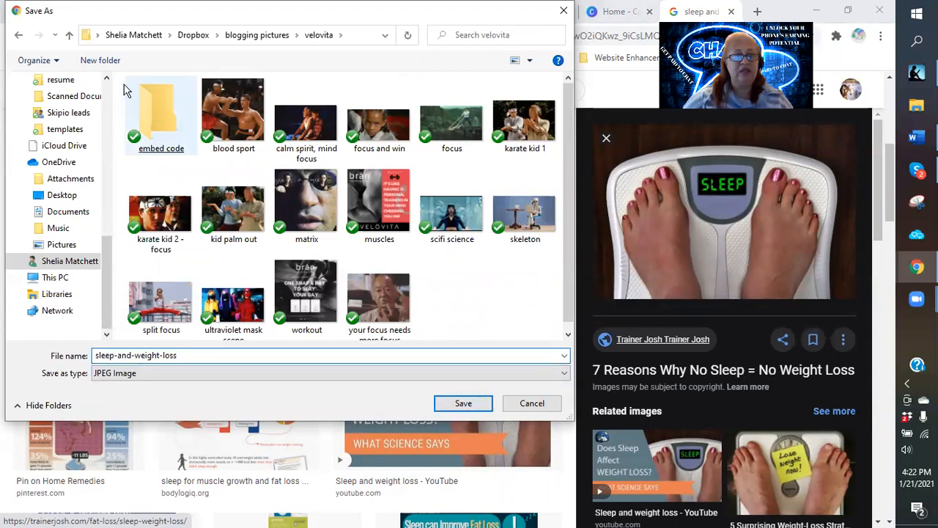
pyautogui.click(100, 61)
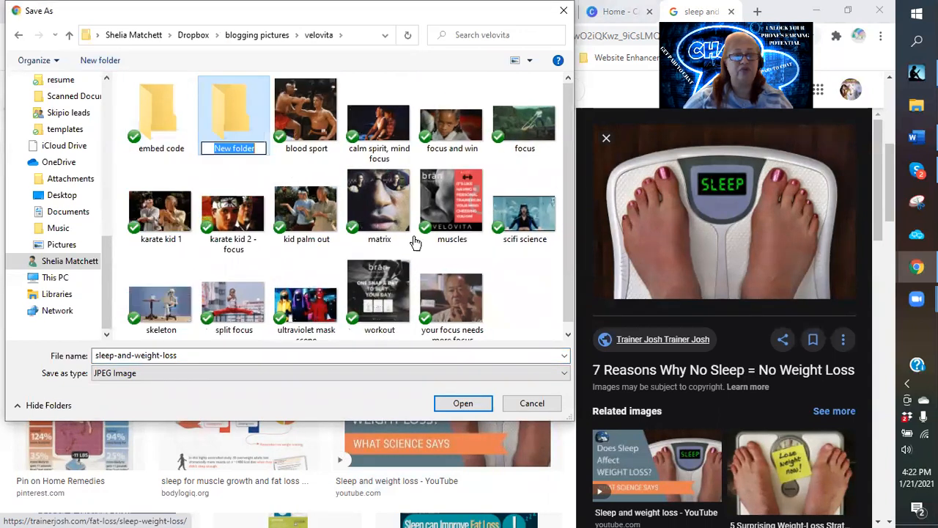
pyautogui.write('sleep')
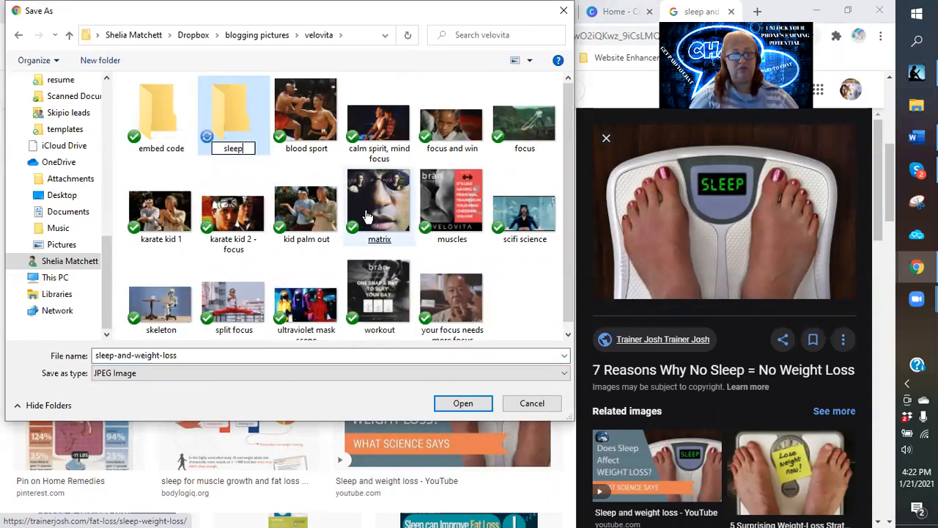
pyautogui.write(' and weight loo')
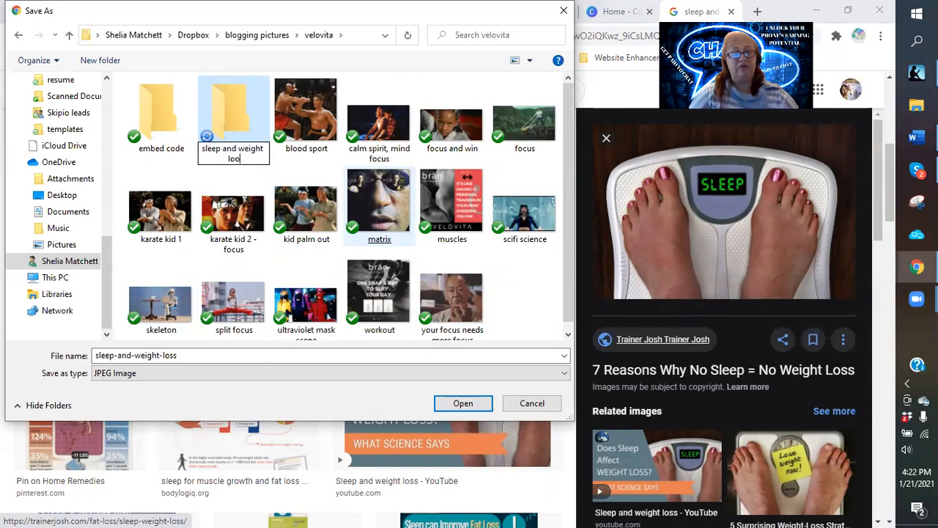
pyautogui.press('Return')
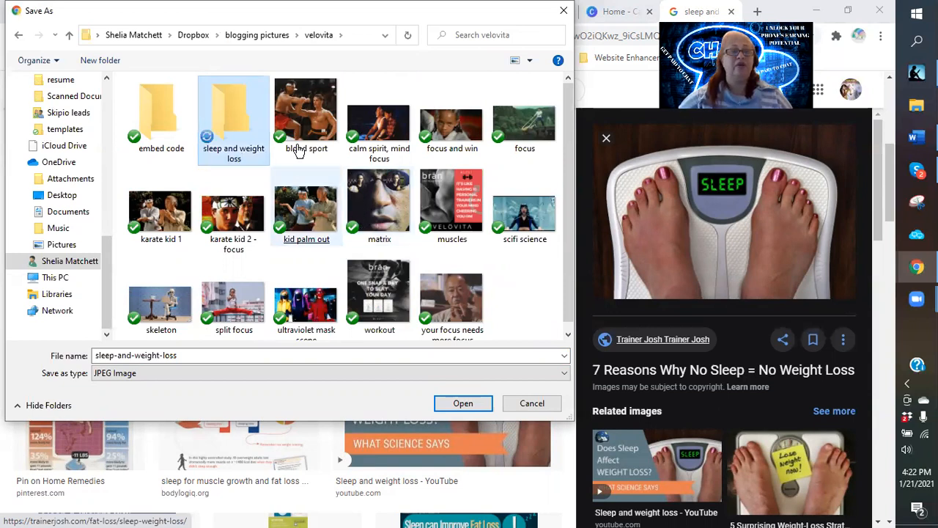
pyautogui.doubleClick(242, 117)
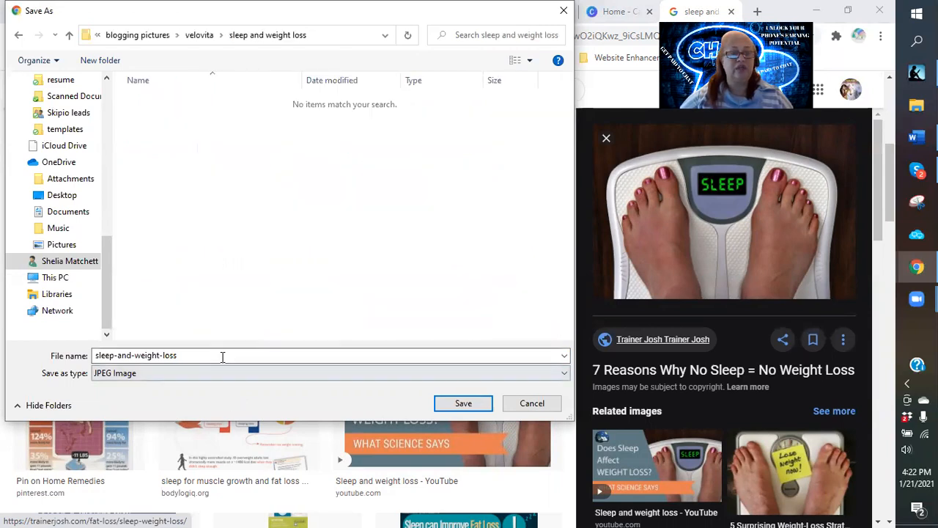
pyautogui.click(462, 404)
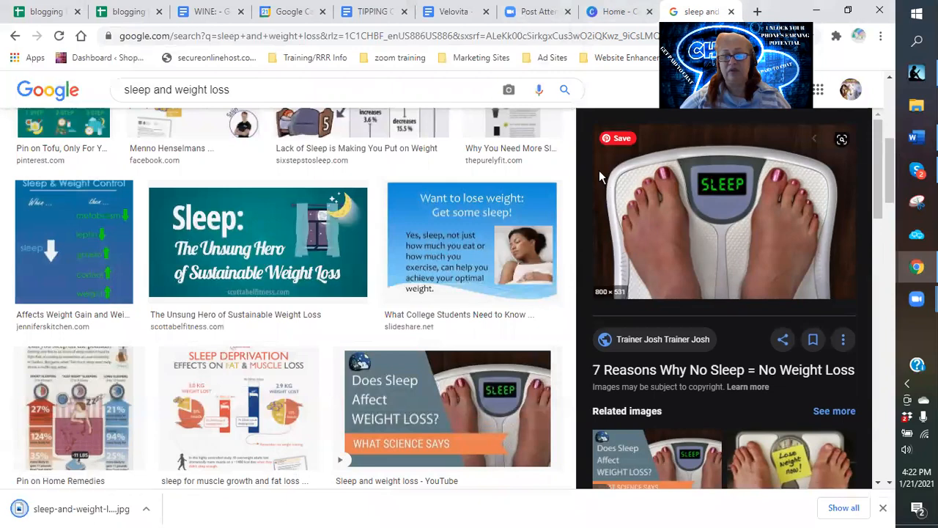
# Return to the image results and close the preview of the feet-on-scale picture.
pyautogui.click(620, 193)
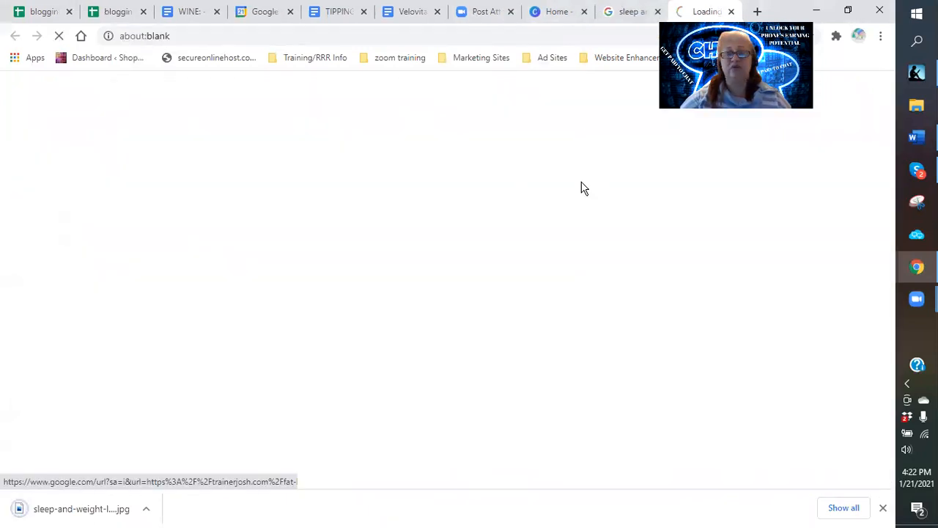
pyautogui.click(731, 12)
pyautogui.click(608, 140)
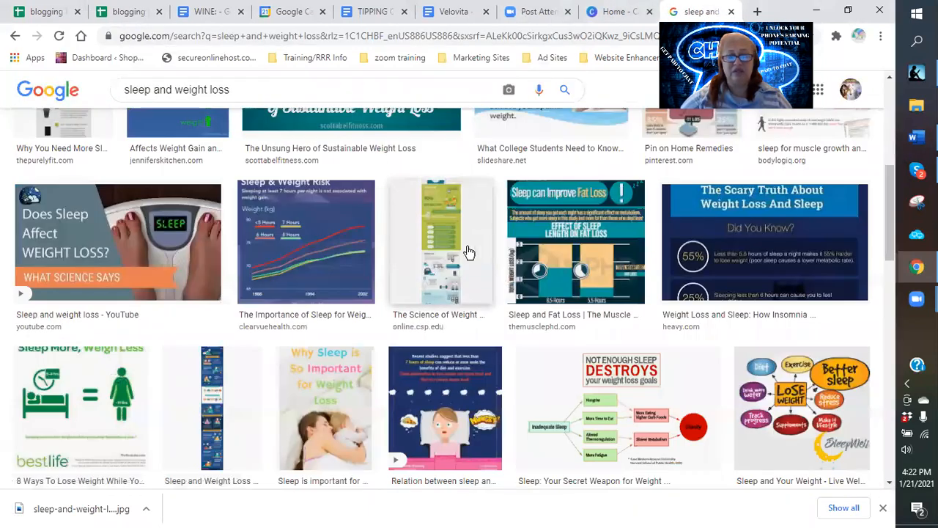
# Find the "Slim Down While You Sleep" picture and save it in the sleep and weight loss folder as the JPEG graphic_sleepweightloss.
pyautogui.scroll(-1, 454, 272)
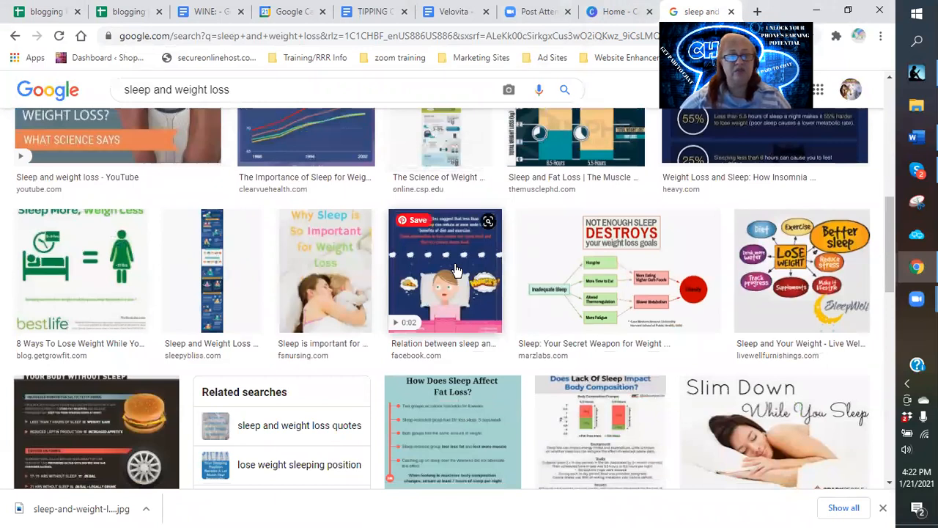
pyautogui.scroll(-1, 455, 271)
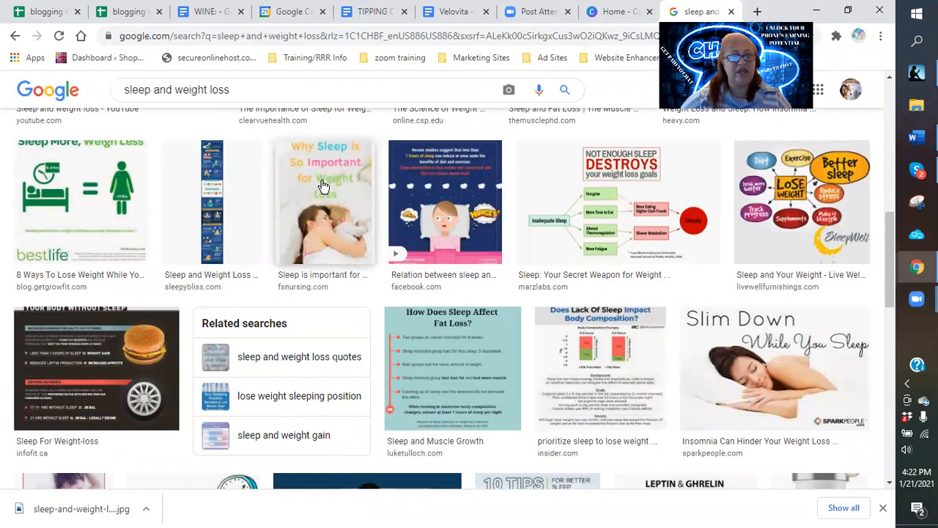
pyautogui.scroll(-1, 323, 186)
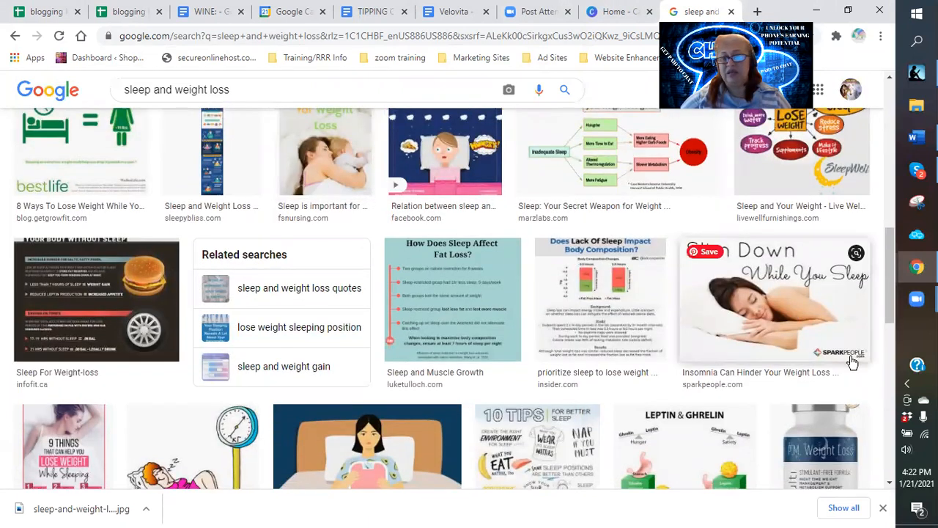
pyautogui.click(799, 309)
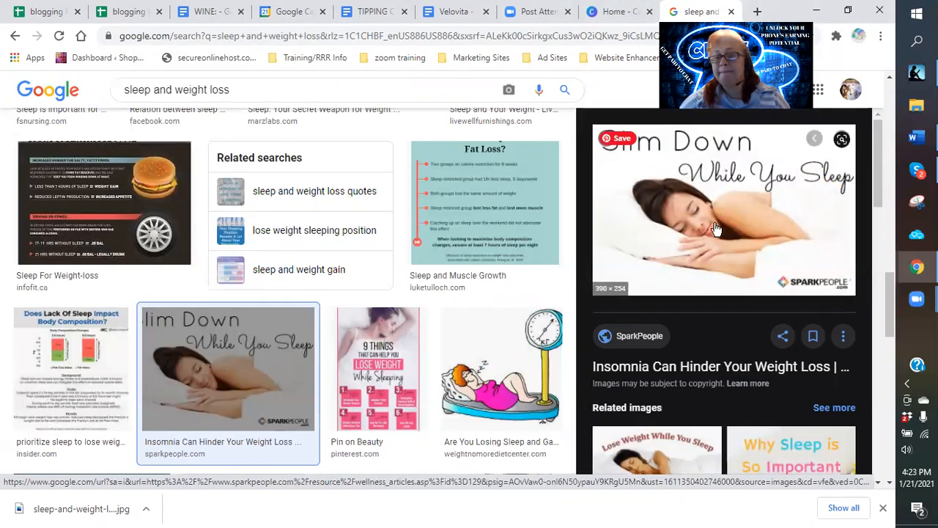
pyautogui.rightClick(686, 222)
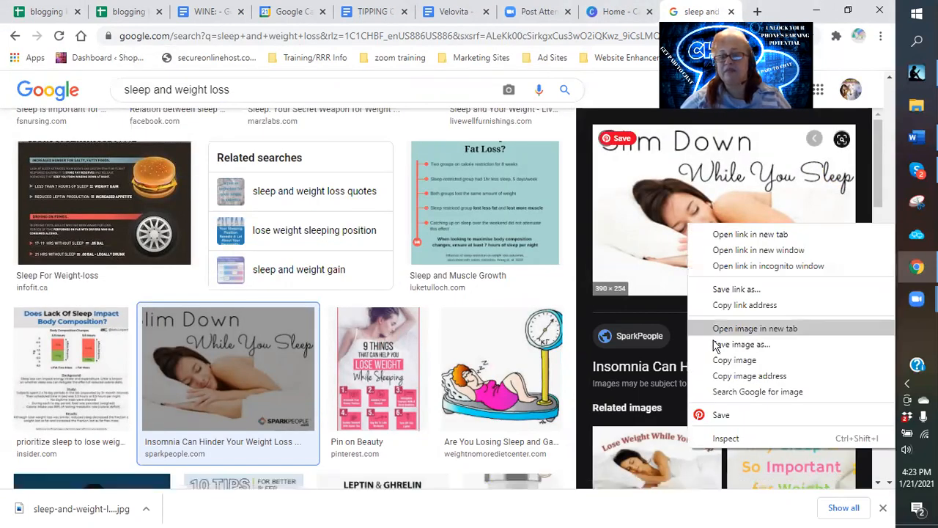
pyautogui.click(726, 344)
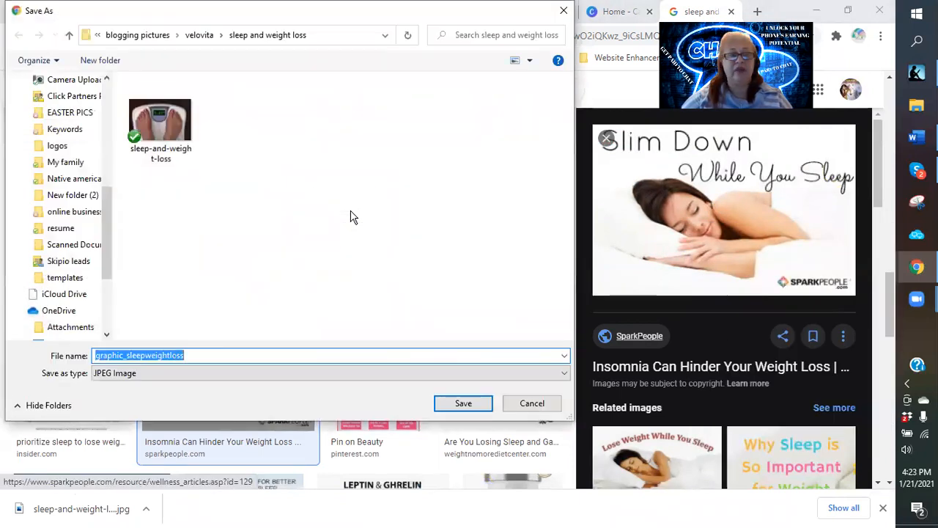
pyautogui.click(464, 405)
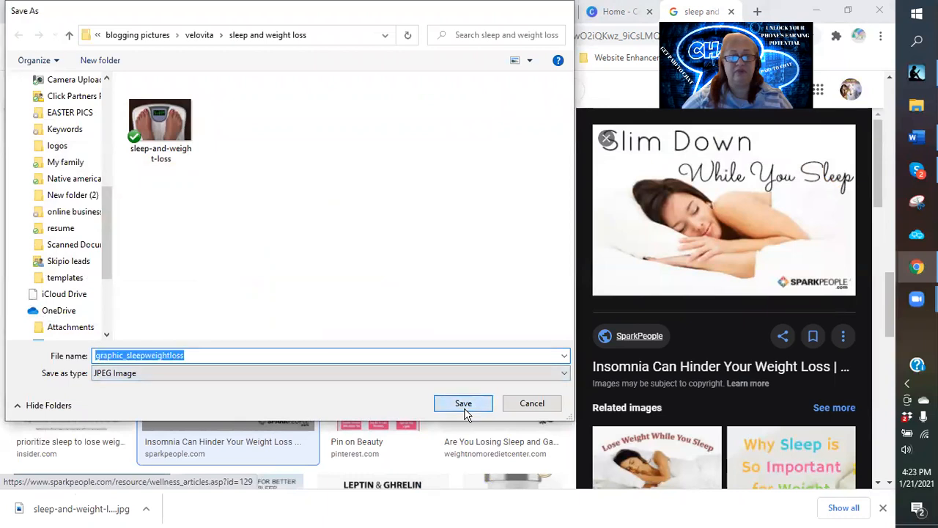
# Open the related Quiet Corner image "Lose Weight While You Sleep" and save it in the same folder as Lose-Weight-While-You-Sleep.
pyautogui.scroll(-2, 683, 401)
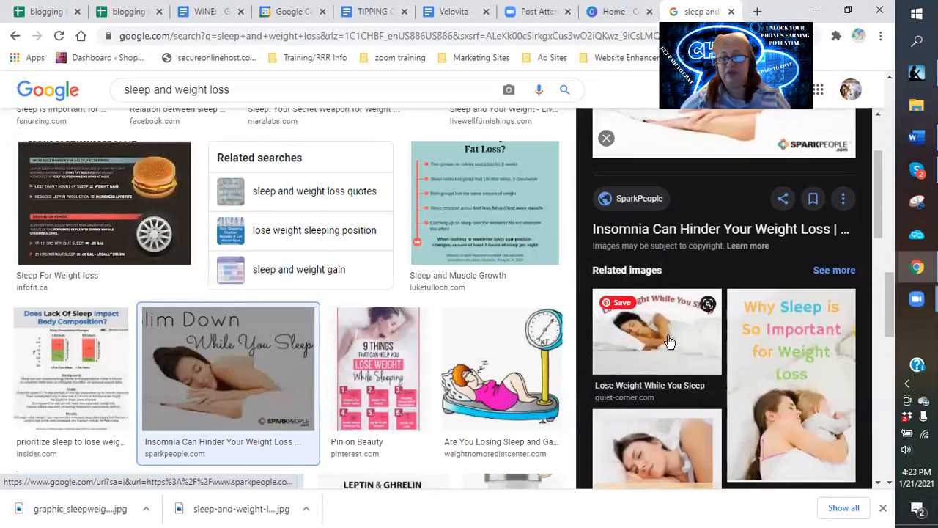
pyautogui.click(645, 325)
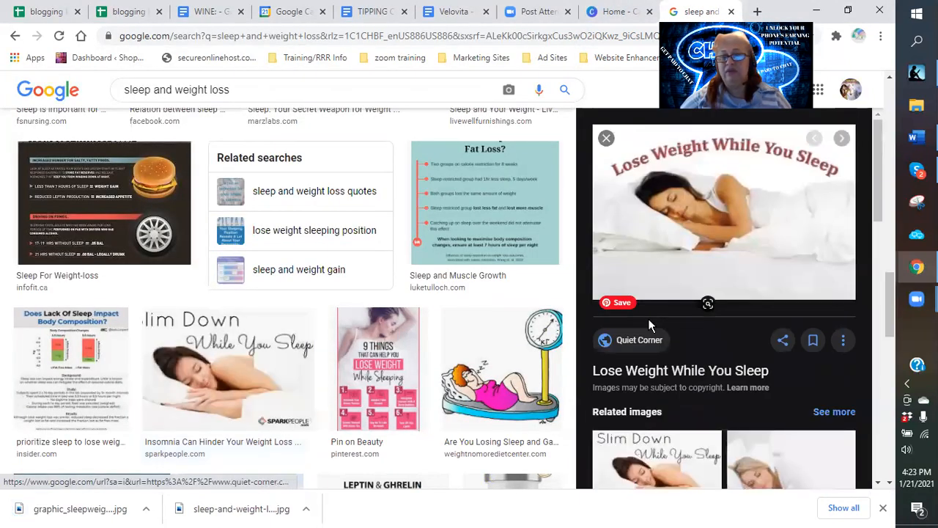
pyautogui.rightClick(693, 224)
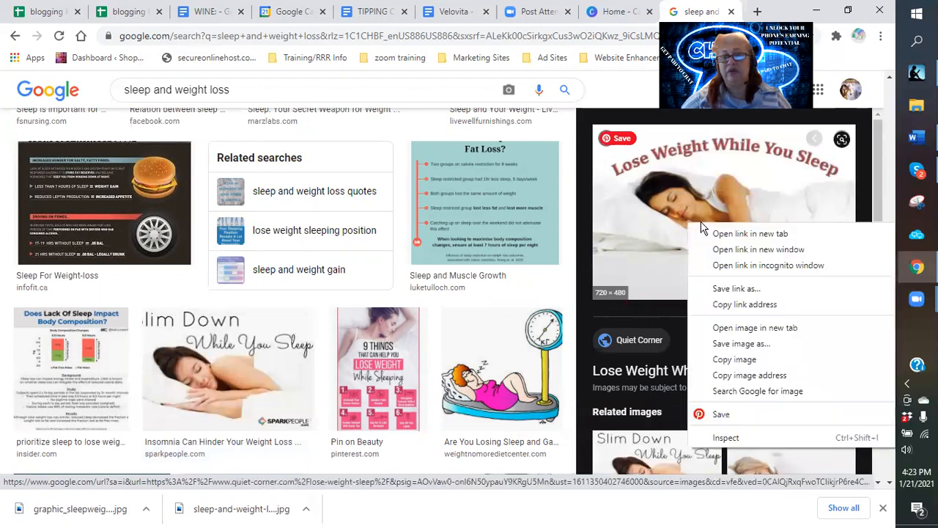
pyautogui.click(726, 349)
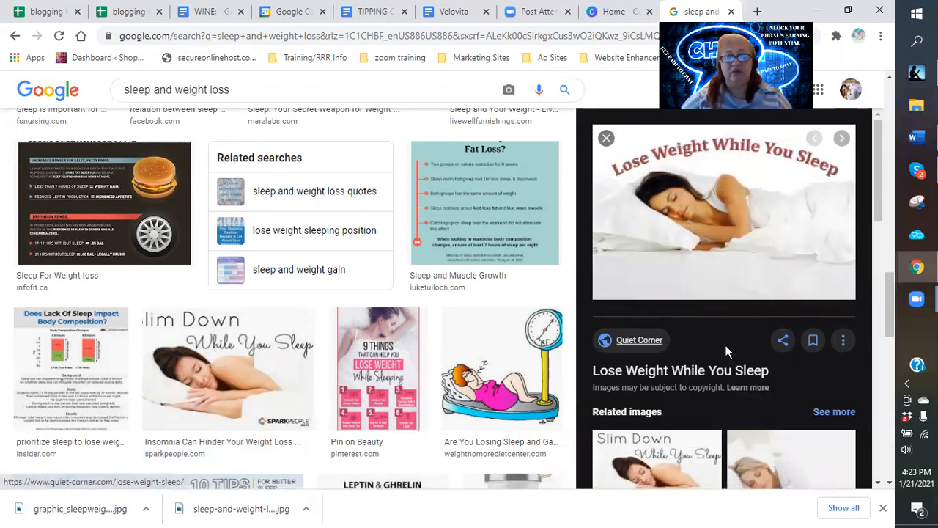
pyautogui.click(460, 402)
# Browse the related images, view "Here's How You Can Literally Lose Weight In Your Sleep" enlarged, and close its preview.
pyautogui.scroll(-2, 762, 370)
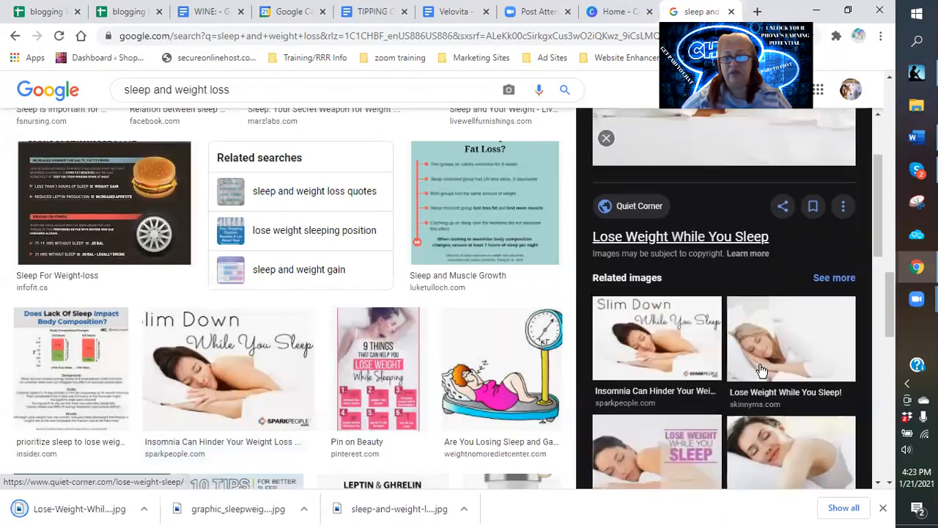
pyautogui.scroll(-2, 761, 370)
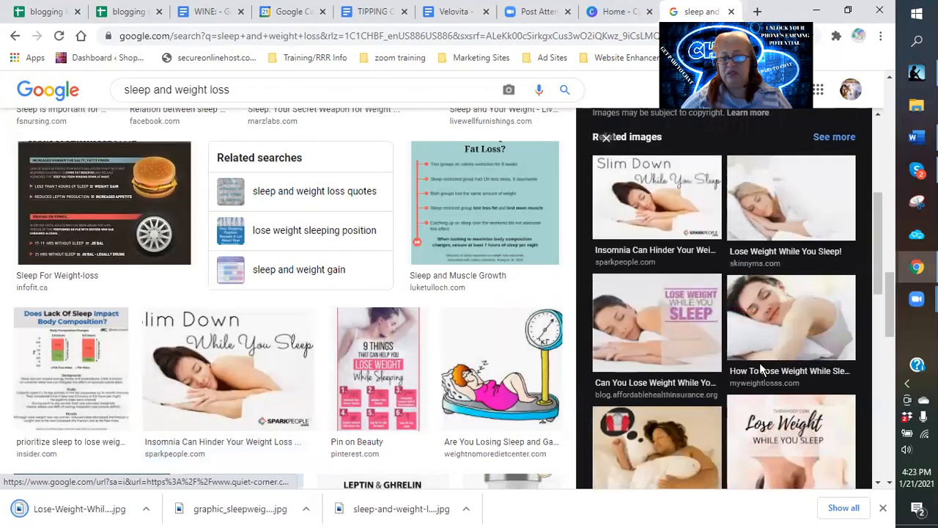
pyautogui.scroll(-2, 760, 367)
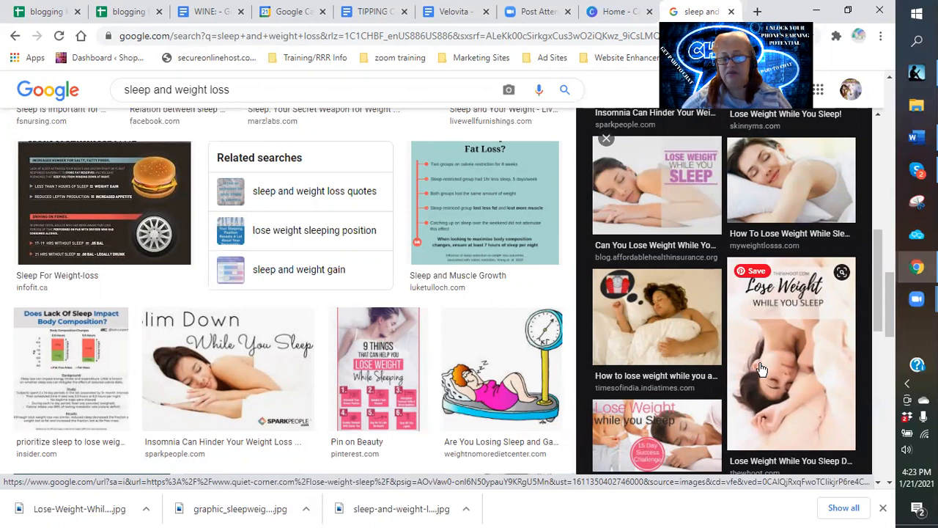
pyautogui.scroll(-1, 760, 369)
pyautogui.scroll(-1, 760, 369)
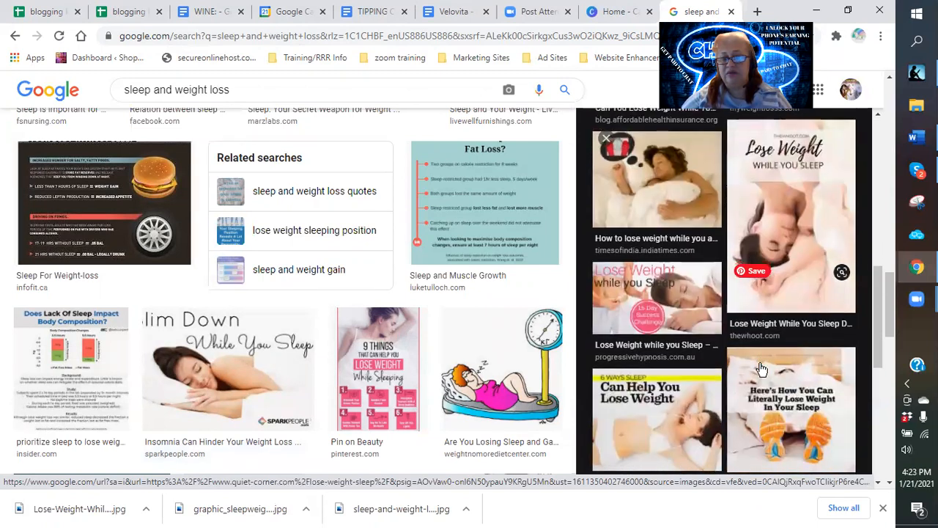
pyautogui.scroll(-1, 760, 369)
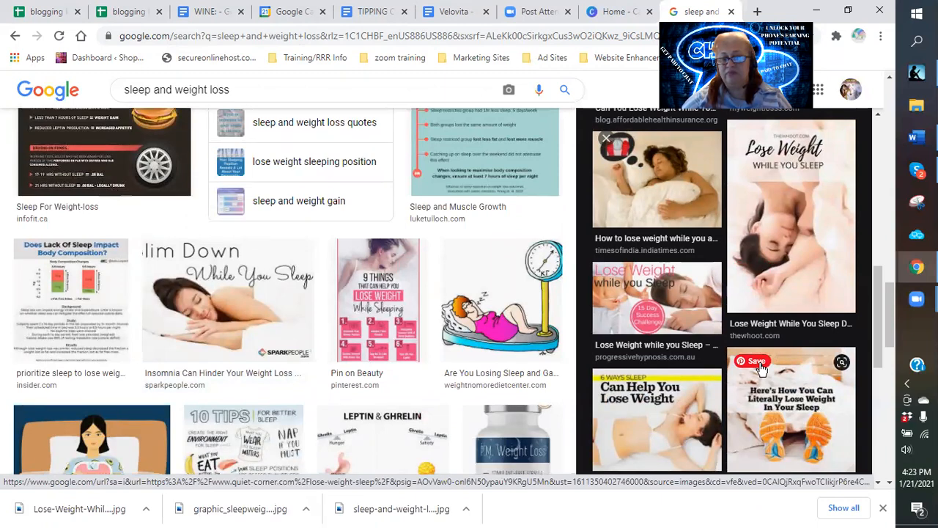
pyautogui.click(812, 417)
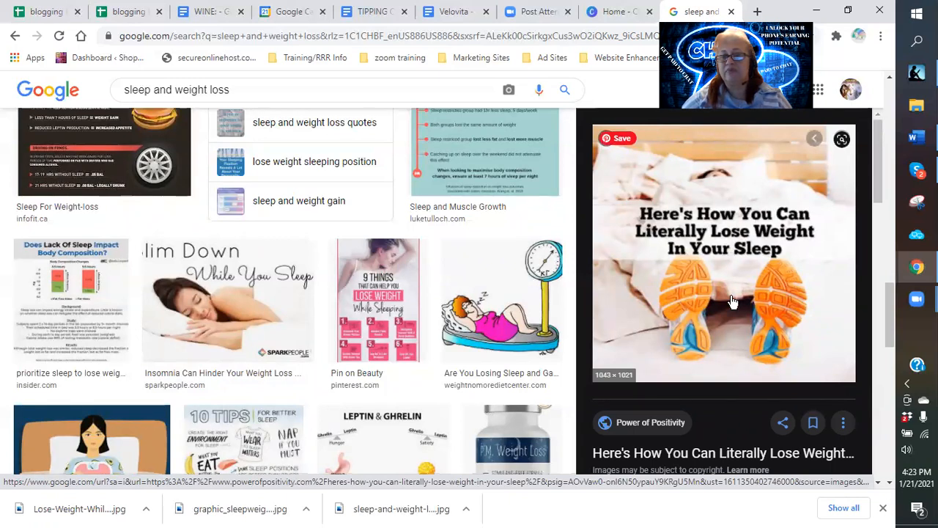
pyautogui.click(607, 140)
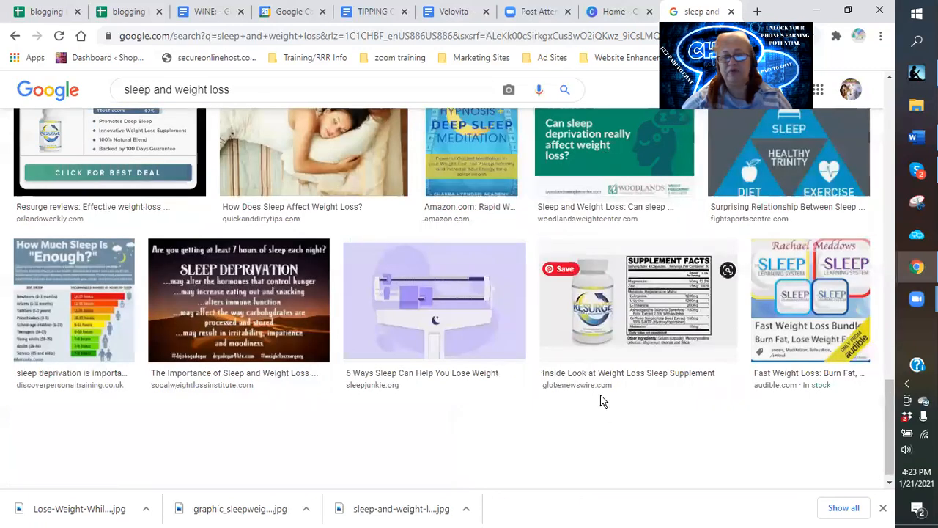
# Find the "Sleep Affects Fitness and Weight Loss" picture from sweetzzzmattress.com and save it in the sleep and weight loss folder as the JPEG images.
pyautogui.scroll(3, 506, 377)
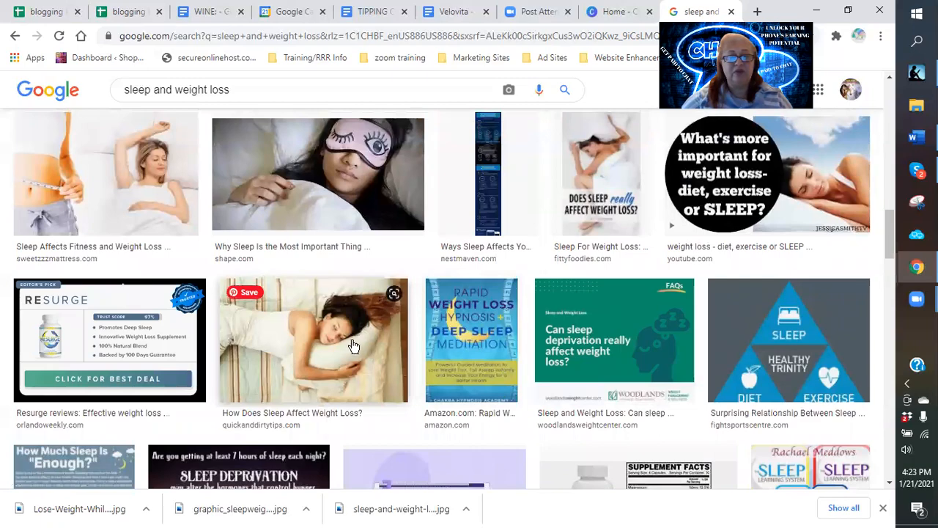
pyautogui.scroll(1, 351, 345)
pyautogui.scroll(9, 348, 349)
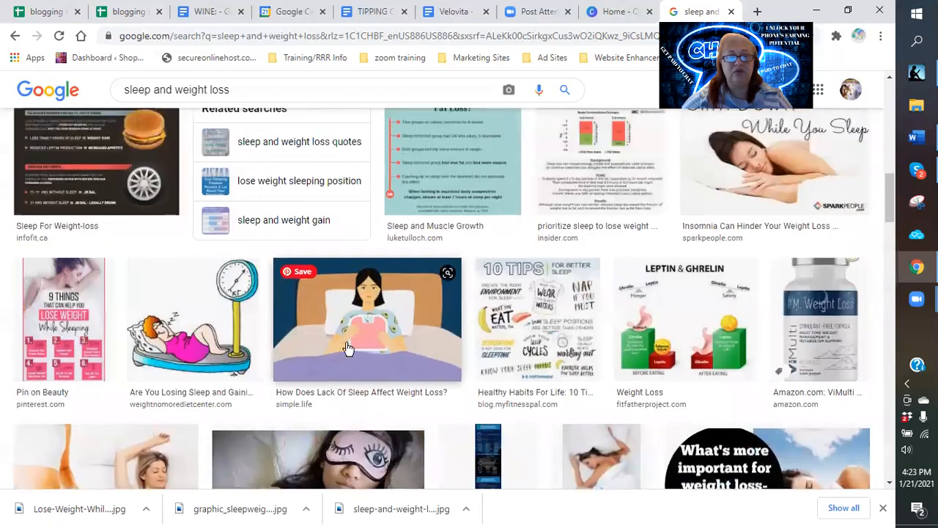
pyautogui.scroll(-7, 348, 349)
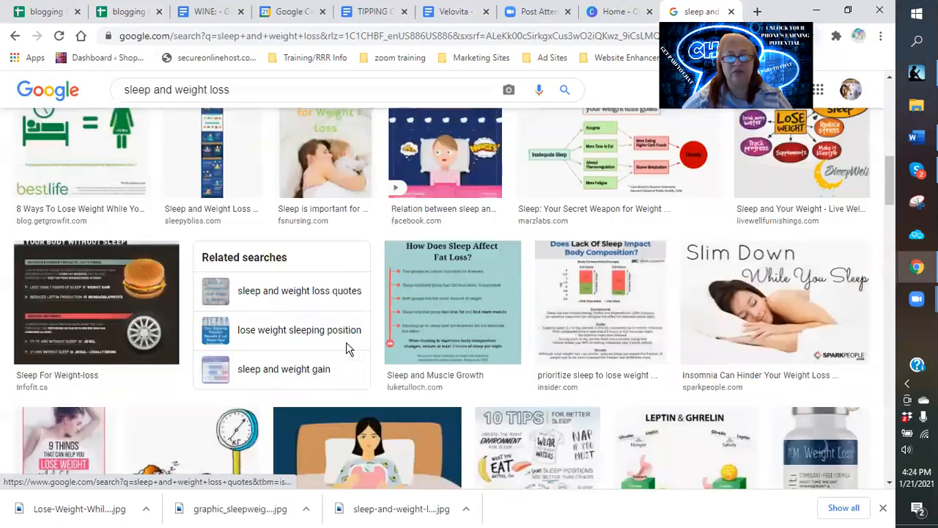
pyautogui.scroll(-1, 346, 342)
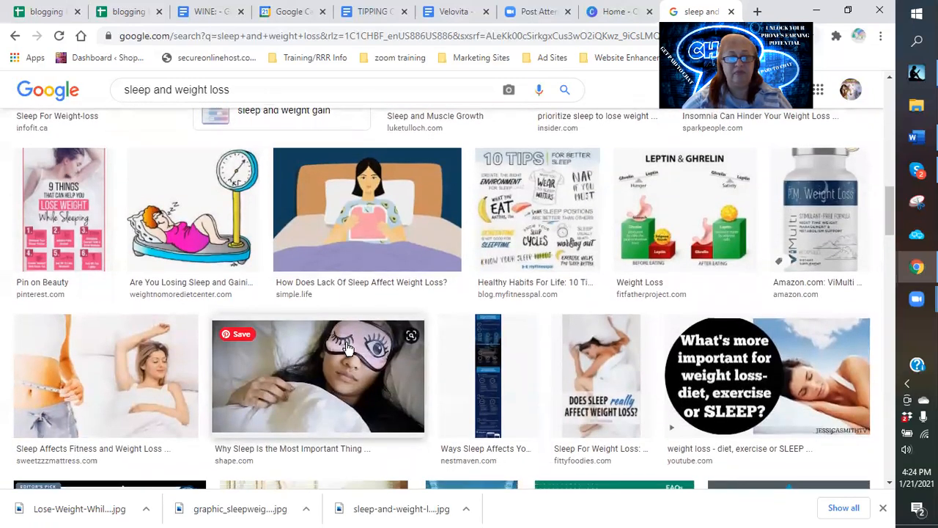
pyautogui.scroll(-1, 348, 348)
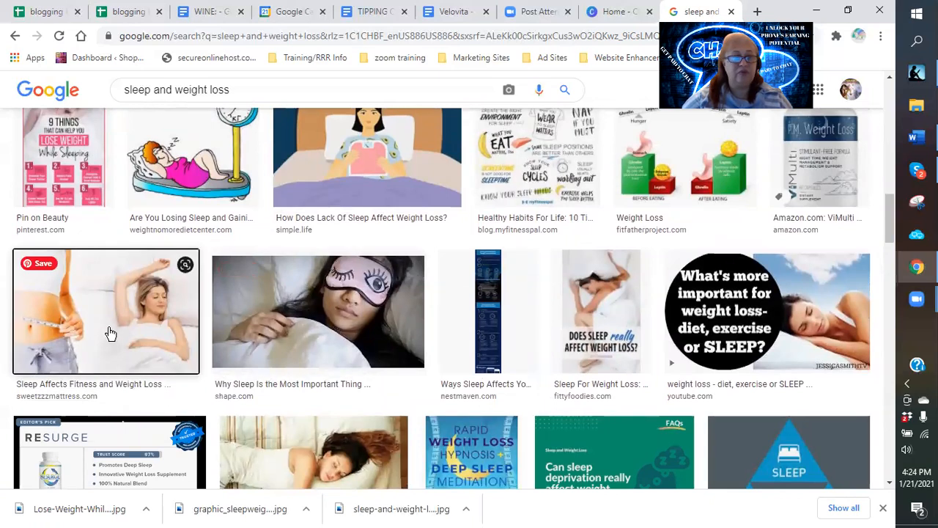
pyautogui.rightClick(108, 331)
pyautogui.click(158, 224)
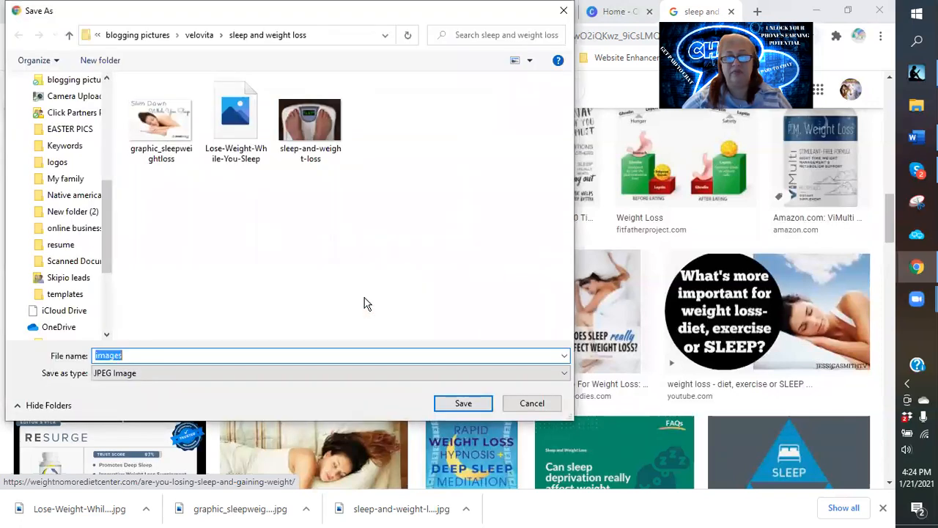
pyautogui.click(465, 408)
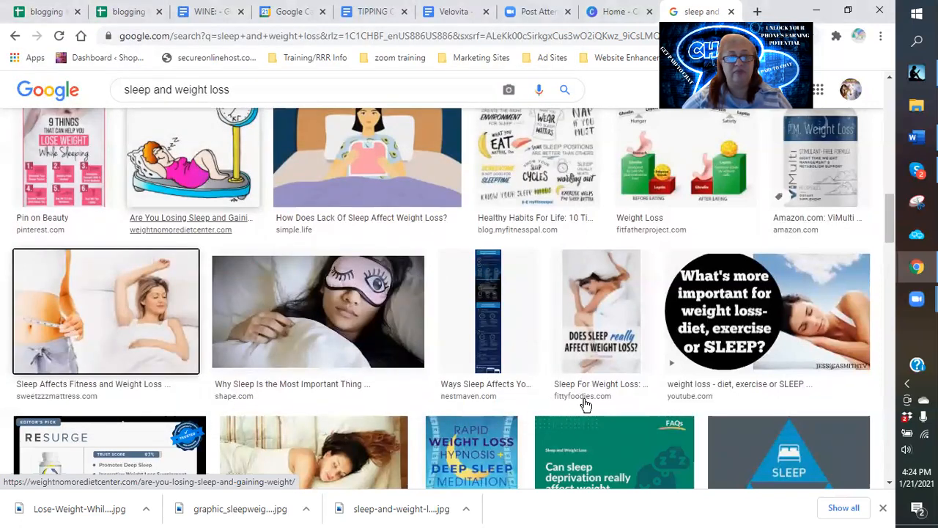
# Find the "Top 3 Reasons You Lose Weight While You" picture from lluniversity.com and save it in the sleep and weight loss folder as sleep and fruit.
pyautogui.scroll(-3, 585, 403)
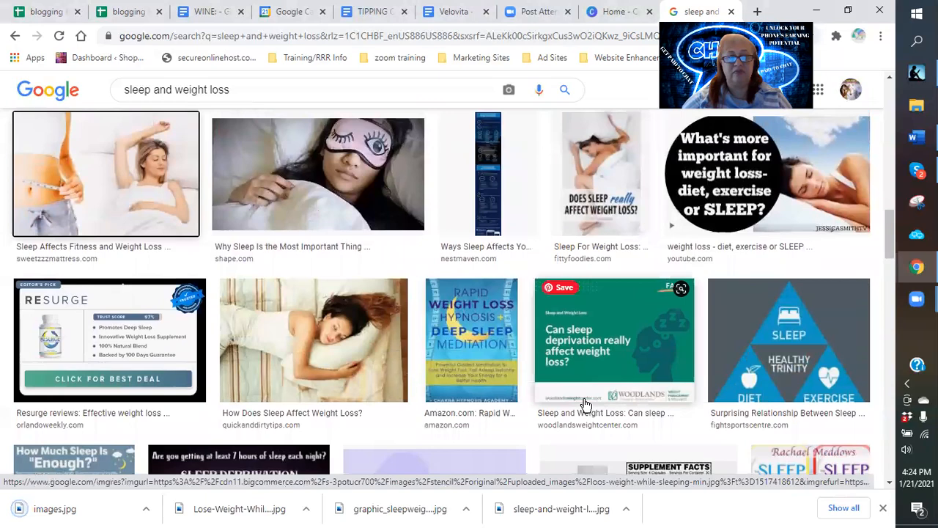
pyautogui.scroll(-4, 561, 391)
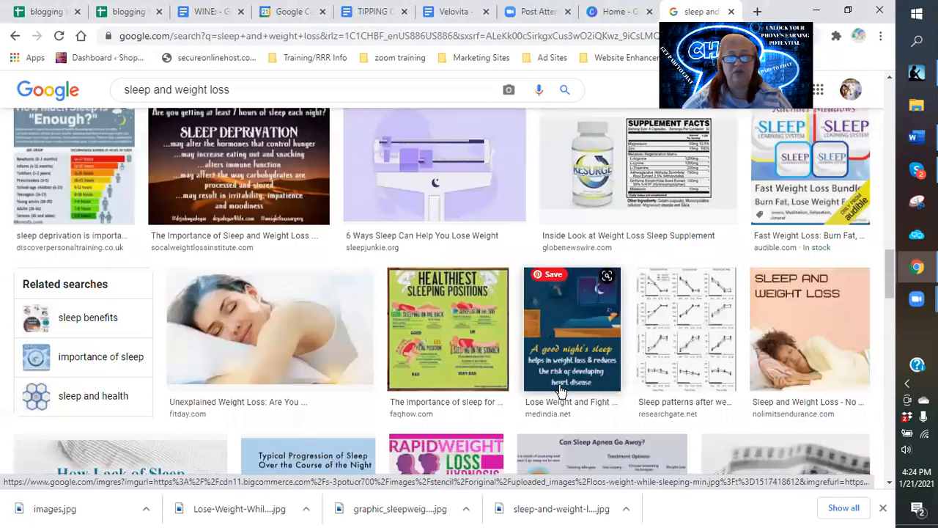
pyautogui.scroll(-4, 561, 391)
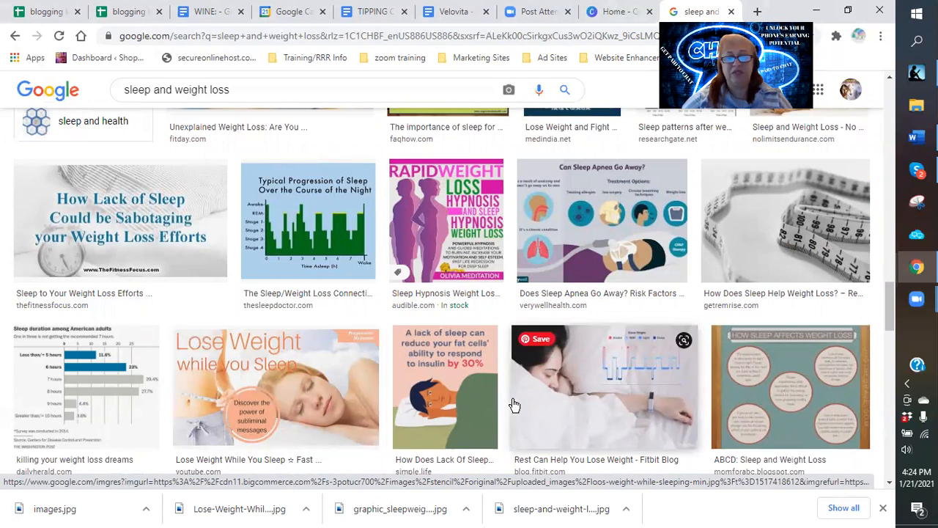
pyautogui.scroll(-3, 514, 405)
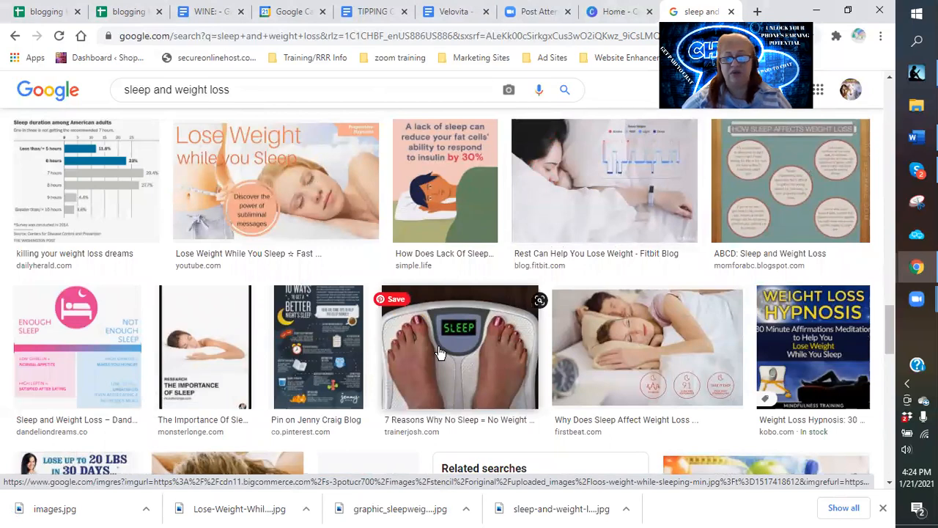
pyautogui.scroll(-2, 439, 352)
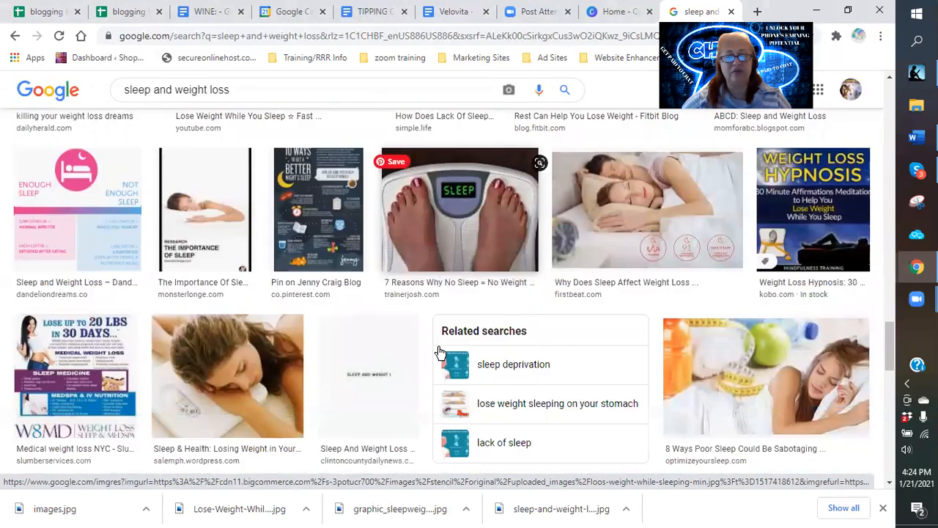
pyautogui.scroll(-2, 439, 352)
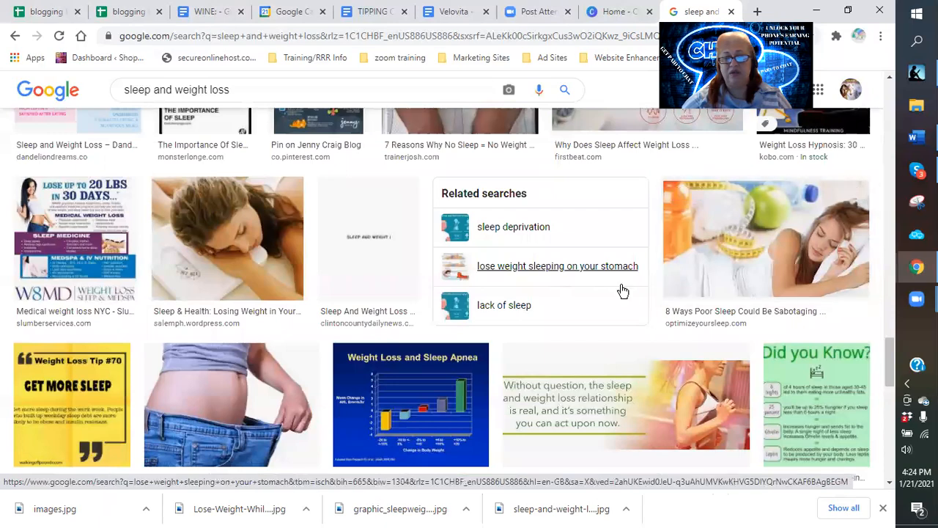
pyautogui.scroll(-2, 621, 291)
pyautogui.scroll(-3, 621, 291)
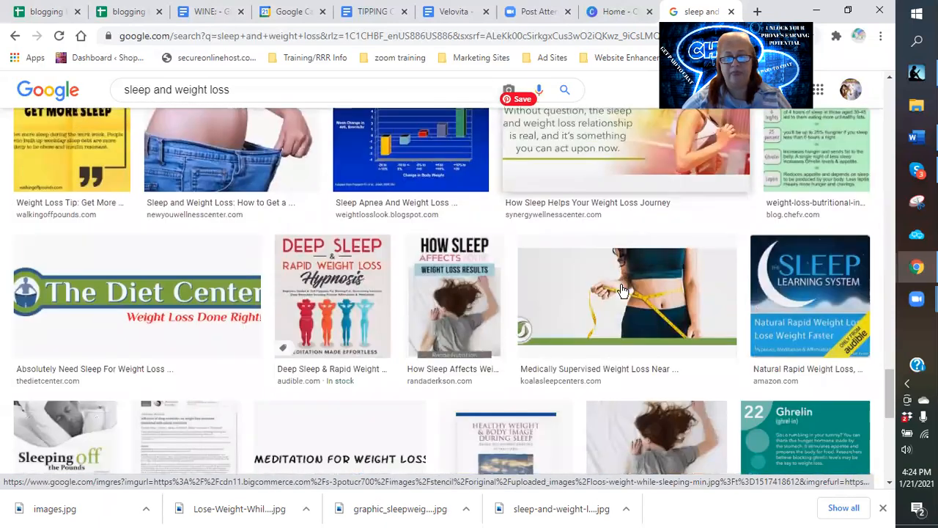
pyautogui.scroll(-2, 622, 291)
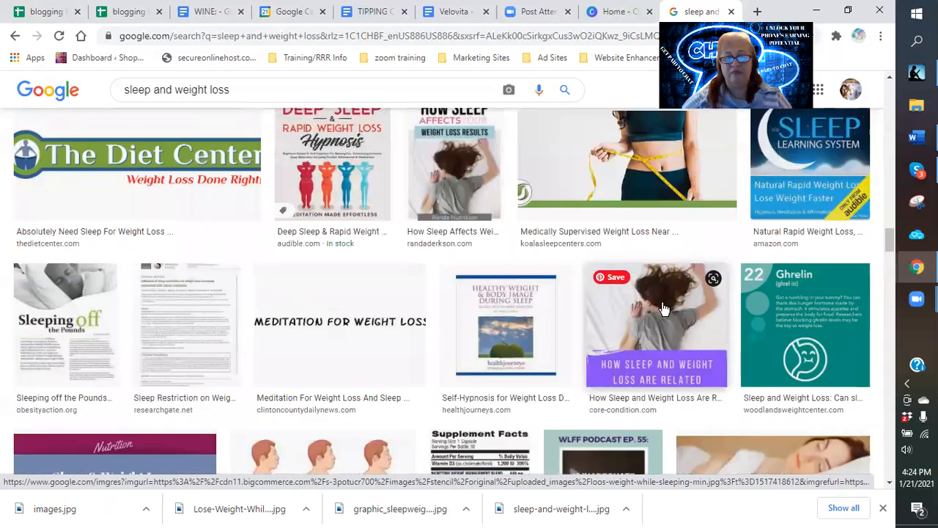
pyautogui.scroll(-2, 663, 308)
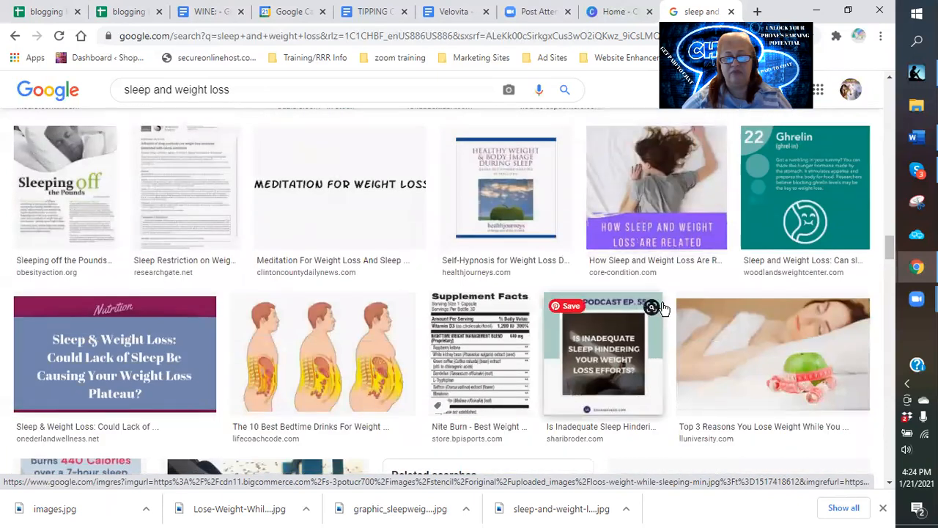
pyautogui.scroll(-1, 664, 308)
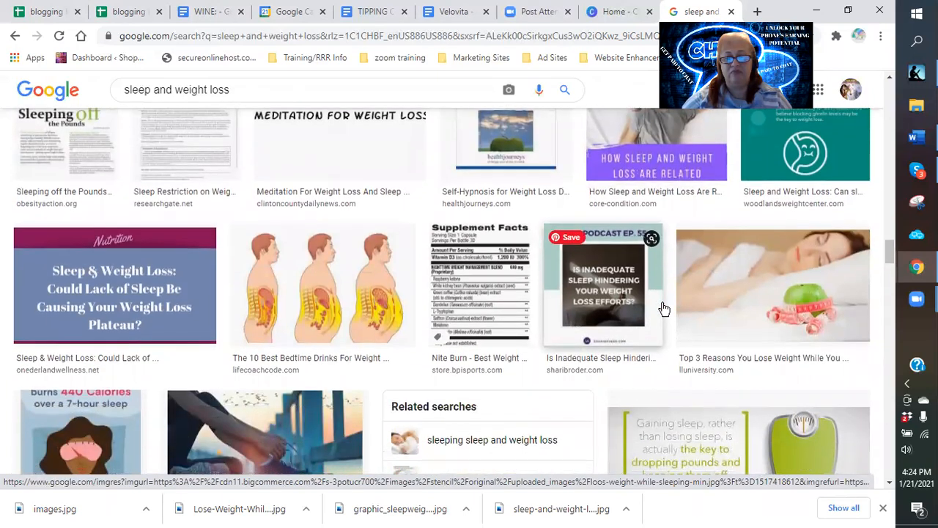
pyautogui.rightClick(758, 305)
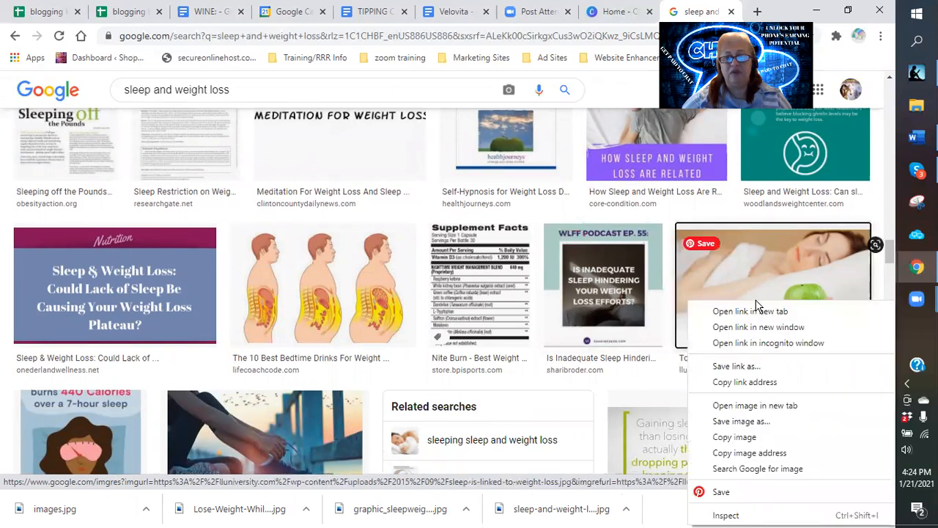
pyautogui.click(748, 422)
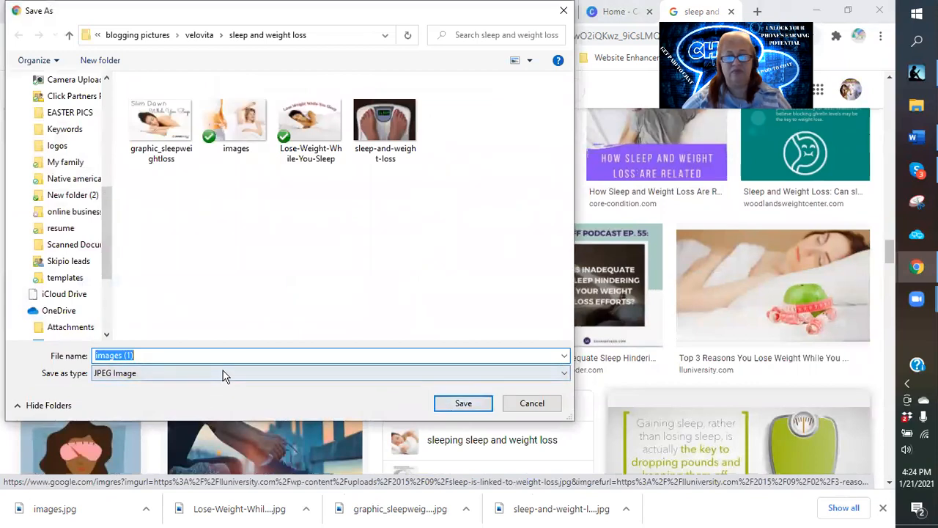
pyautogui.write('sle')
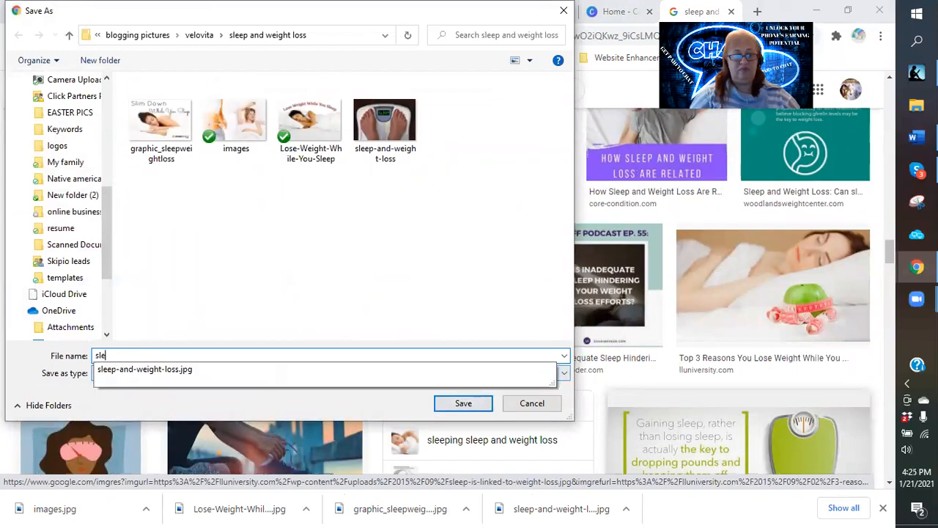
pyautogui.write('ep and fruit')
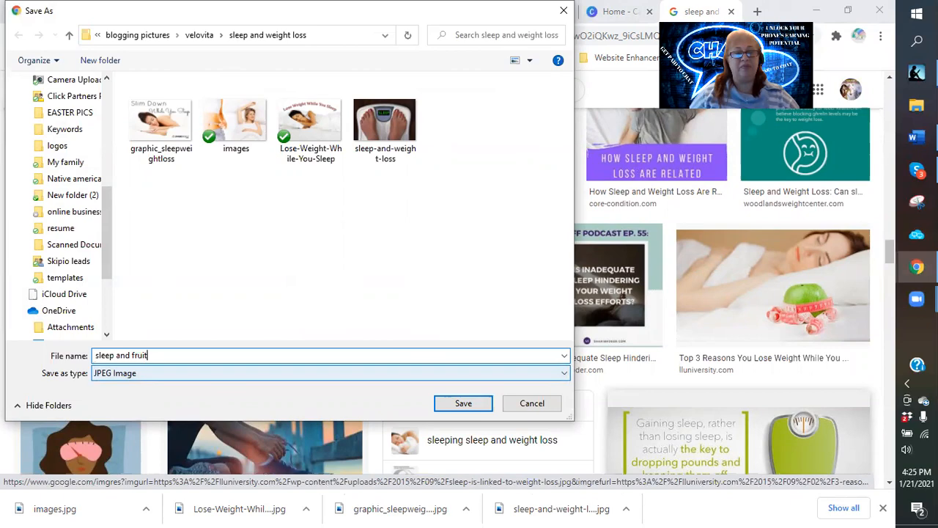
pyautogui.press('Return')
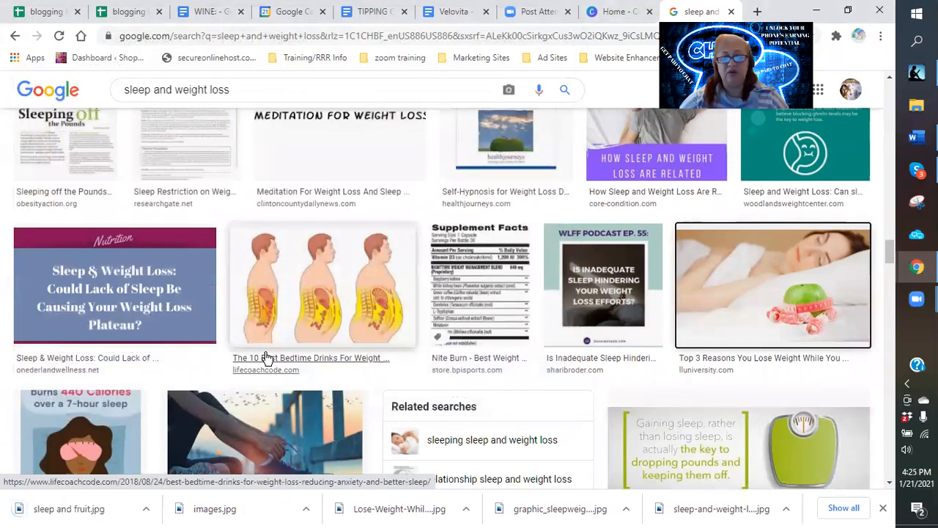
# Find the "sustainable weight loss | Lumity" picture and save it as the JPEG sleeping man in the sleep and weight loss folder.
pyautogui.scroll(-3, 267, 358)
pyautogui.scroll(-2, 266, 357)
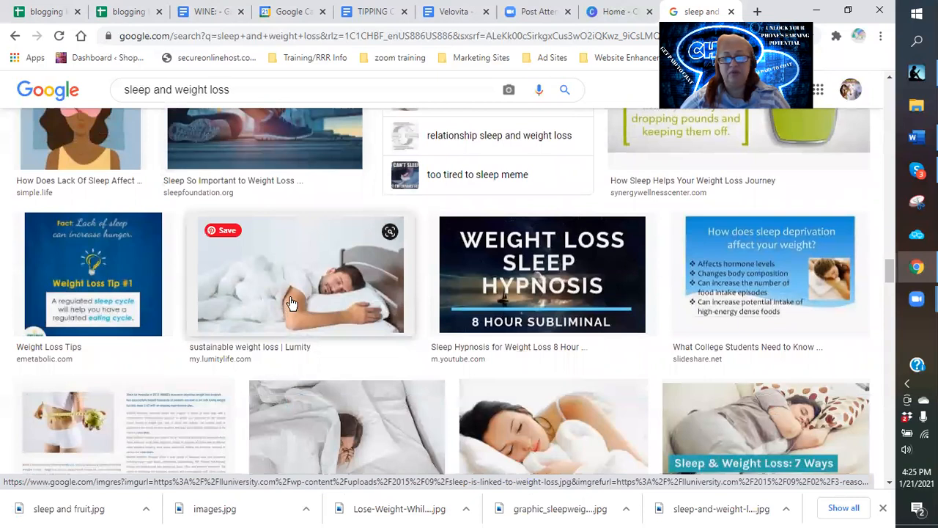
pyautogui.scroll(-1, 288, 307)
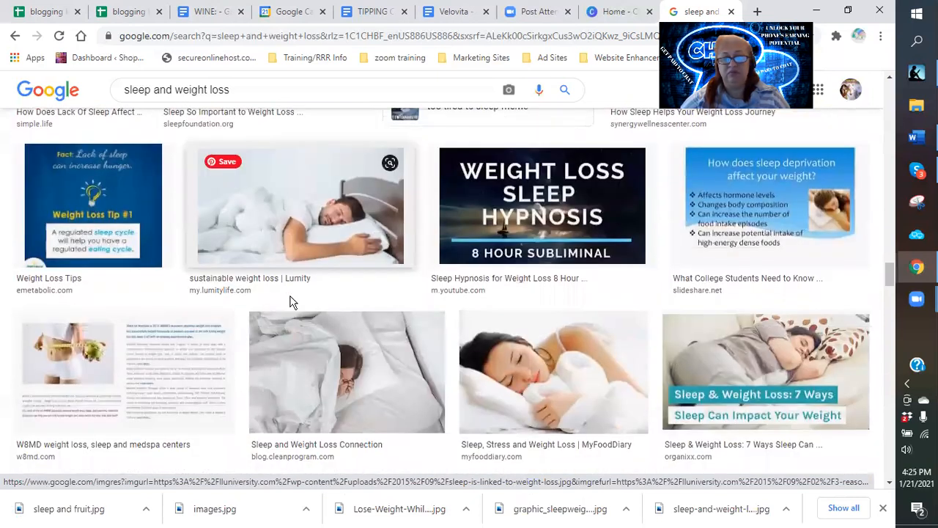
pyautogui.rightClick(284, 208)
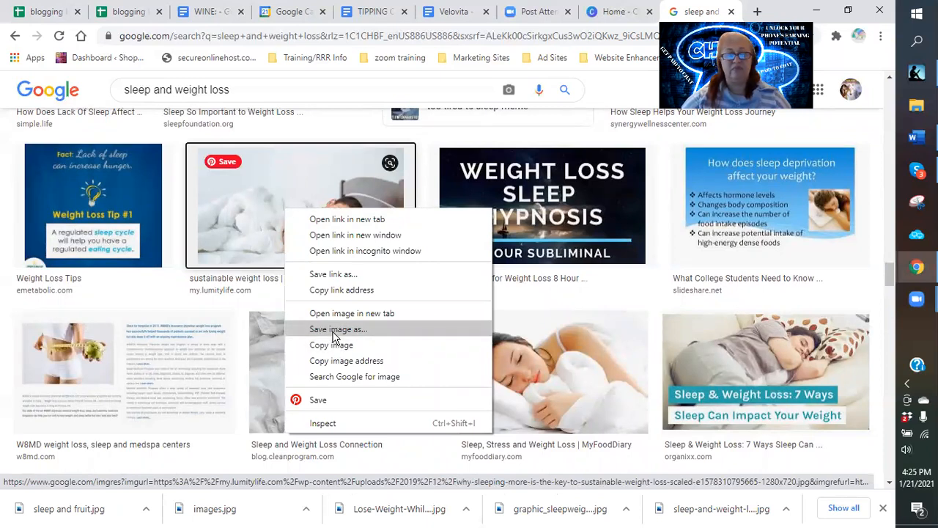
pyautogui.click(334, 330)
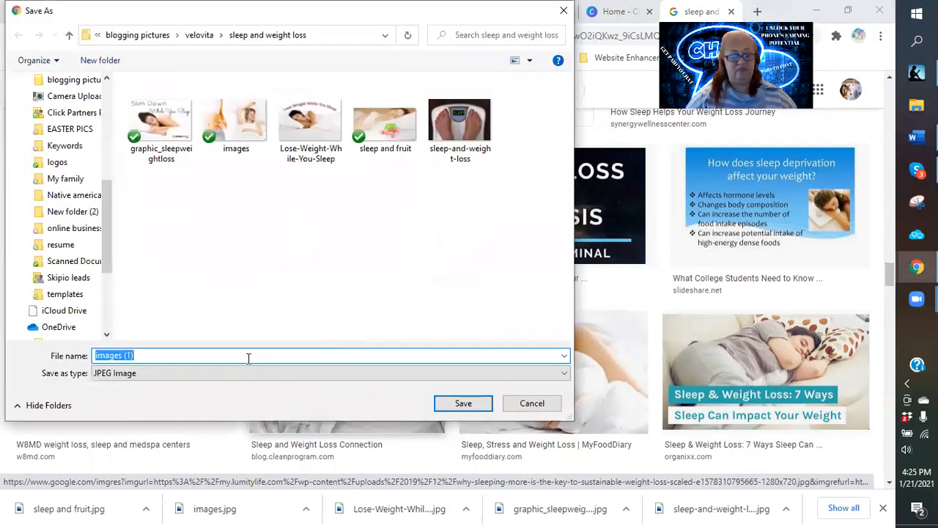
pyautogui.write('sleeping man')
pyautogui.press('Return')
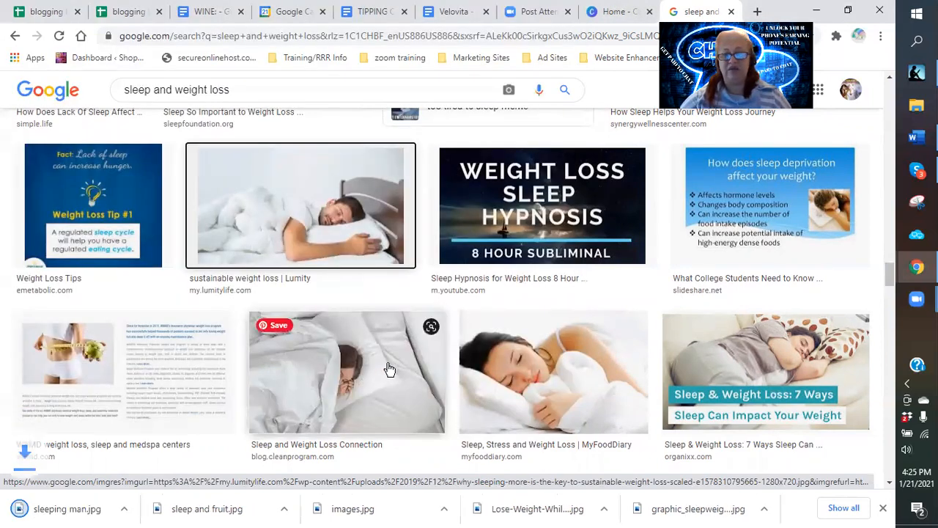
# Find the "sleep disorders" picture from hindustantimes.com and save it in the sleep and weight loss folder as trouble sleeping.
pyautogui.scroll(-3, 478, 387)
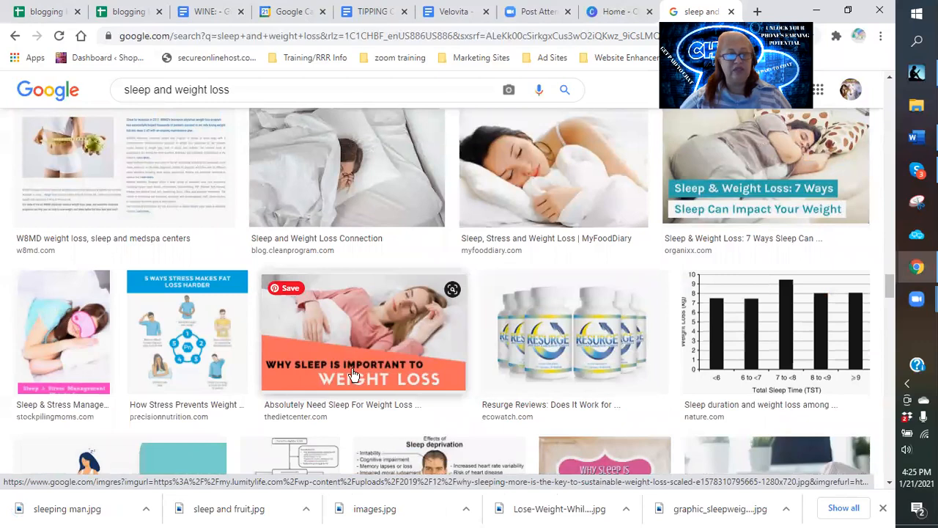
pyautogui.scroll(-1, 392, 340)
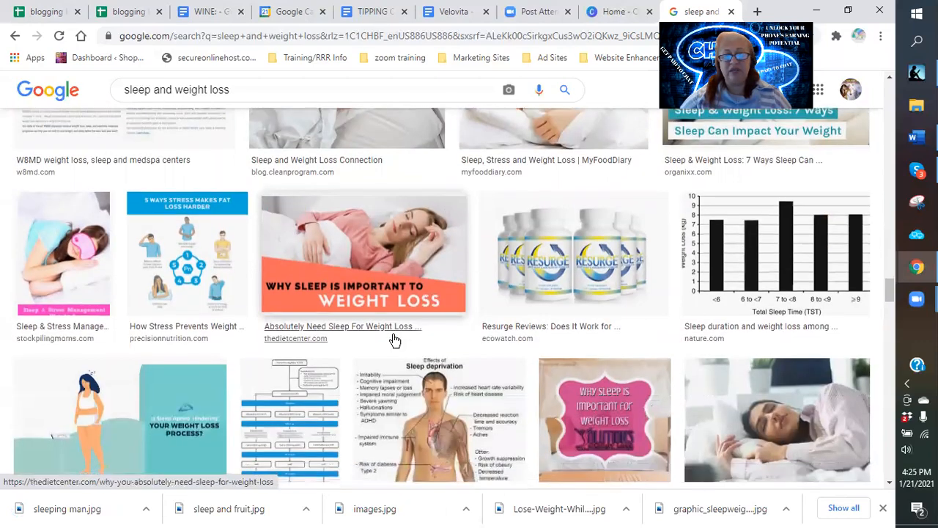
pyautogui.scroll(-1, 394, 340)
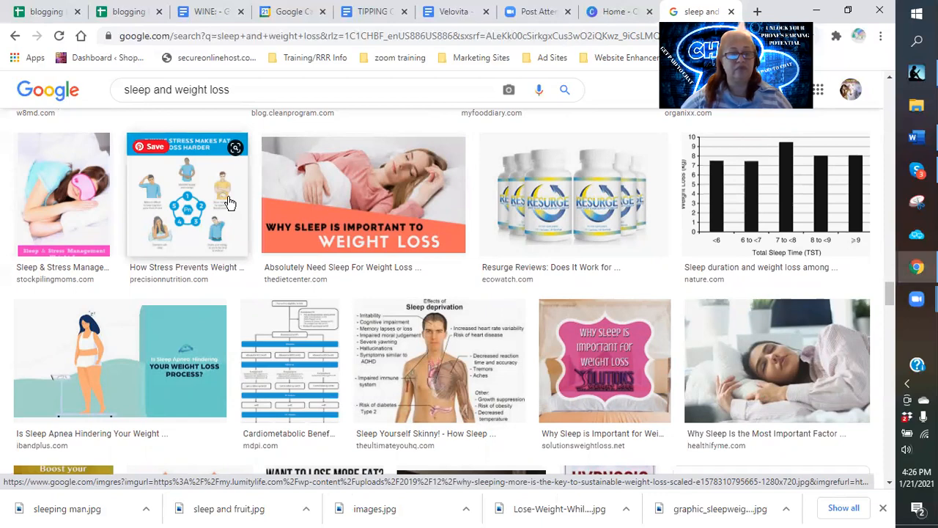
pyautogui.scroll(-2, 228, 202)
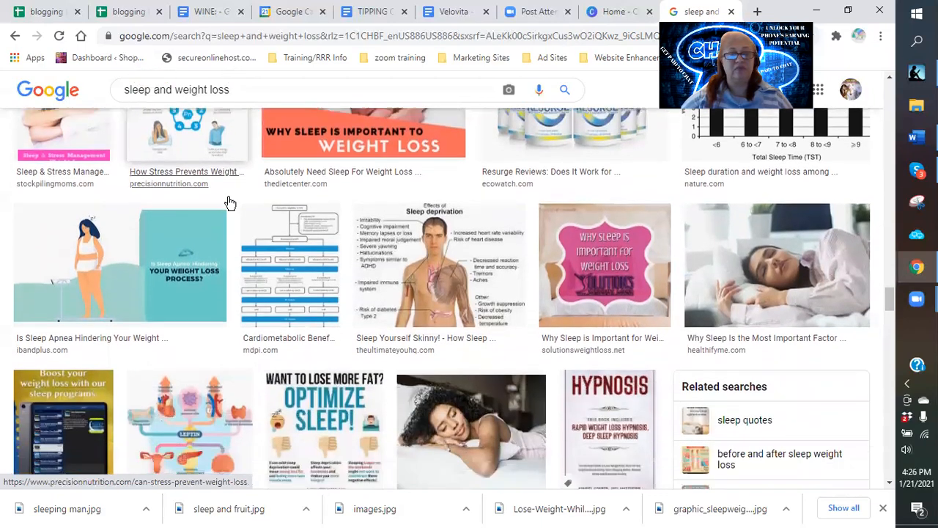
pyautogui.scroll(-2, 229, 202)
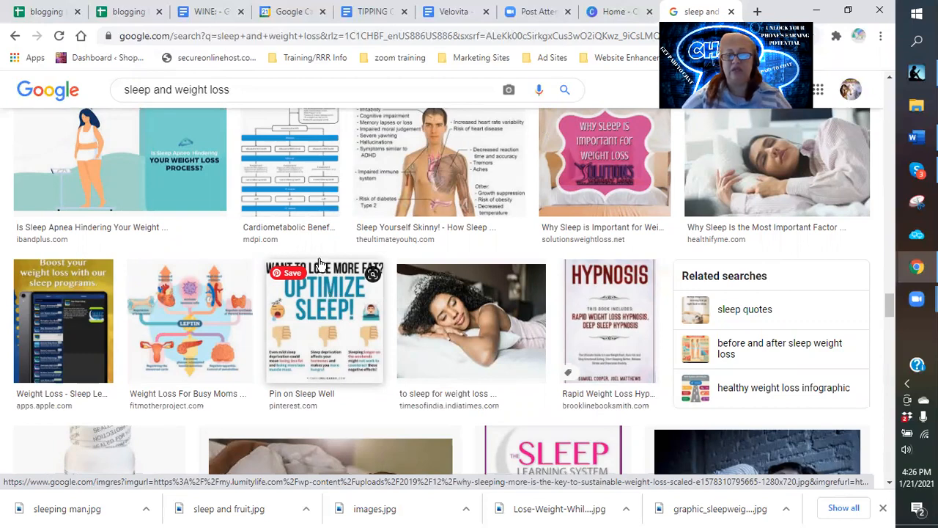
pyautogui.scroll(-1, 475, 338)
pyautogui.scroll(-3, 475, 337)
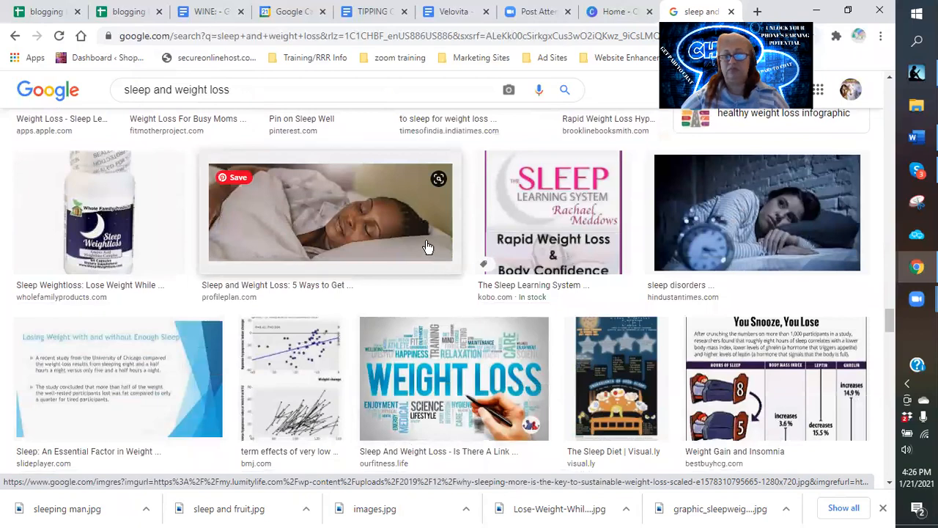
pyautogui.scroll(-1, 428, 247)
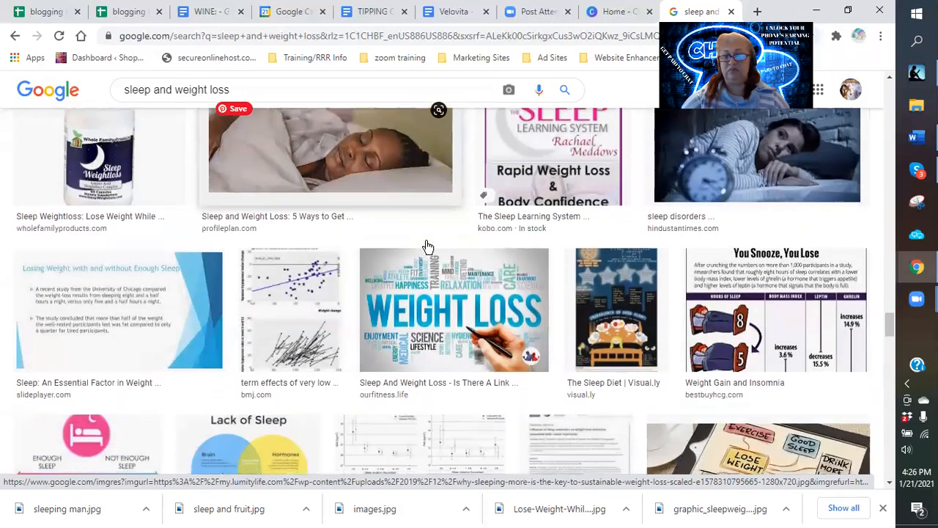
pyautogui.scroll(2, 427, 244)
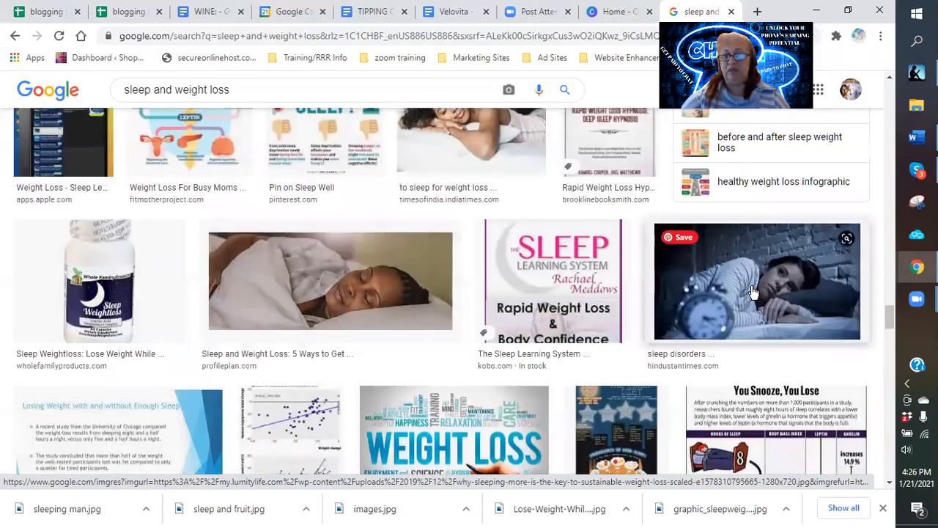
pyautogui.rightClick(766, 282)
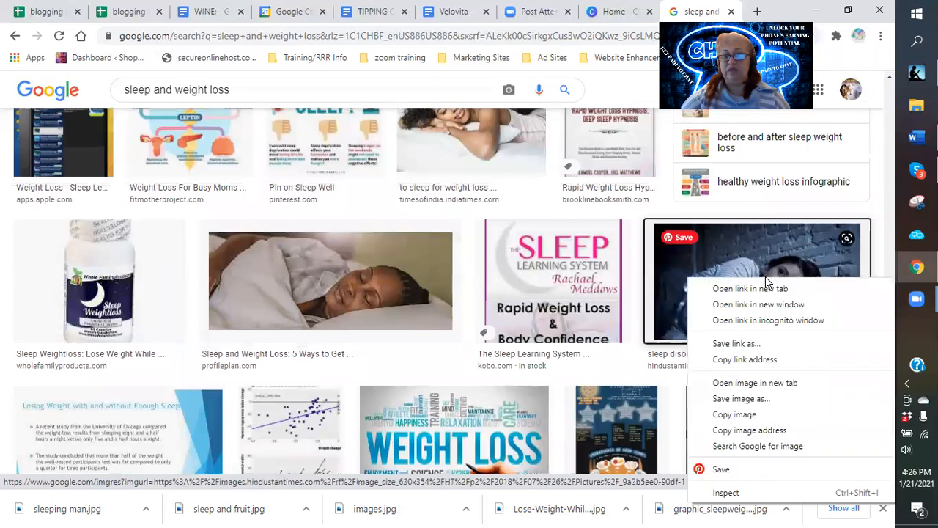
pyautogui.click(745, 400)
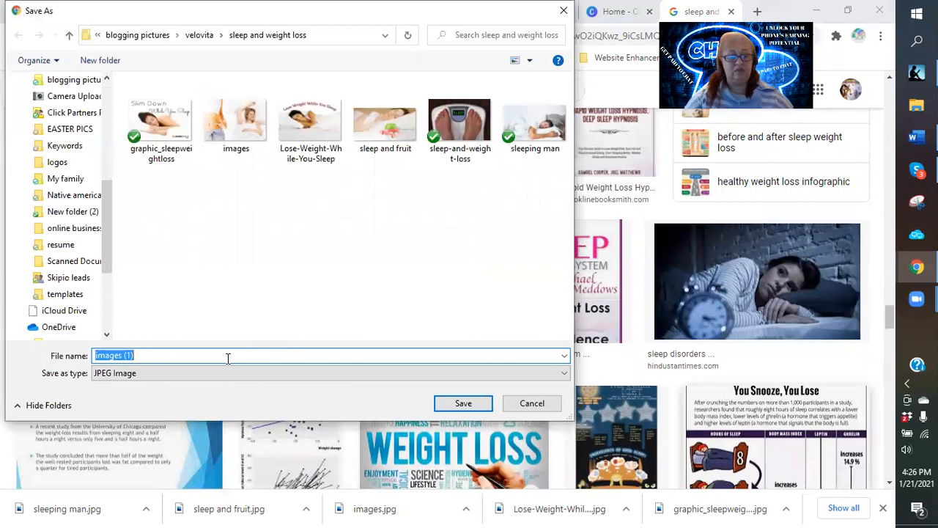
pyautogui.write('slee')
pyautogui.press('BackSpace')
pyautogui.press('BackSpace')
pyautogui.press('BackSpace')
pyautogui.press('BackSpace')
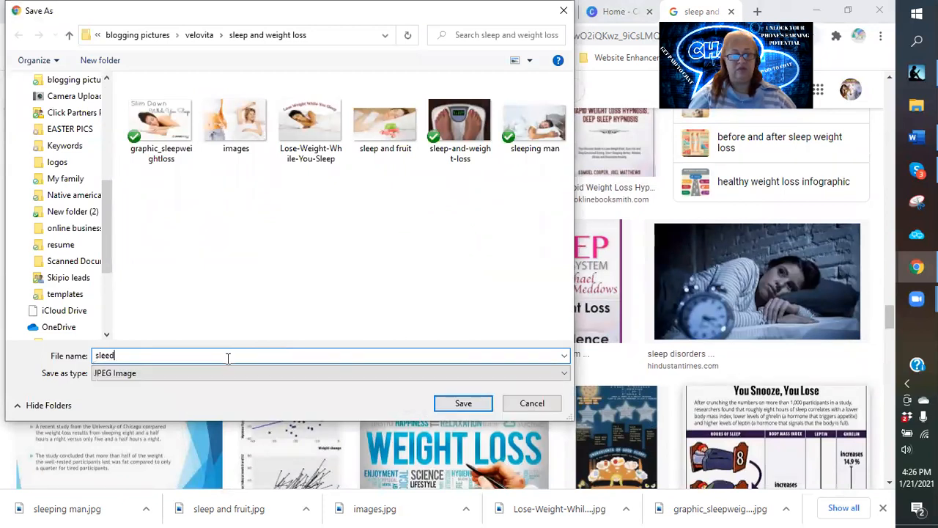
pyautogui.write('trouble sleeping')
pyautogui.press('Return')
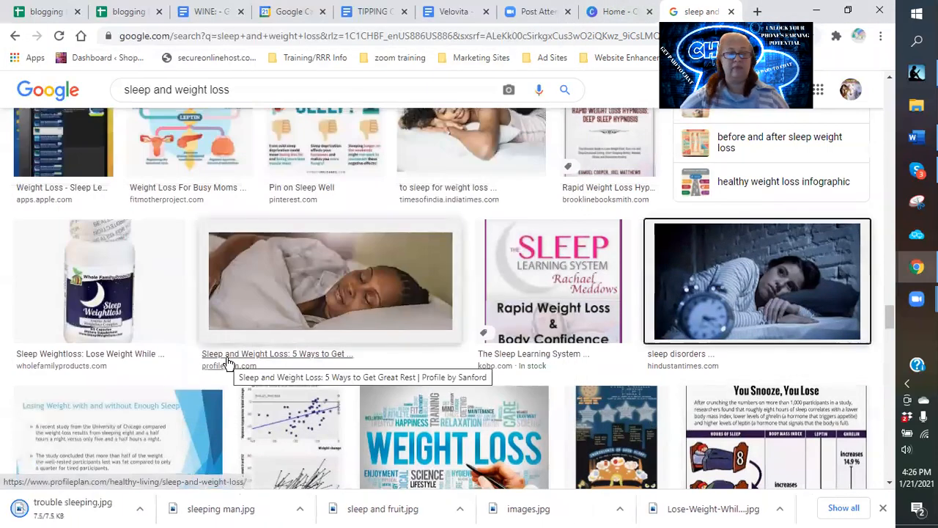
# Find the "Why Sleep Is Important For Weight Loss" picture from health-huddle.com and save it in the sleep and weight loss folder as weight tape sleep.
pyautogui.scroll(-2, 268, 335)
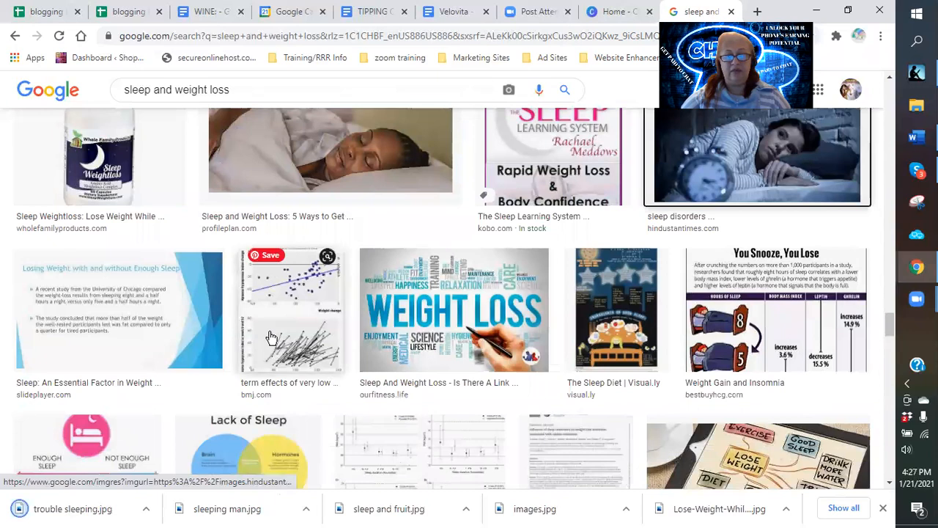
pyautogui.scroll(-1, 270, 337)
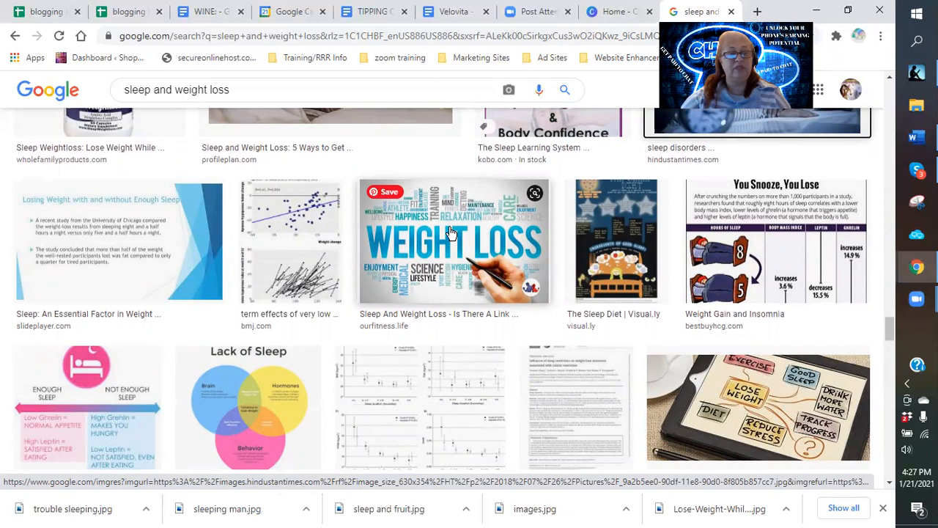
pyautogui.scroll(-1, 451, 233)
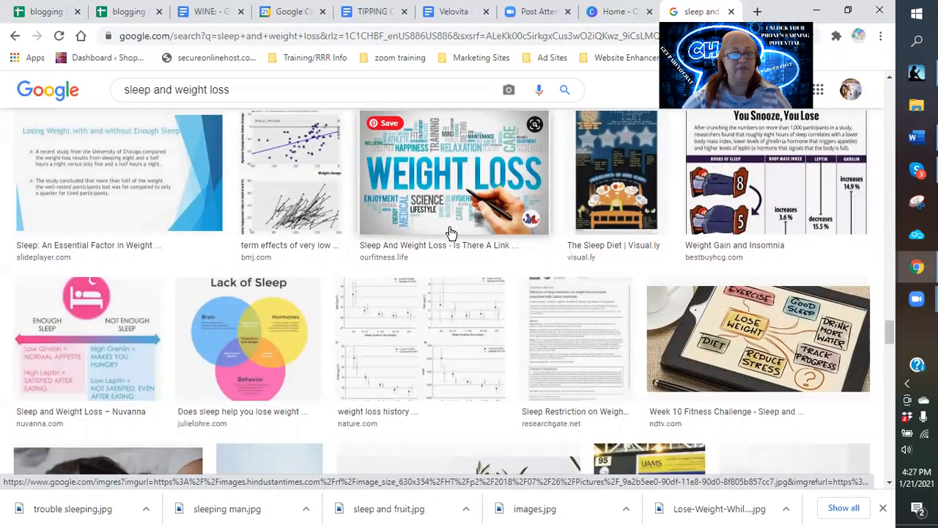
pyautogui.scroll(-1, 451, 234)
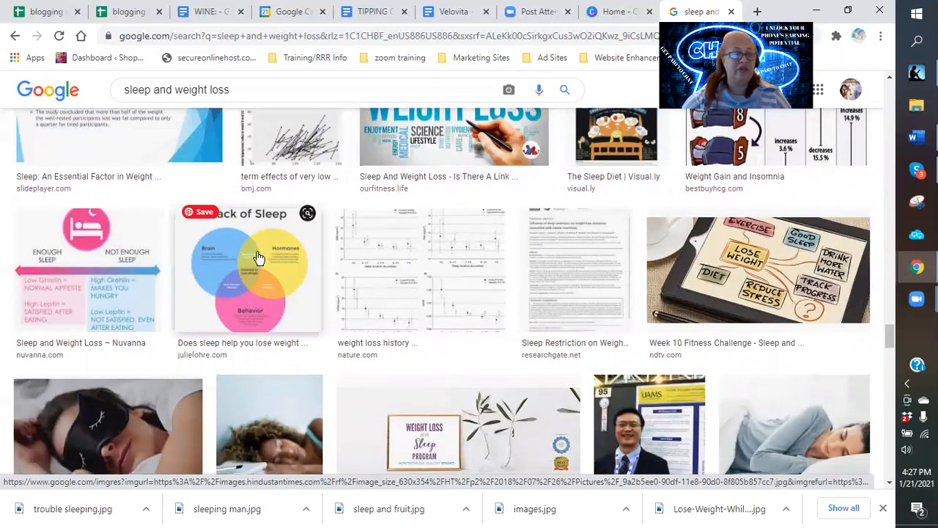
pyautogui.scroll(-2, 245, 266)
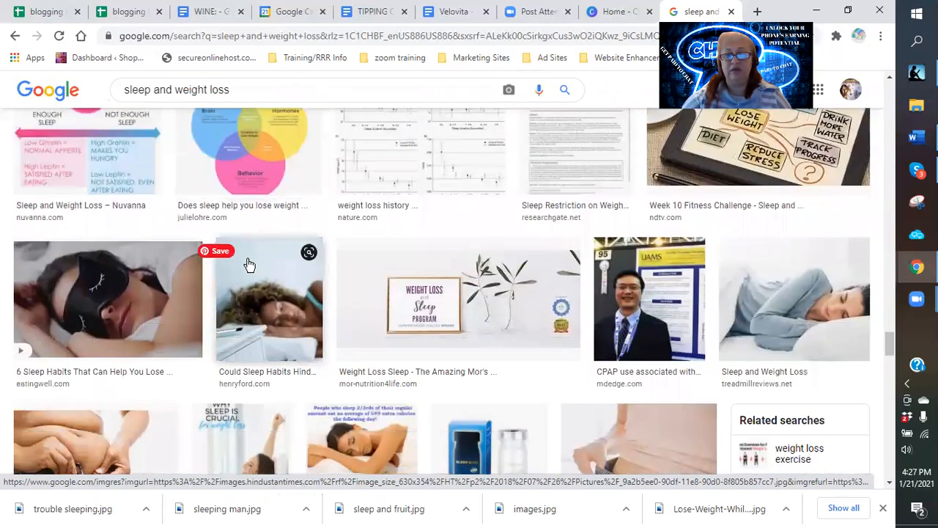
pyautogui.scroll(-2, 249, 264)
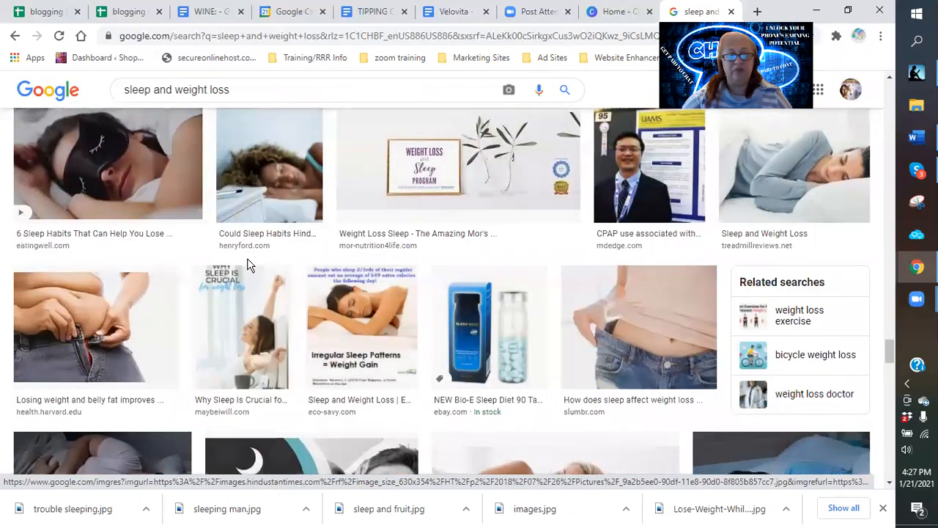
pyautogui.scroll(-1, 249, 265)
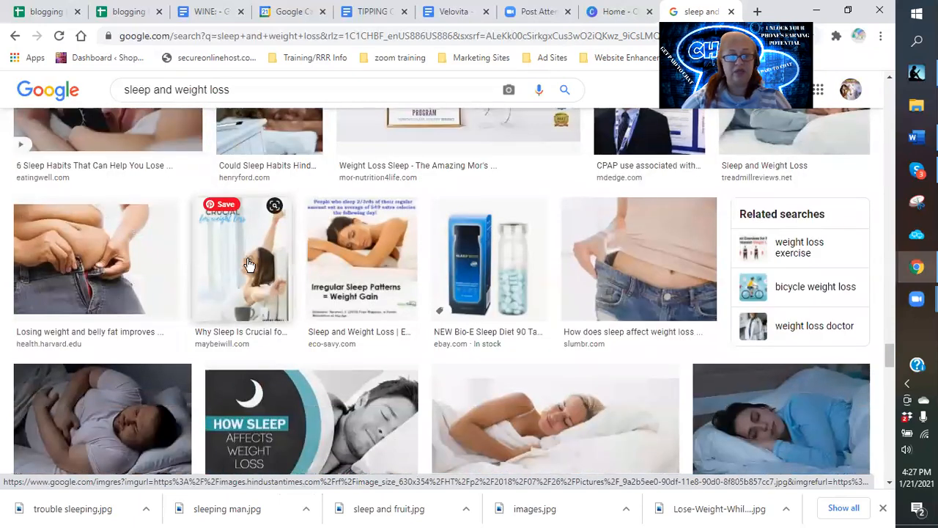
pyautogui.scroll(-3, 249, 265)
pyautogui.scroll(-2, 249, 265)
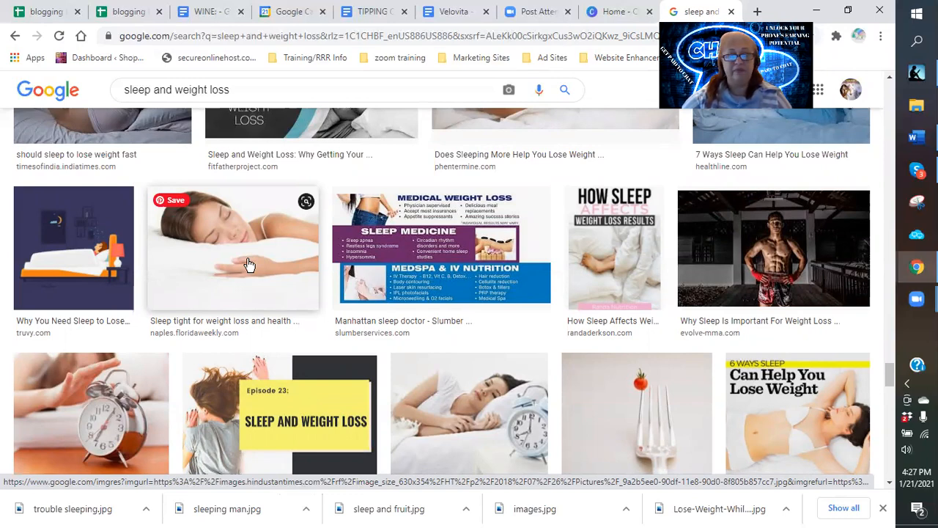
pyautogui.scroll(-3, 249, 265)
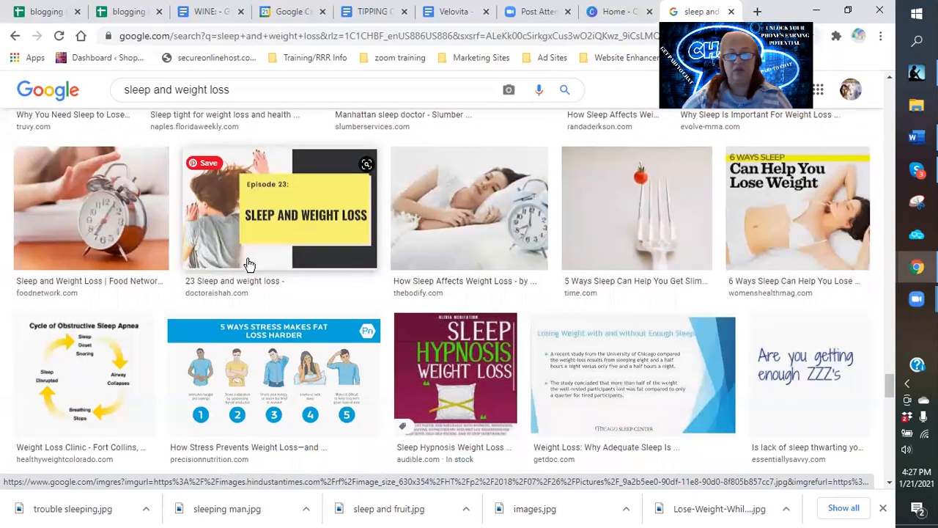
pyautogui.scroll(-3, 249, 265)
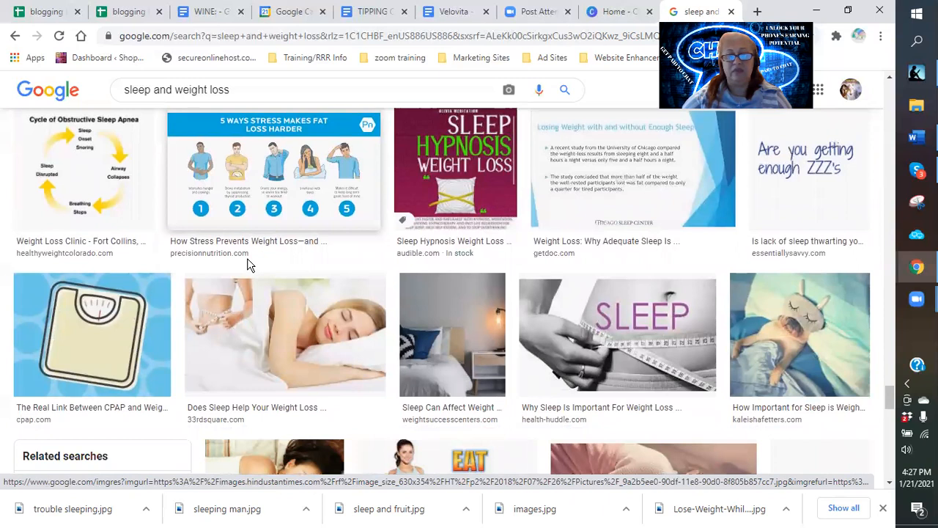
pyautogui.scroll(-1, 247, 264)
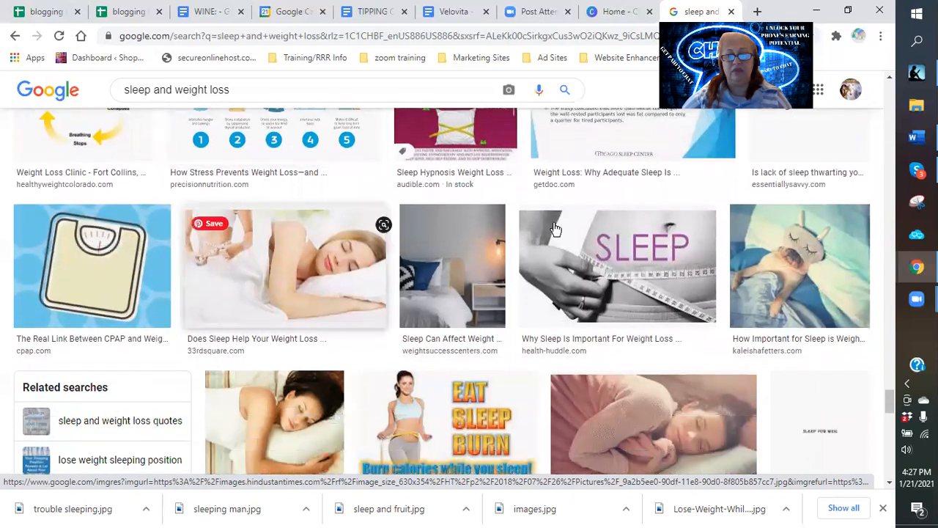
pyautogui.rightClick(598, 265)
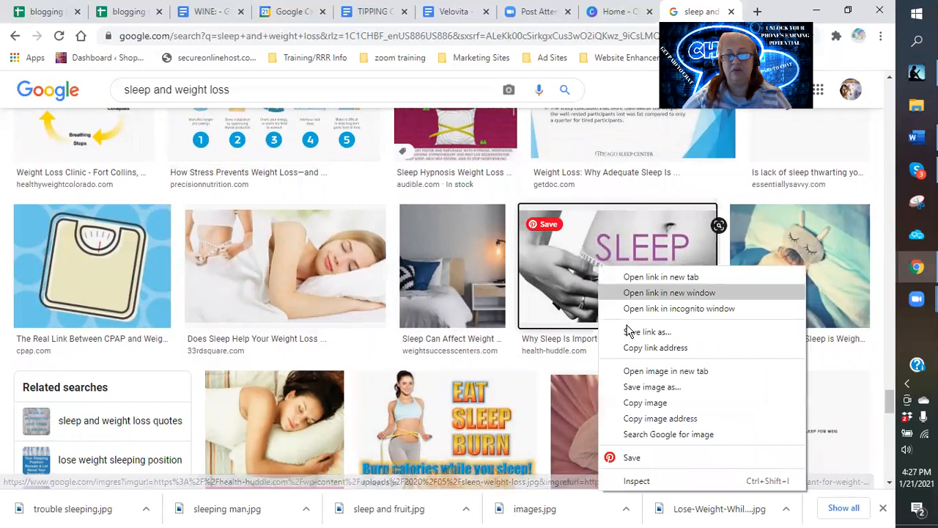
pyautogui.click(642, 388)
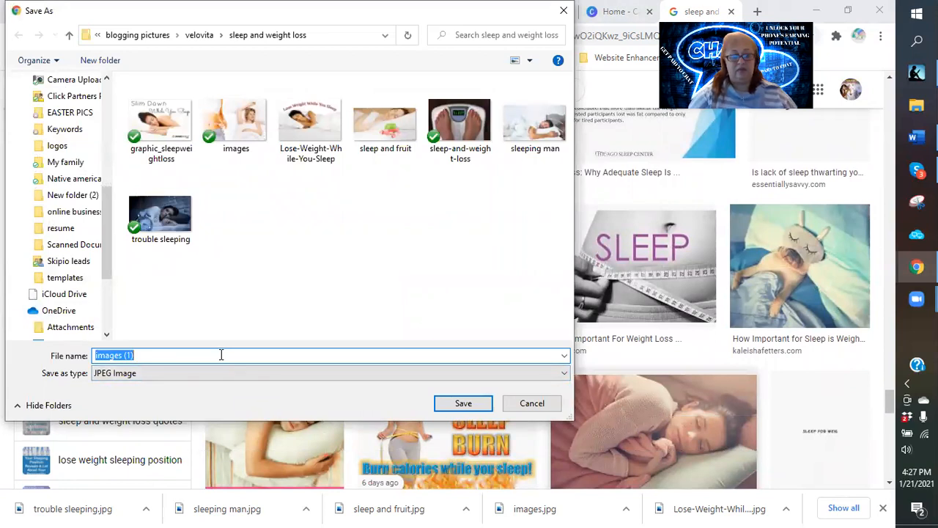
pyautogui.write('weight tape sleep')
pyautogui.press('Return')
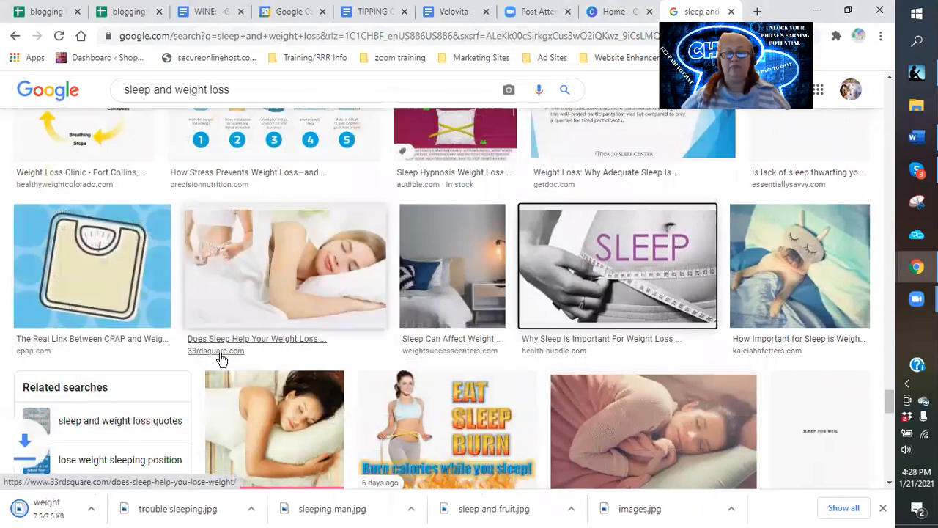
# Look through the remaining sleep and weight loss image results for further pictures that suit the blog.
pyautogui.scroll(-3, 651, 432)
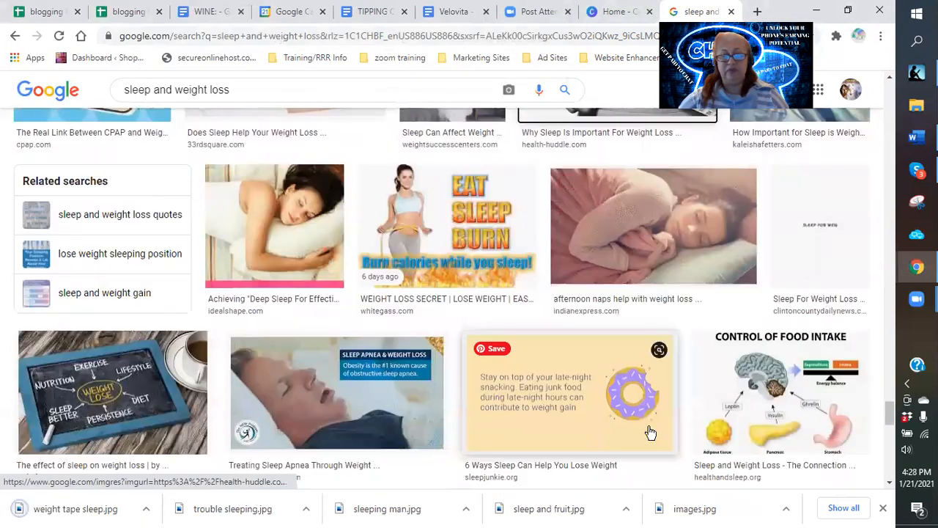
pyautogui.scroll(-3, 650, 433)
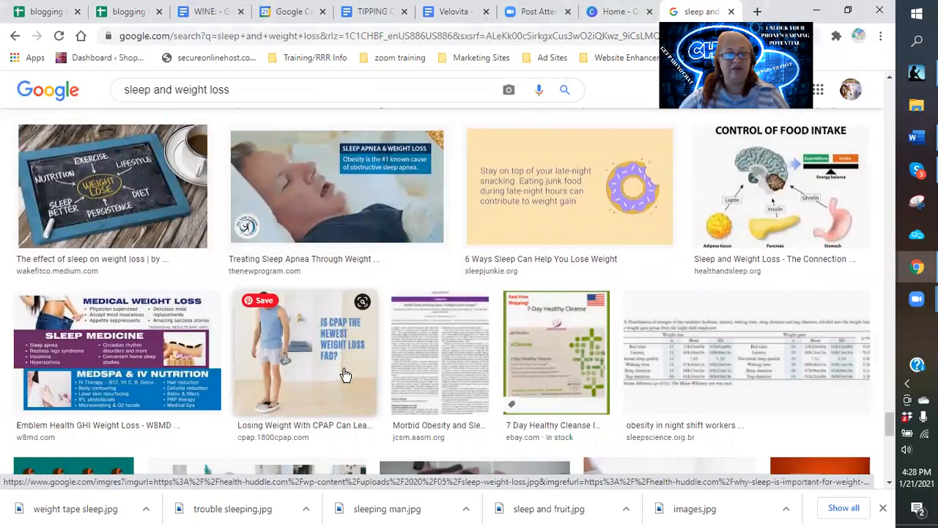
pyautogui.scroll(-4, 344, 374)
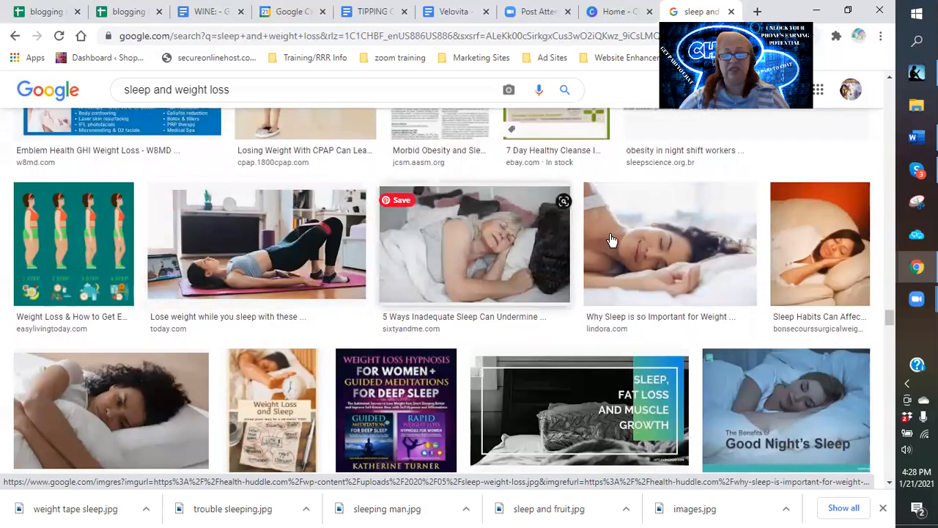
pyautogui.scroll(-1, 608, 250)
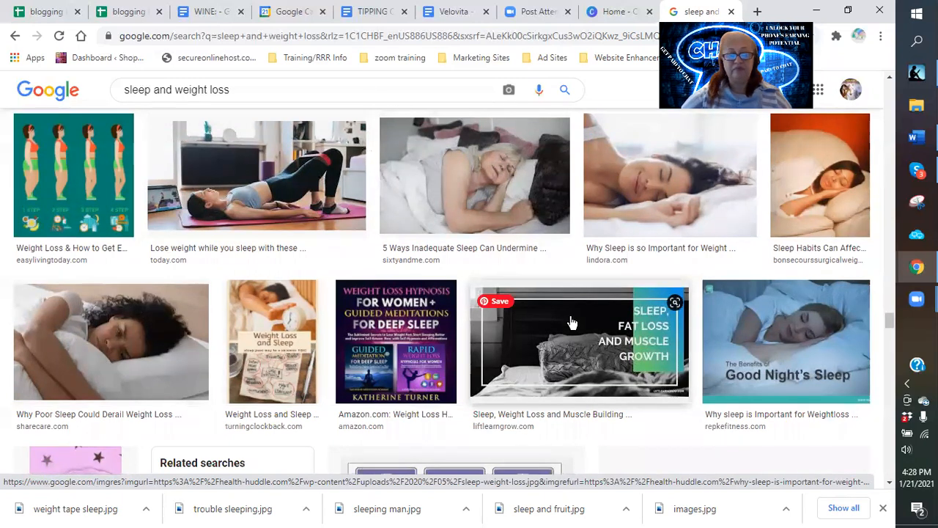
pyautogui.scroll(-2, 544, 313)
pyautogui.scroll(-4, 538, 315)
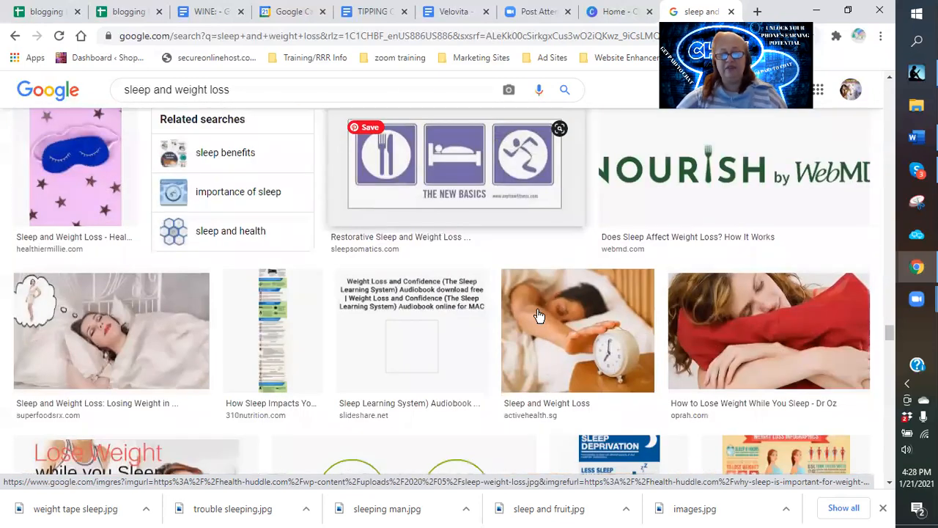
pyautogui.scroll(-2, 518, 326)
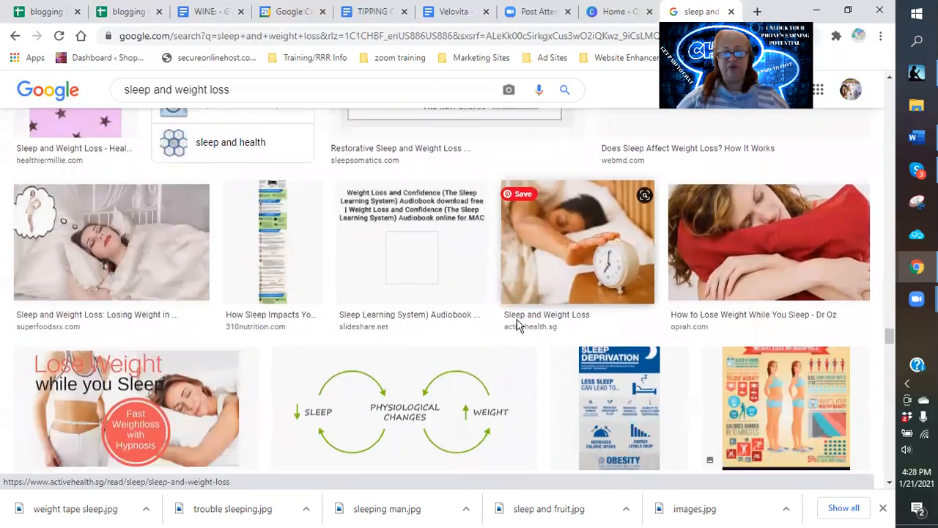
pyautogui.scroll(-3, 518, 326)
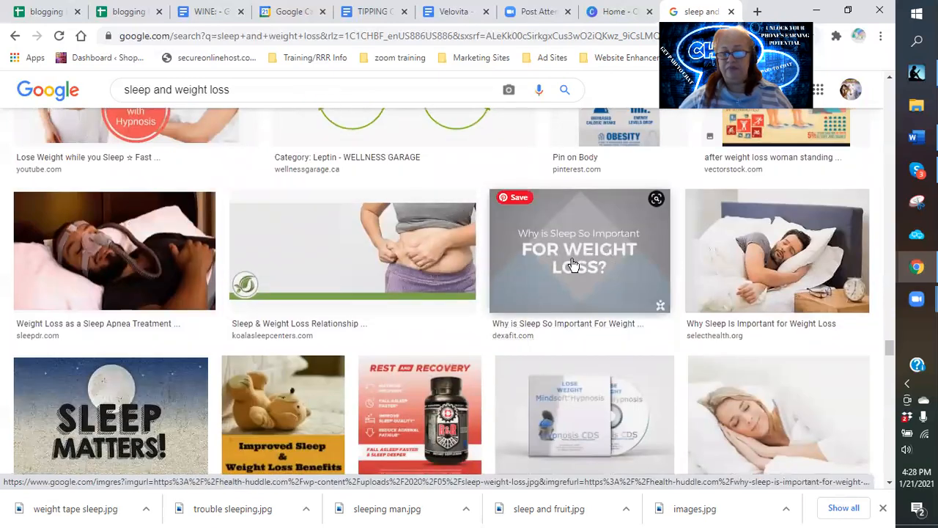
pyautogui.scroll(-3, 574, 265)
pyautogui.scroll(-3, 574, 265)
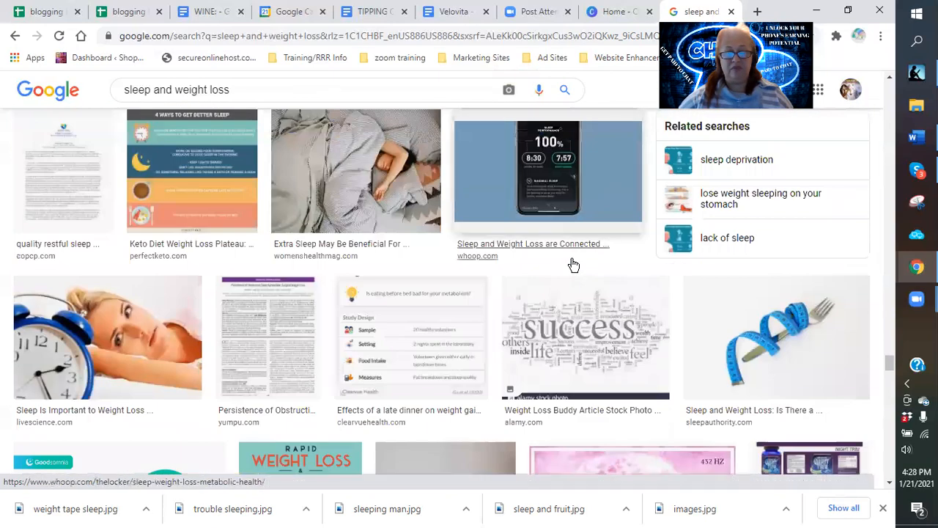
pyautogui.scroll(-3, 574, 266)
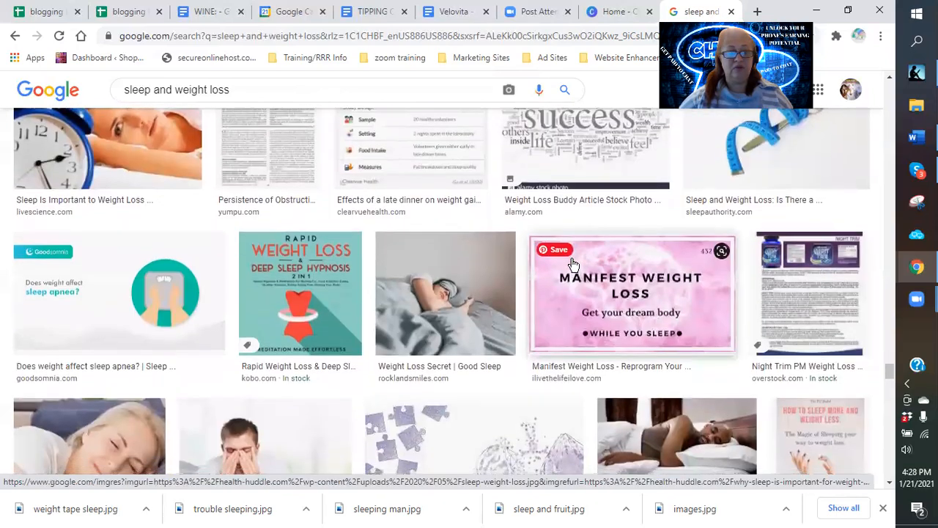
pyautogui.scroll(-4, 574, 266)
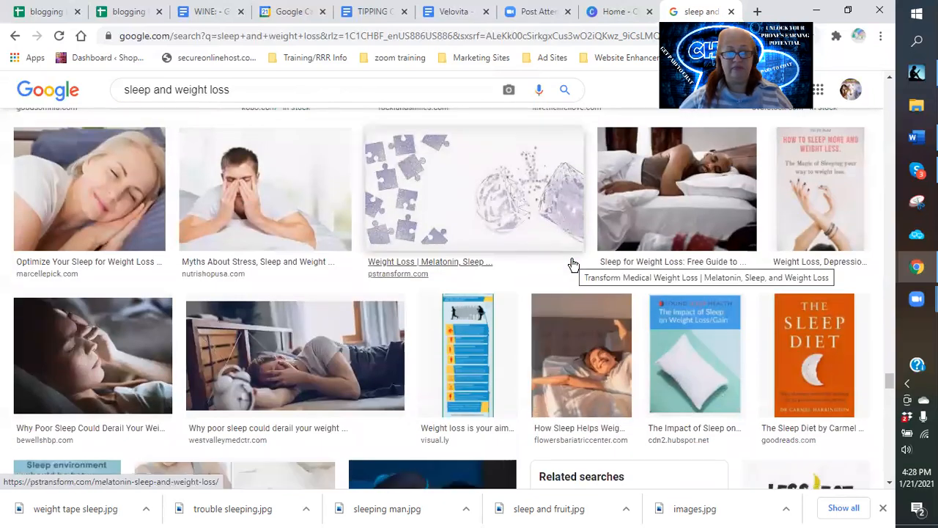
pyautogui.scroll(-4, 574, 265)
pyautogui.scroll(-2, 574, 265)
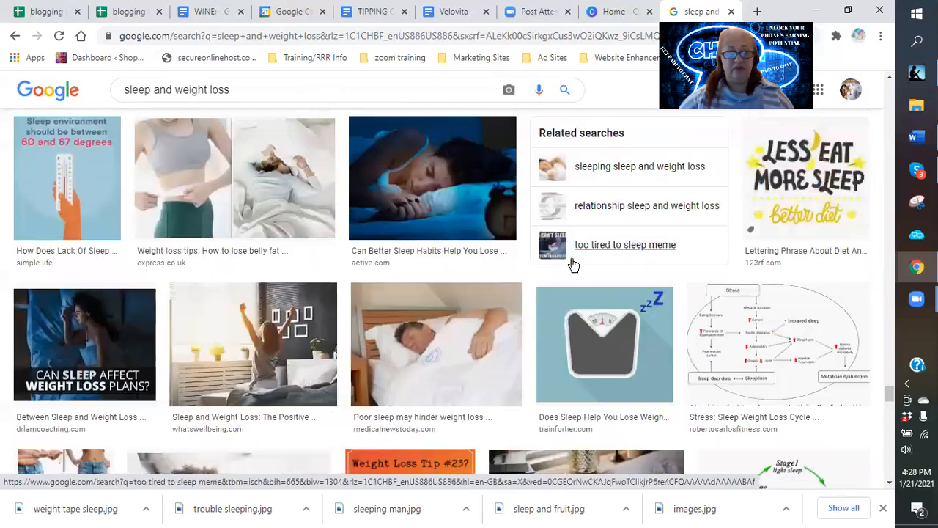
pyautogui.scroll(-1, 574, 266)
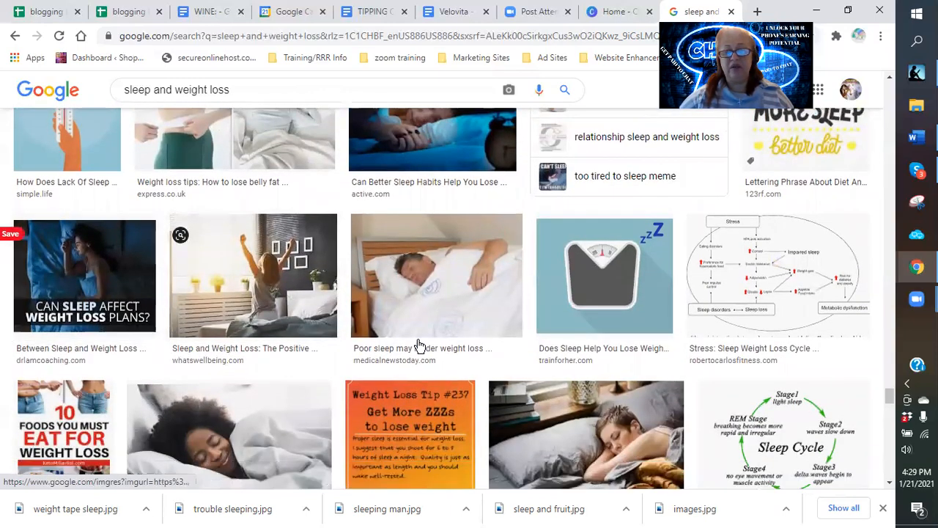
pyautogui.scroll(-3, 506, 335)
pyautogui.scroll(-2, 507, 335)
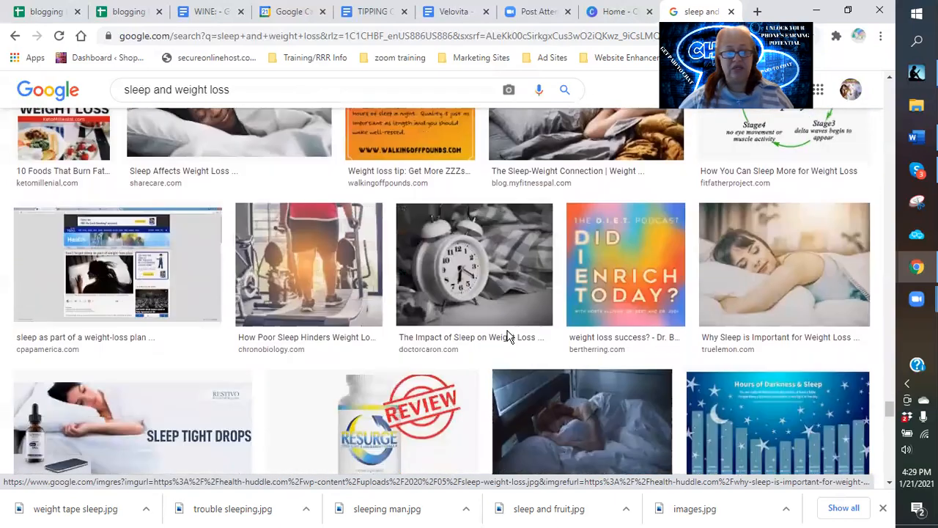
pyautogui.scroll(5, 513, 293)
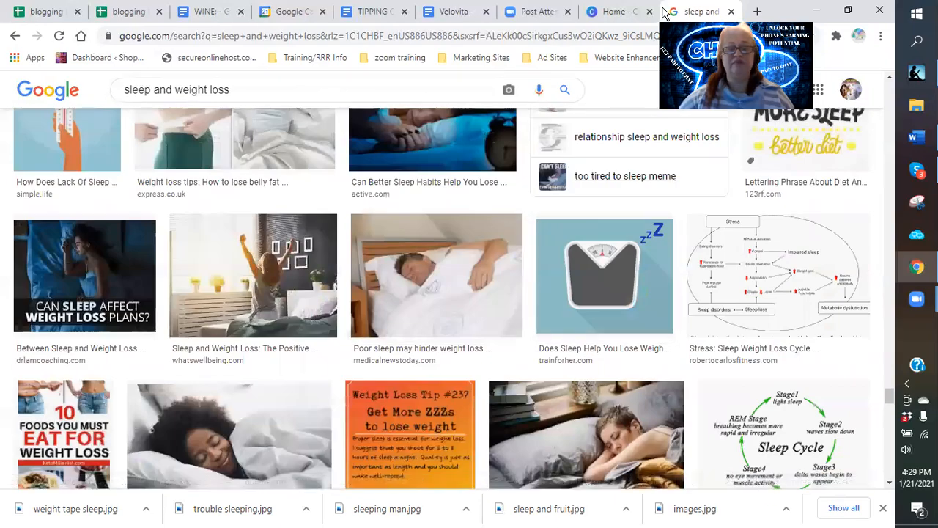
# Open the bookmarked WordPress shop dashboard in a new tab and log in with the saved username and password.
pyautogui.click(757, 12)
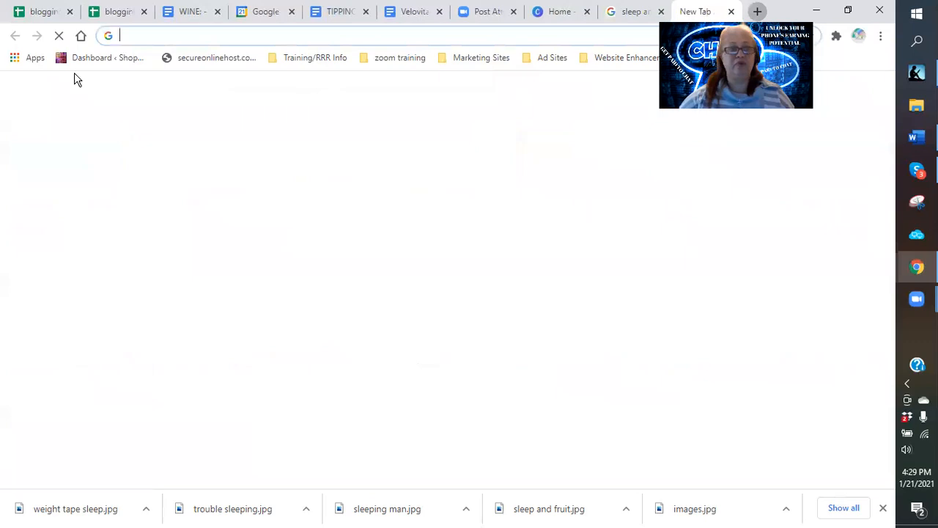
pyautogui.click(91, 58)
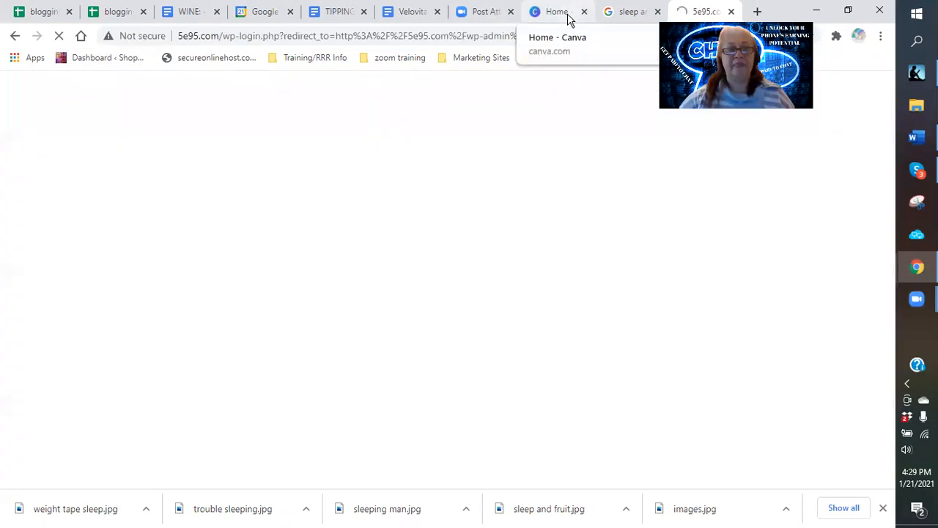
pyautogui.click(429, 269)
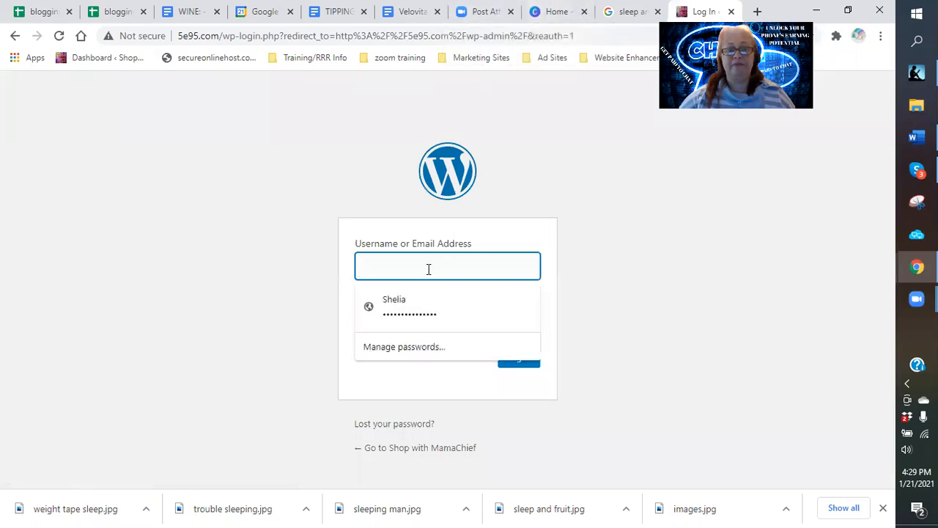
pyautogui.click(431, 308)
pyautogui.click(496, 322)
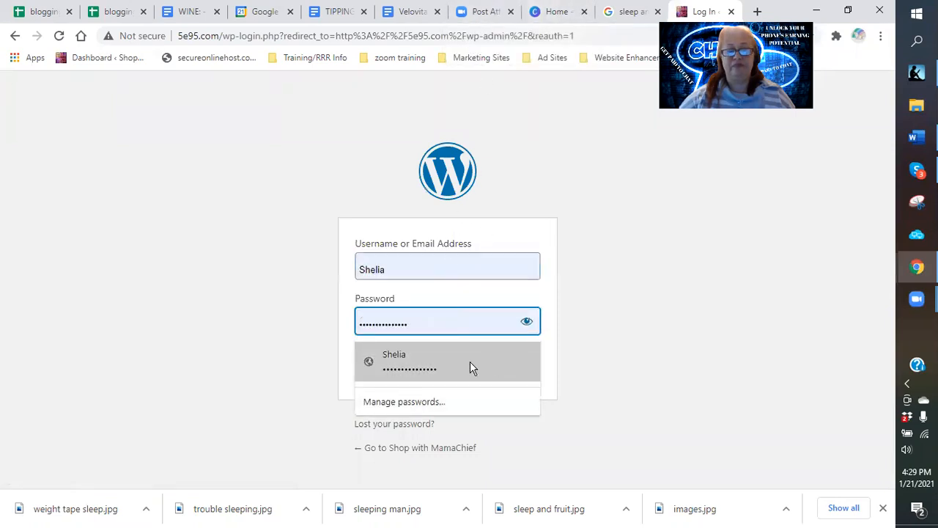
pyautogui.click(480, 368)
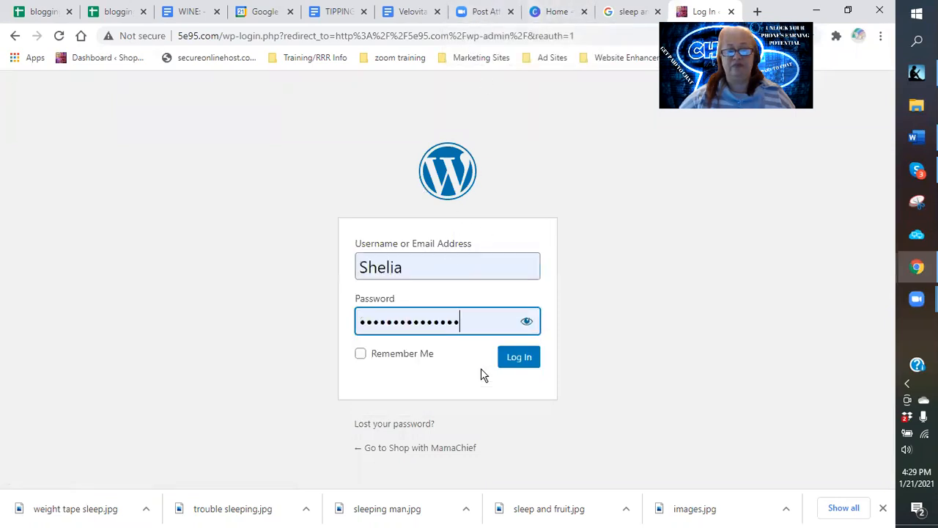
pyautogui.click(519, 360)
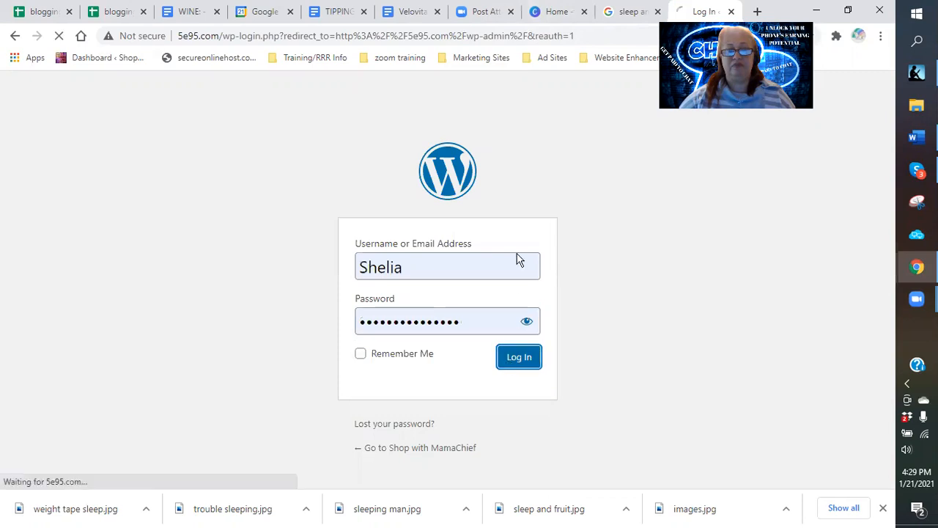
# Open the published sleep-and-your-body blog page from its link in the Velovita document.
pyautogui.click(412, 15)
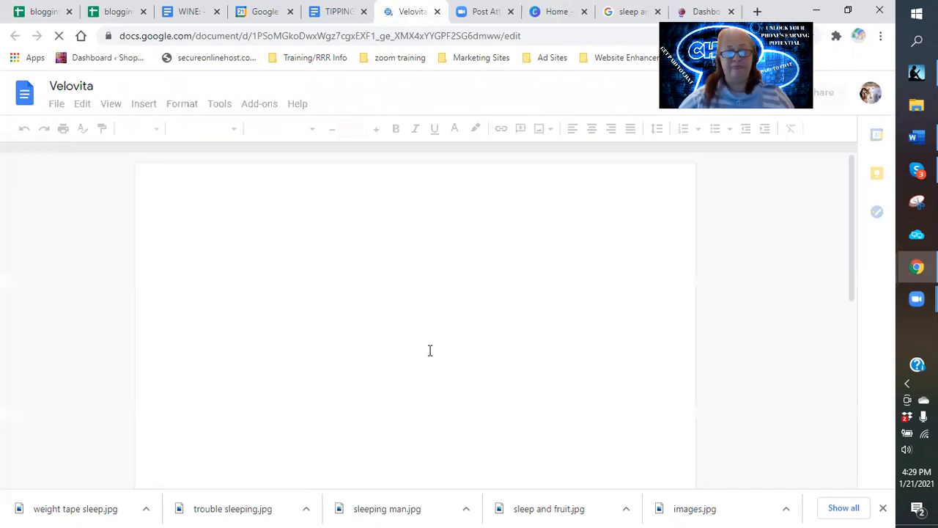
pyautogui.scroll(-9, 430, 350)
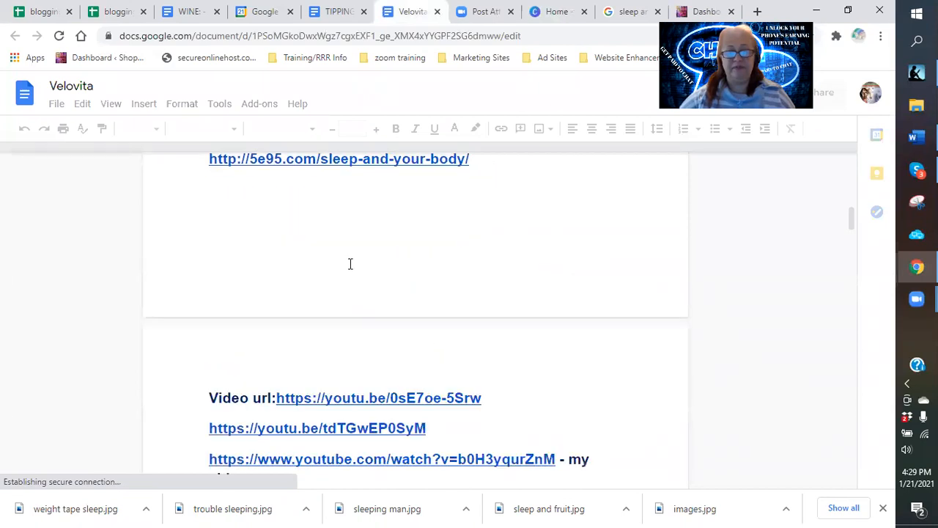
pyautogui.scroll(4, 351, 264)
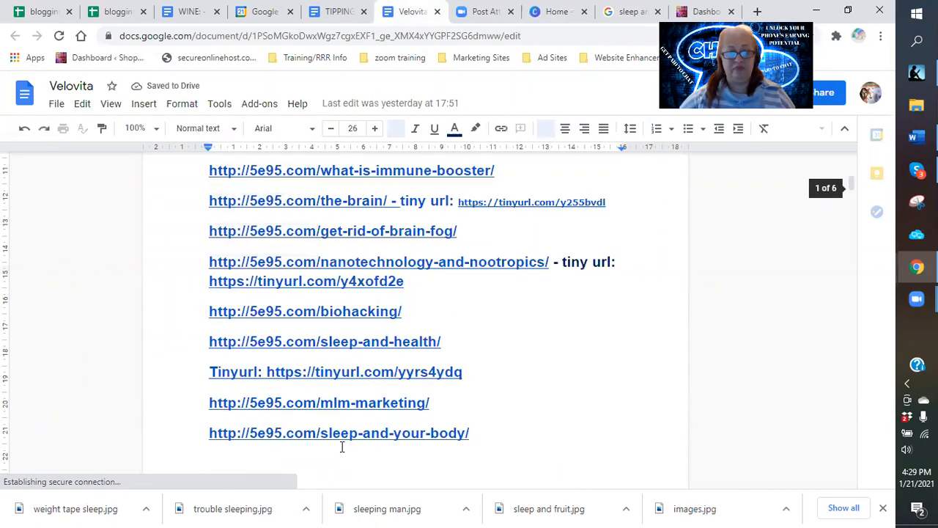
pyautogui.click(343, 434)
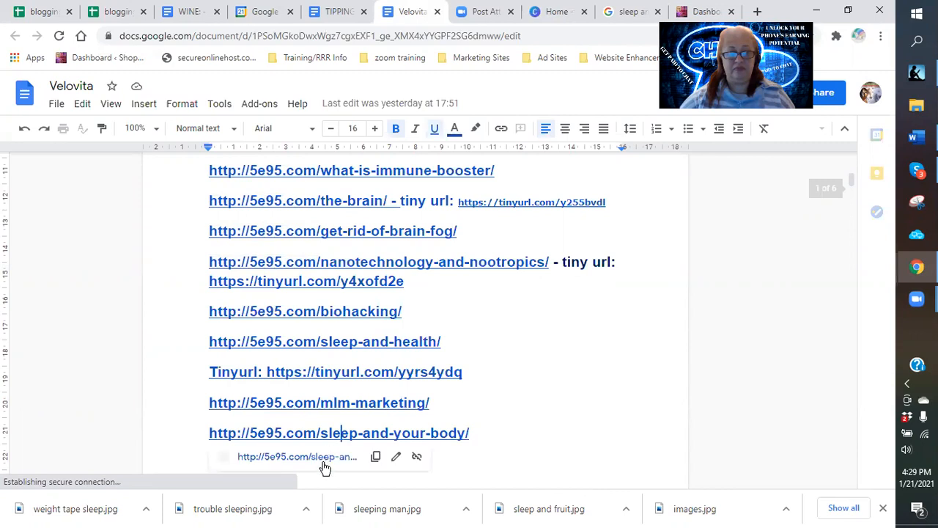
pyautogui.click(324, 460)
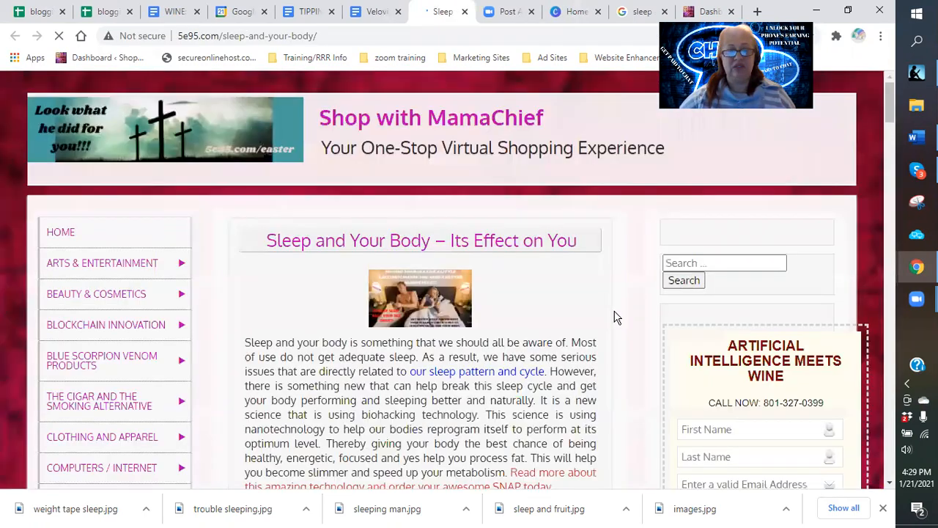
# Review the Sleep and Your Body post from introduction to conclusion, examining its headings, text links, videos and captioned pictures.
pyautogui.scroll(-3, 592, 300)
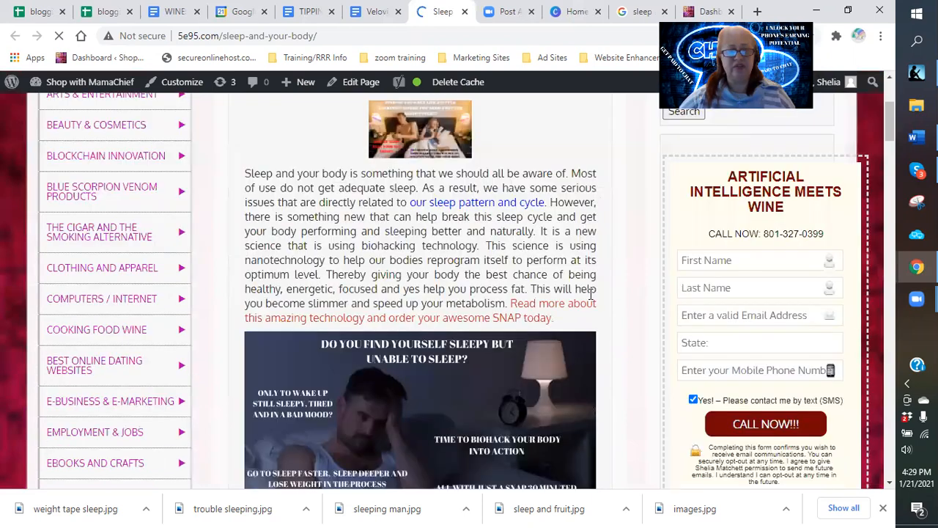
pyautogui.scroll(-4, 592, 300)
pyautogui.scroll(-3, 286, 256)
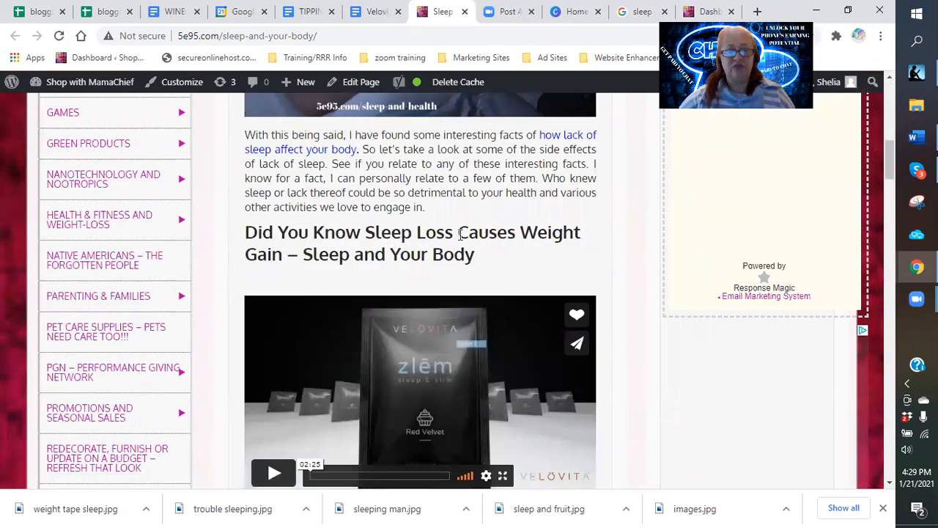
pyautogui.scroll(-4, 523, 241)
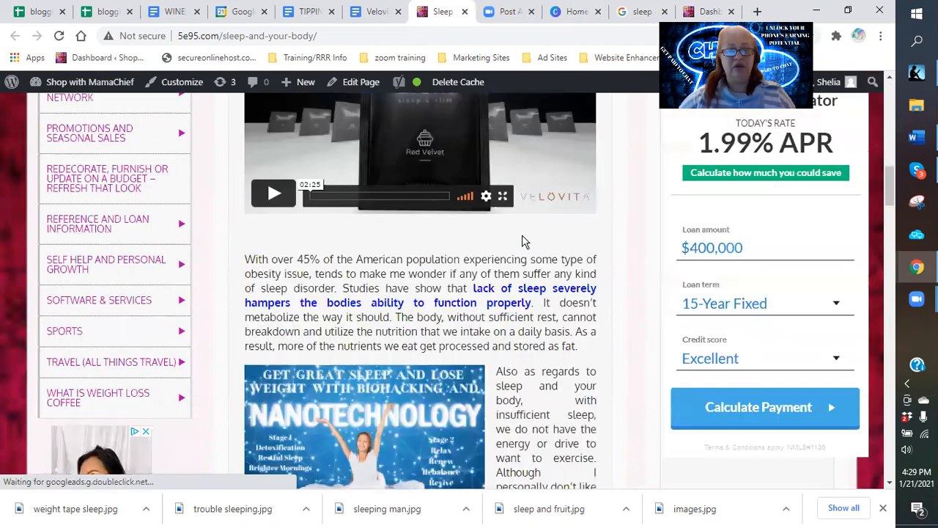
pyautogui.scroll(-6, 524, 241)
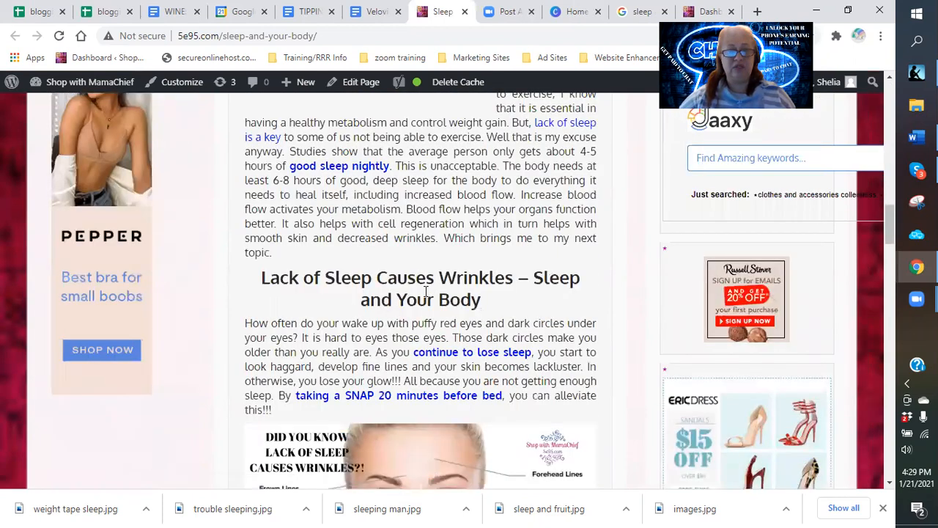
pyautogui.scroll(-1, 487, 285)
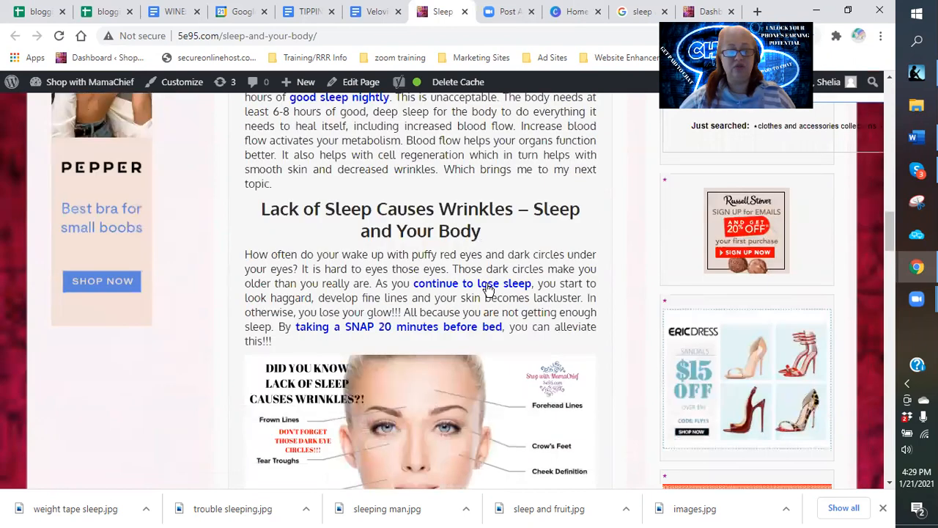
pyautogui.scroll(-7, 487, 285)
pyautogui.scroll(-3, 487, 286)
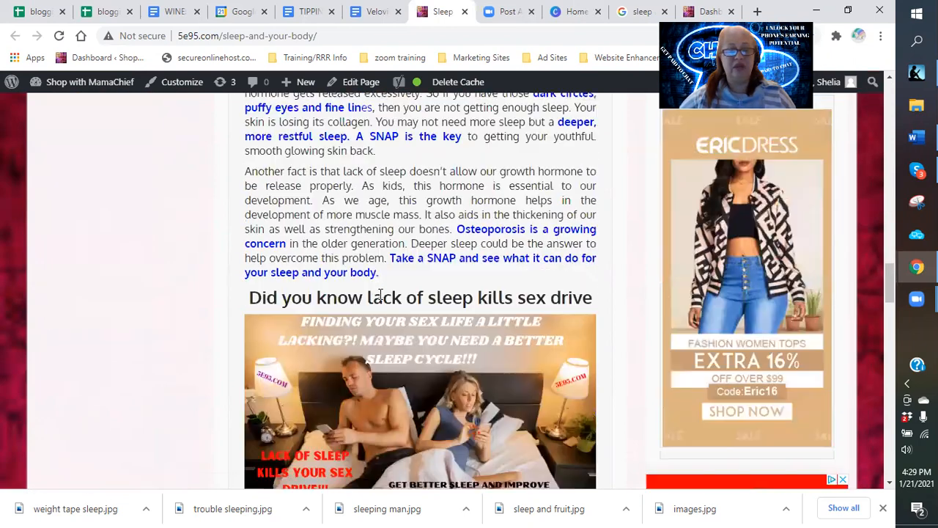
pyautogui.scroll(-3, 464, 277)
pyautogui.scroll(-4, 467, 278)
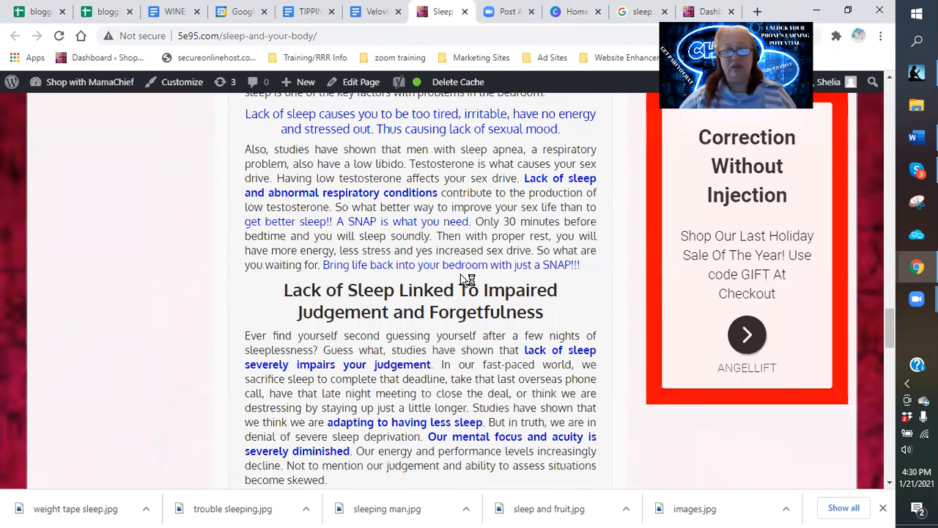
pyautogui.scroll(-1, 462, 220)
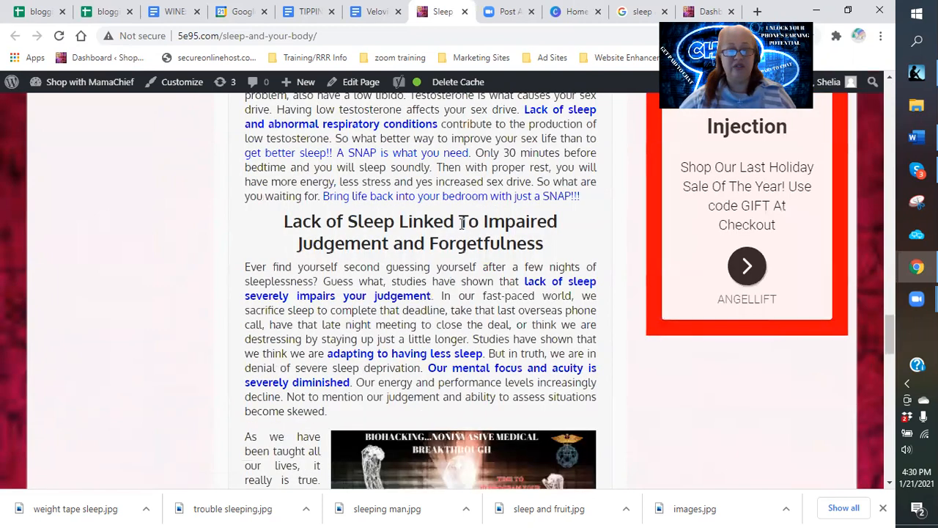
pyautogui.scroll(-2, 481, 226)
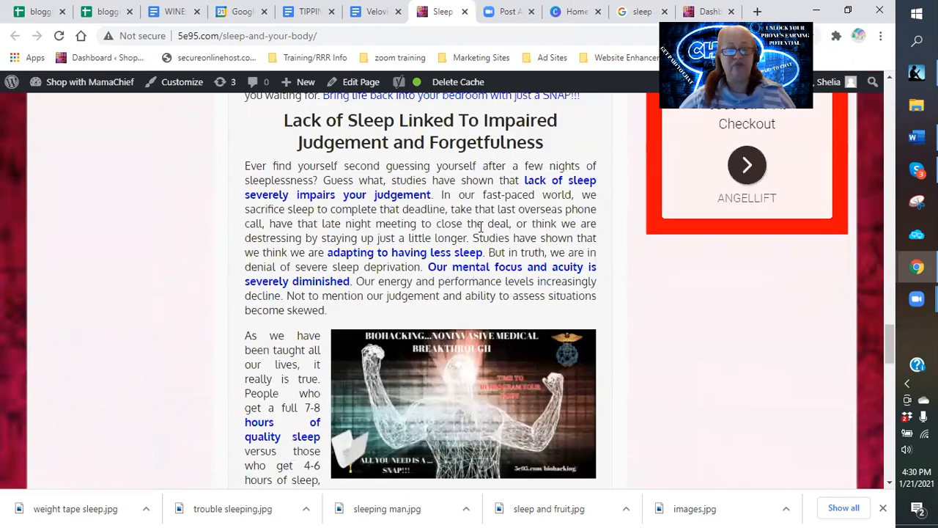
pyautogui.scroll(-4, 479, 227)
pyautogui.scroll(-5, 478, 226)
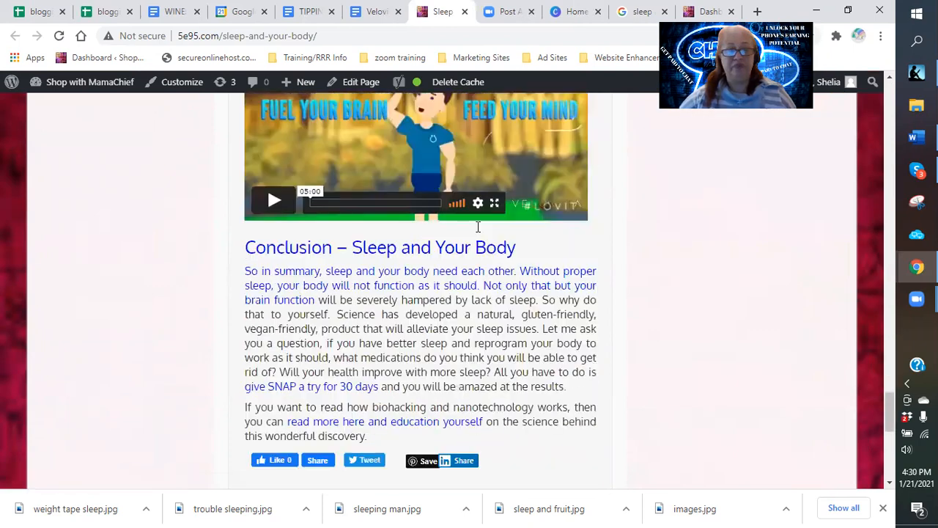
pyautogui.scroll(6, 478, 226)
pyautogui.scroll(4, 478, 227)
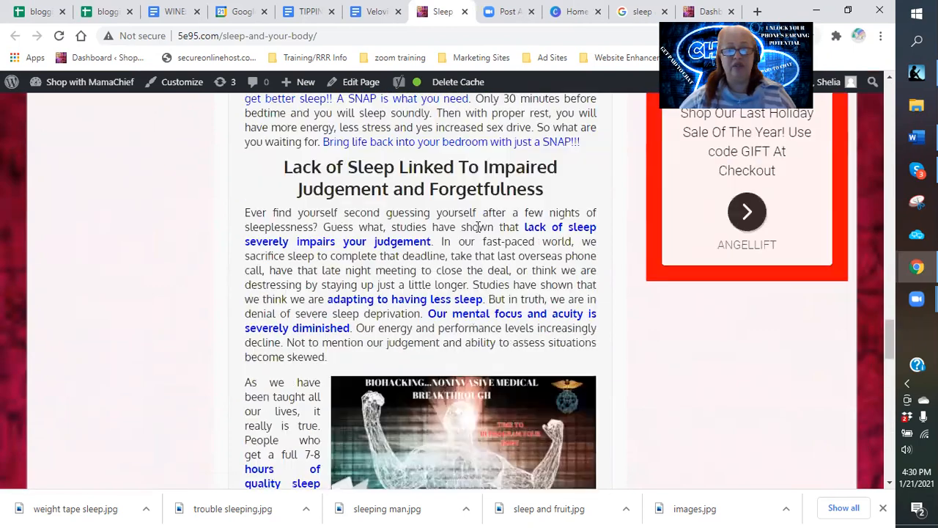
pyautogui.scroll(5, 478, 226)
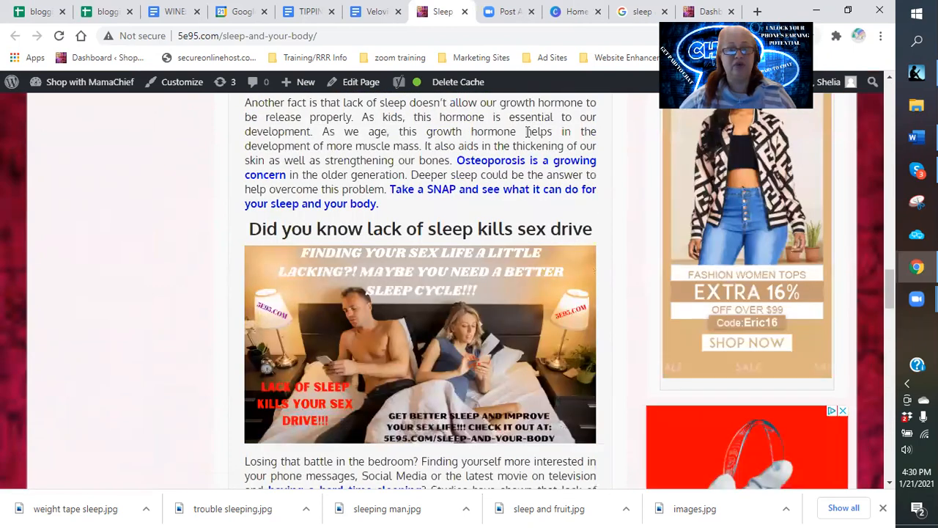
# Switch to Canva and create a new design from the Blog Banner format, 2240 × 1260 px.
pyautogui.click(575, 14)
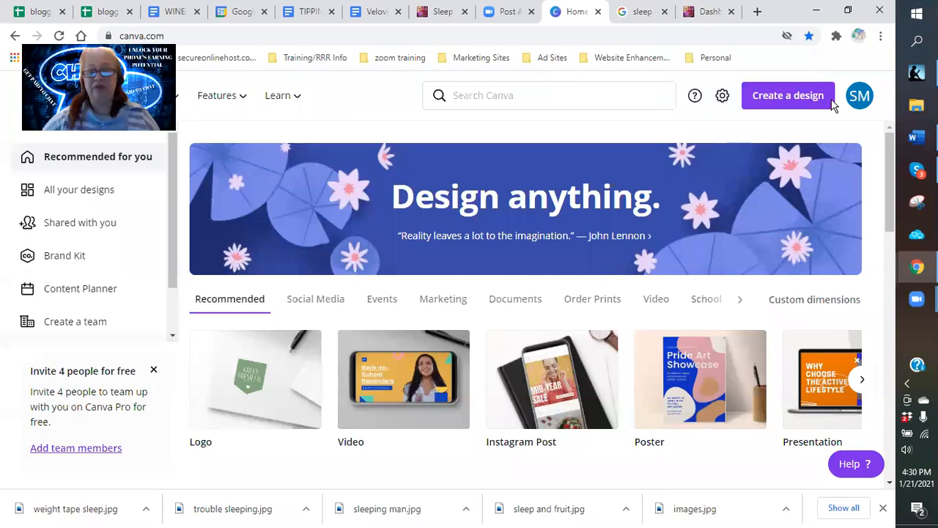
pyautogui.click(790, 99)
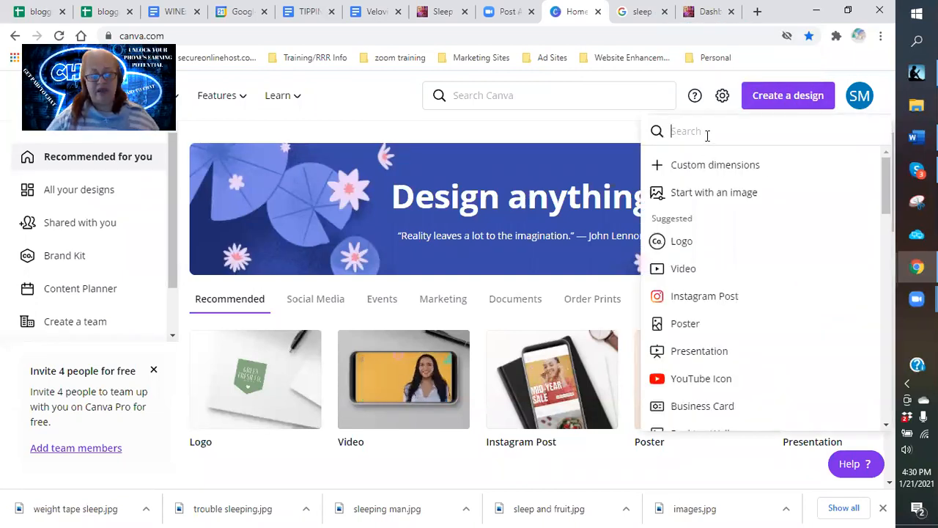
pyautogui.write('blog')
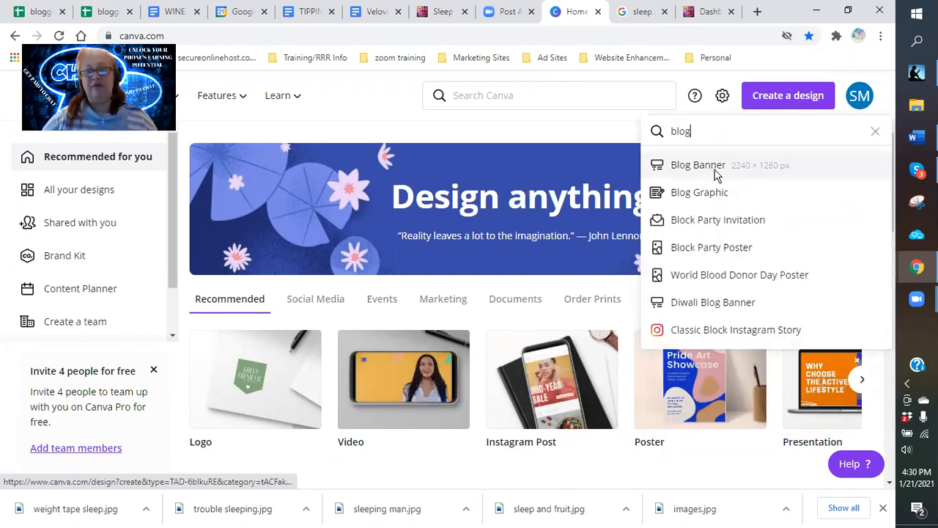
pyautogui.click(716, 171)
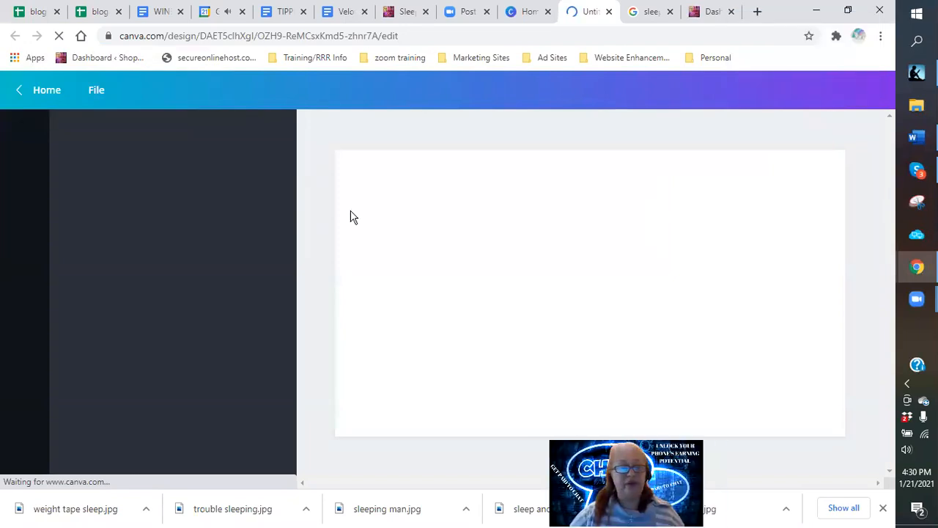
# Start a media upload from the device and browse to the blogging pictures folder in Dropbox.
pyautogui.click(24, 199)
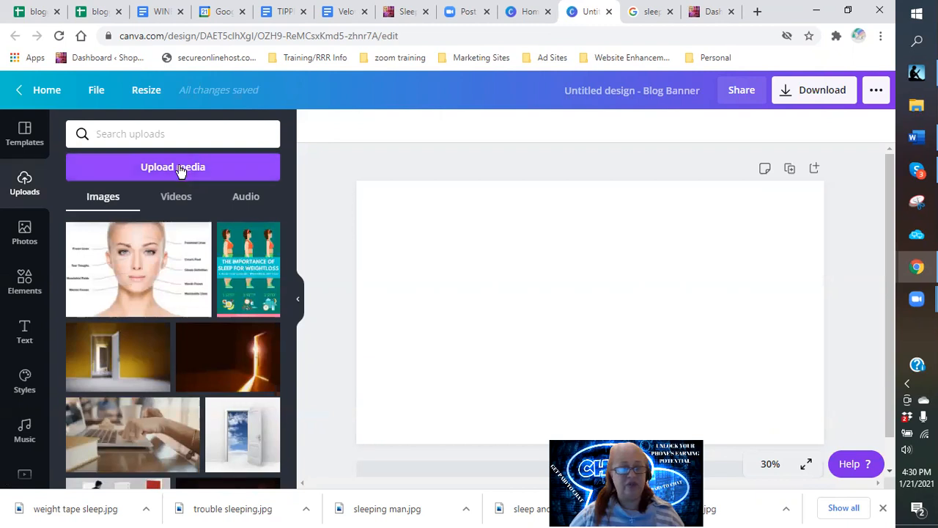
pyautogui.click(181, 168)
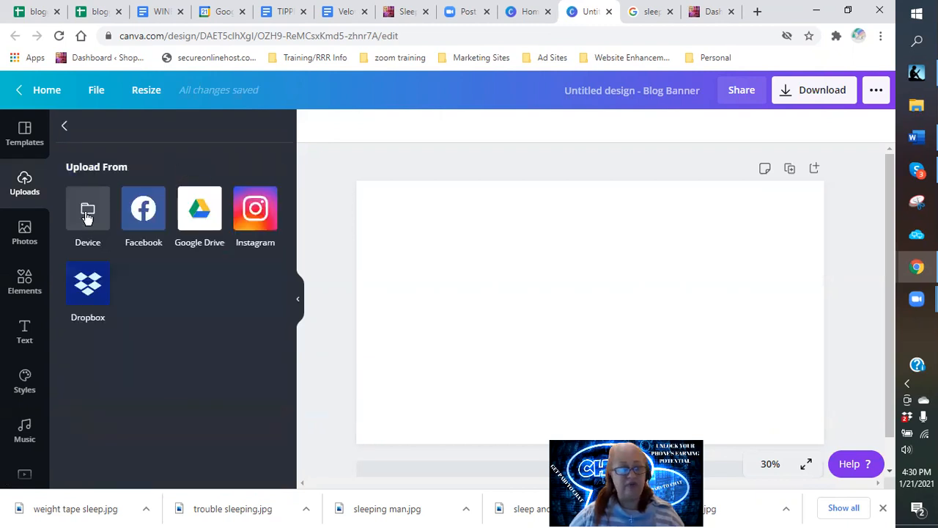
pyautogui.click(87, 214)
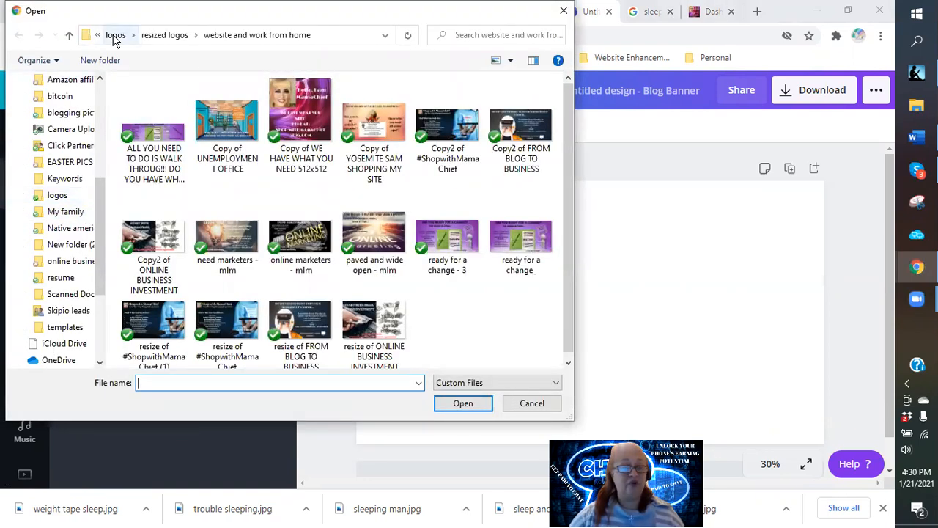
pyautogui.click(114, 36)
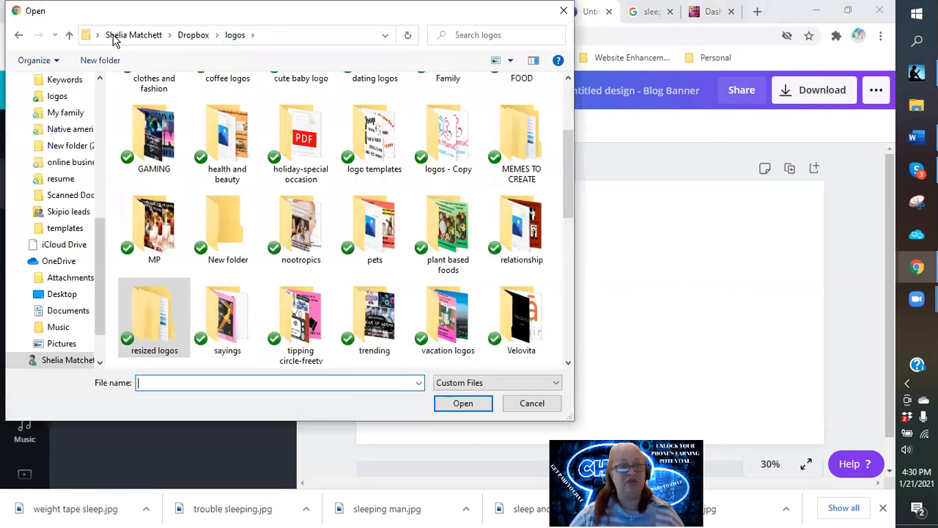
pyautogui.scroll(1, 75, 176)
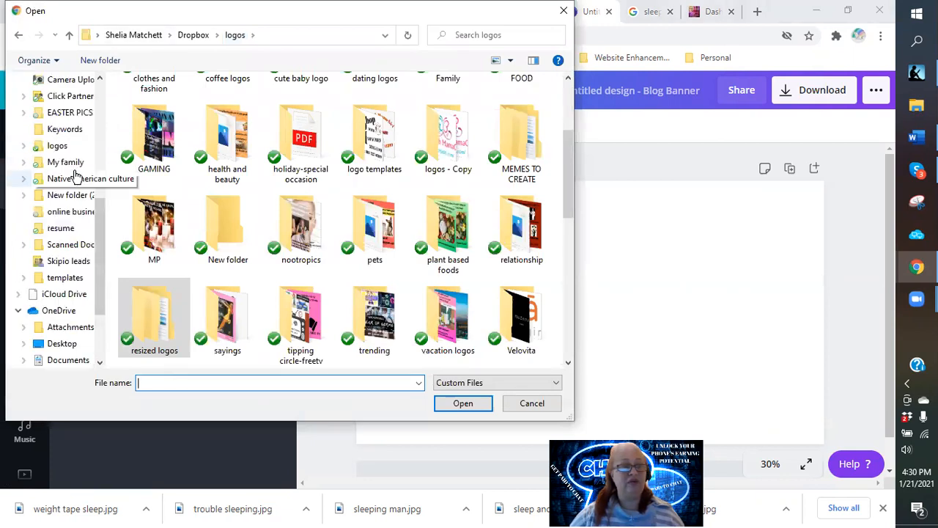
pyautogui.scroll(2, 74, 176)
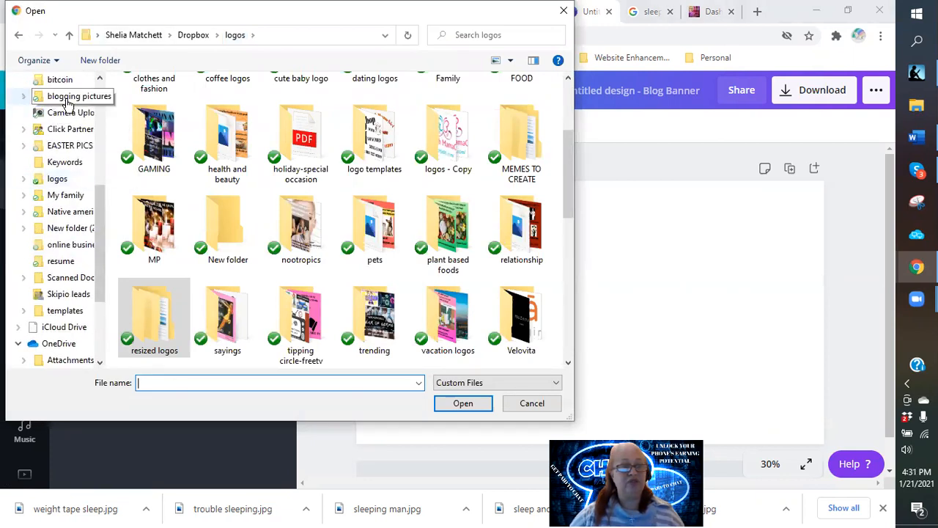
pyautogui.click(66, 103)
# Upload the picture named images from the sleep and weight loss folder inside the velovita folder.
pyautogui.scroll(-5, 447, 220)
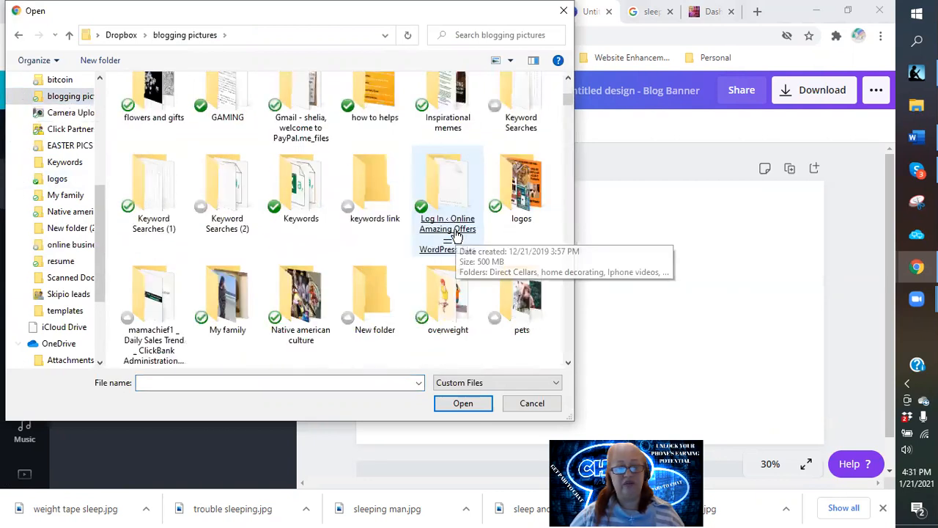
pyautogui.scroll(-5, 456, 235)
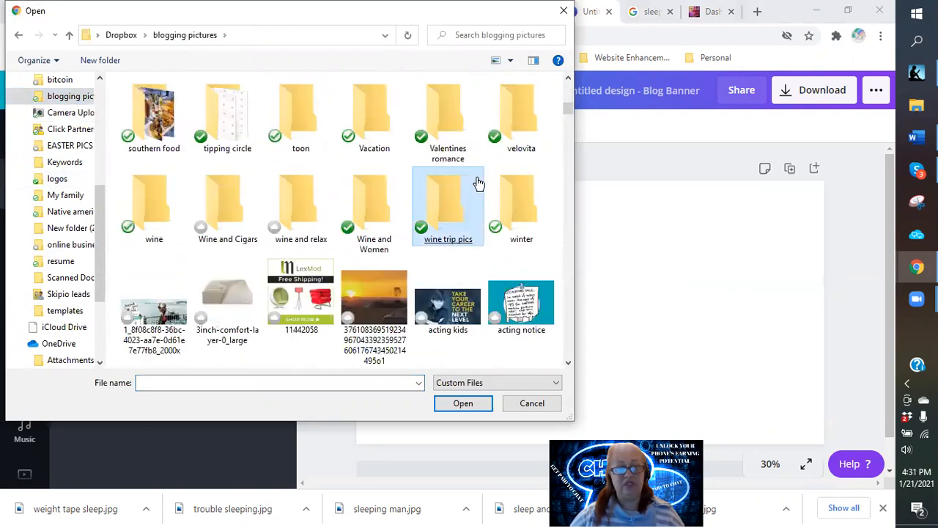
pyautogui.doubleClick(519, 110)
pyautogui.click(520, 121)
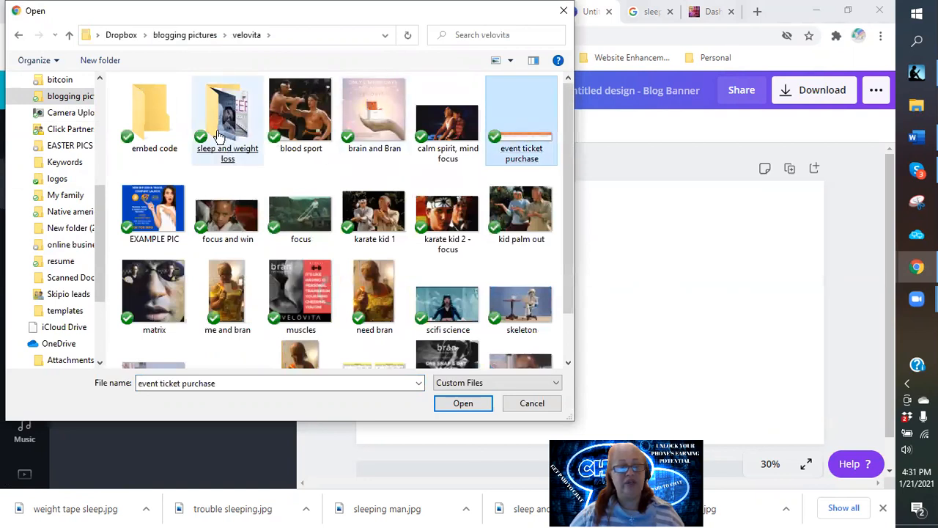
pyautogui.click(223, 133)
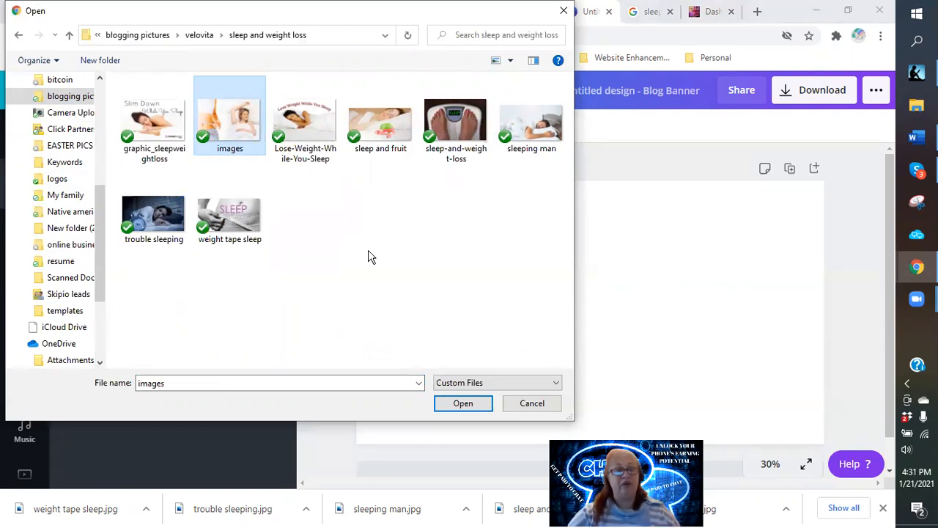
pyautogui.doubleClick(238, 126)
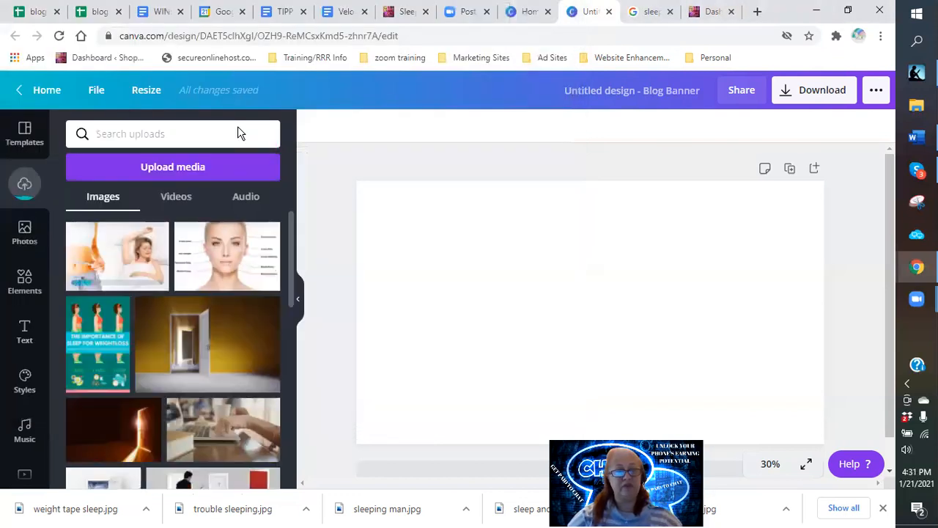
# Place the uploaded tape-measure and sleeping-woman picture on the blank banner and enlarge it to nearly the banner's full height.
pyautogui.click(120, 256)
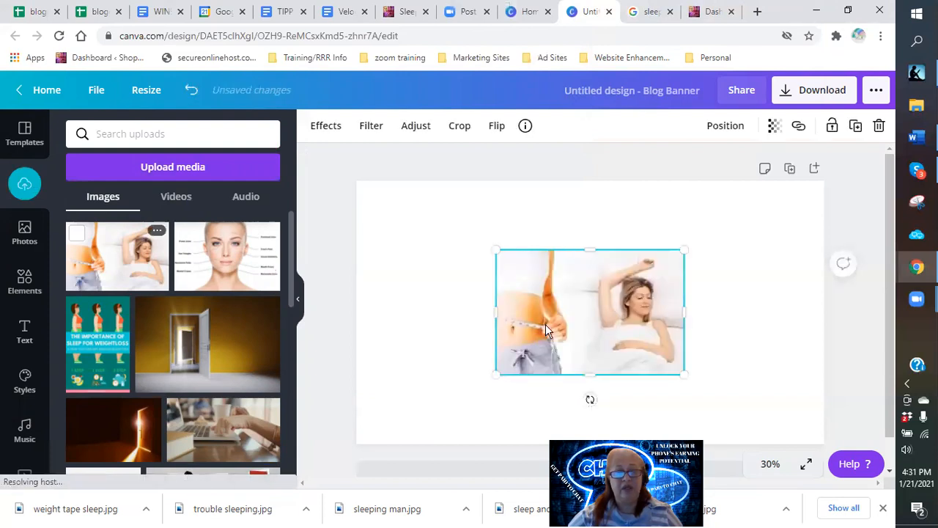
pyautogui.moveTo(684, 373); pyautogui.dragTo(741, 411)
pyautogui.moveTo(573, 318); pyautogui.dragTo(596, 319)
pyautogui.moveTo(460, 393); pyautogui.dragTo(409, 427)
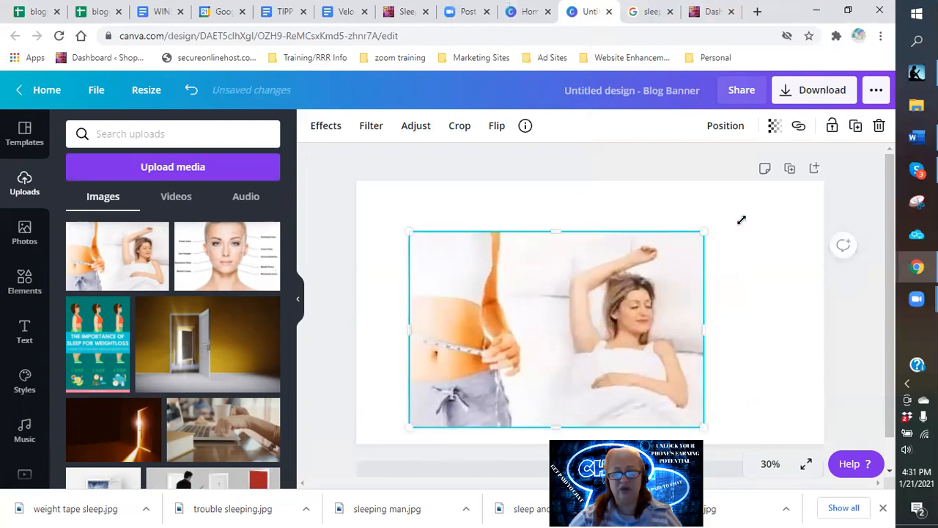
pyautogui.moveTo(741, 220); pyautogui.dragTo(760, 210)
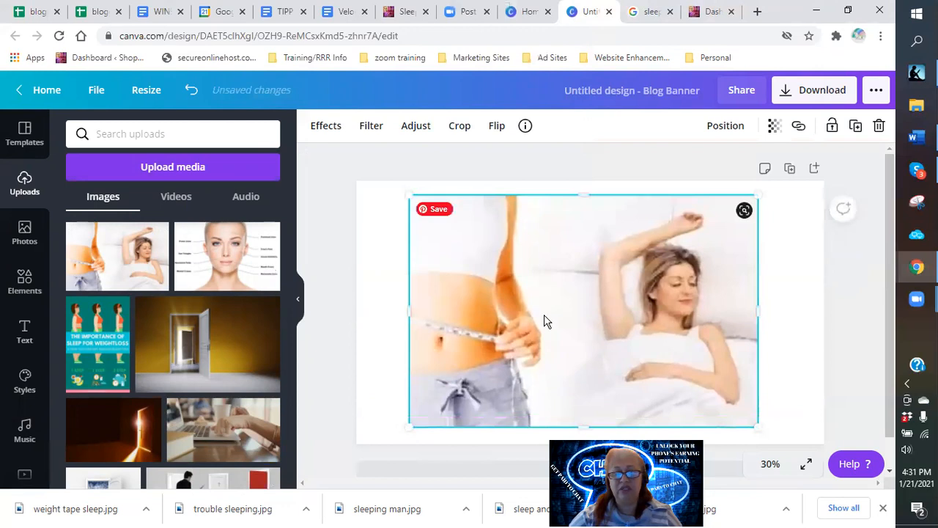
# Enlarge the tape-measure and sleeping-woman picture on the banner and flip it horizontally.
pyautogui.moveTo(544, 315); pyautogui.dragTo(541, 317)
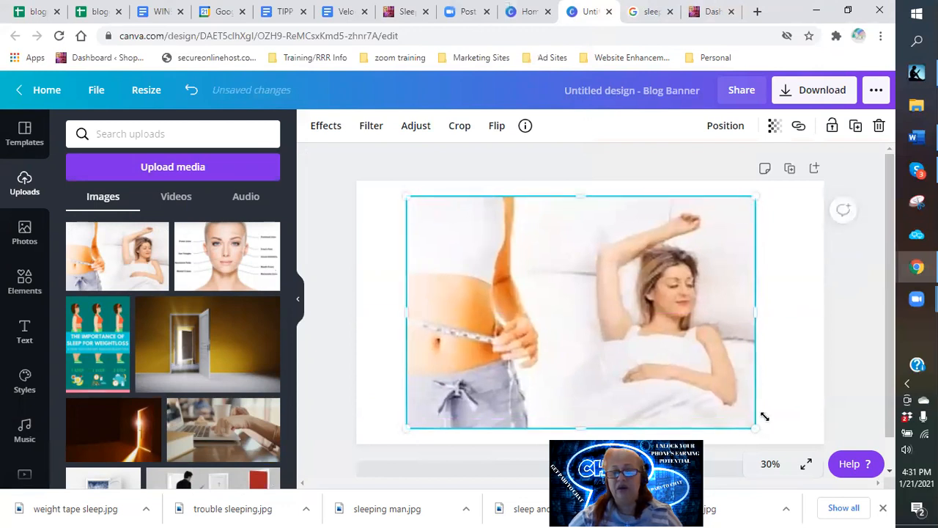
pyautogui.moveTo(754, 428); pyautogui.dragTo(794, 453)
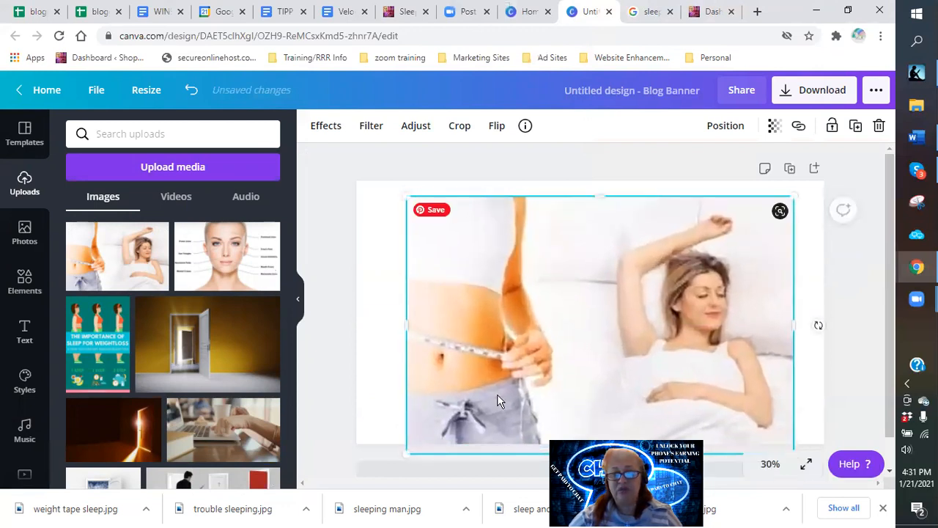
pyautogui.click(497, 129)
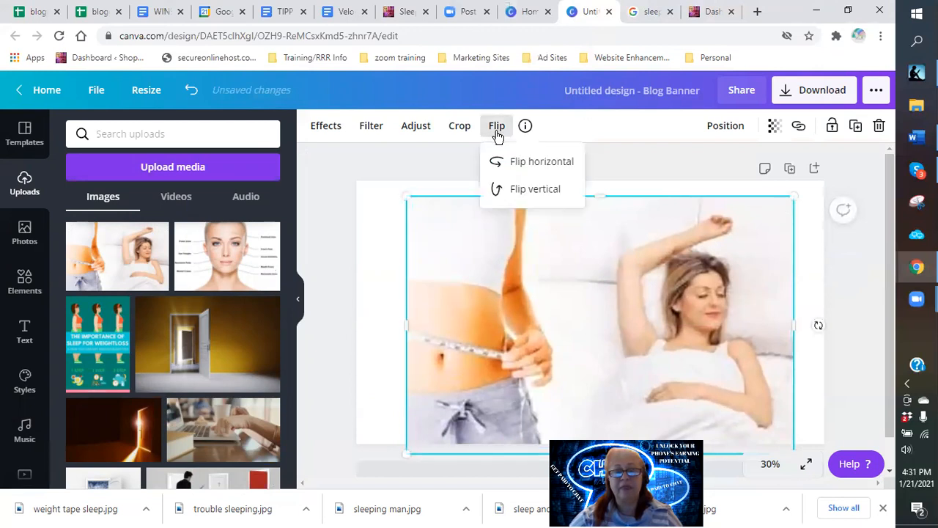
pyautogui.click(517, 160)
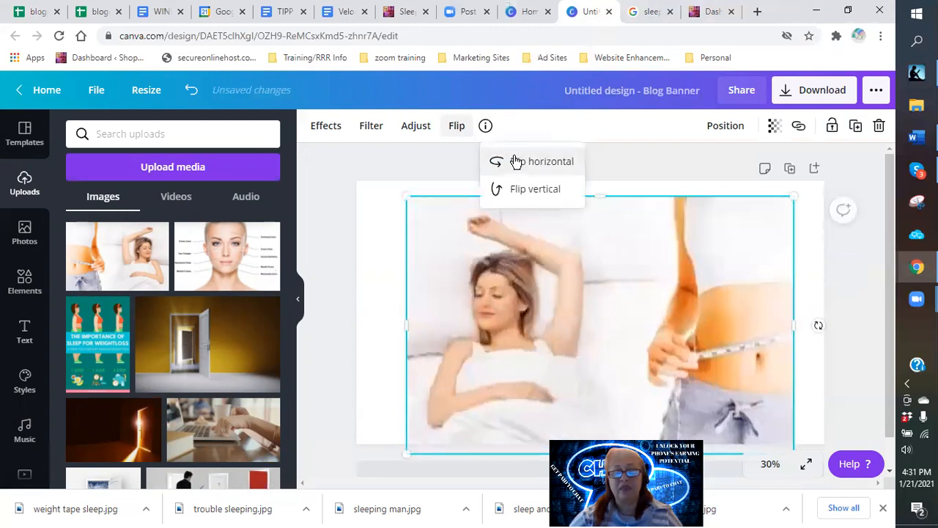
# Stretch the flipped picture until it spans the banner's full width and reaches its upper edge.
pyautogui.click(553, 298)
pyautogui.moveTo(409, 454); pyautogui.dragTo(367, 469)
pyautogui.moveTo(808, 197); pyautogui.dragTo(817, 184)
pyautogui.moveTo(818, 331); pyautogui.dragTo(824, 330)
pyautogui.moveTo(352, 333); pyautogui.dragTo(346, 333)
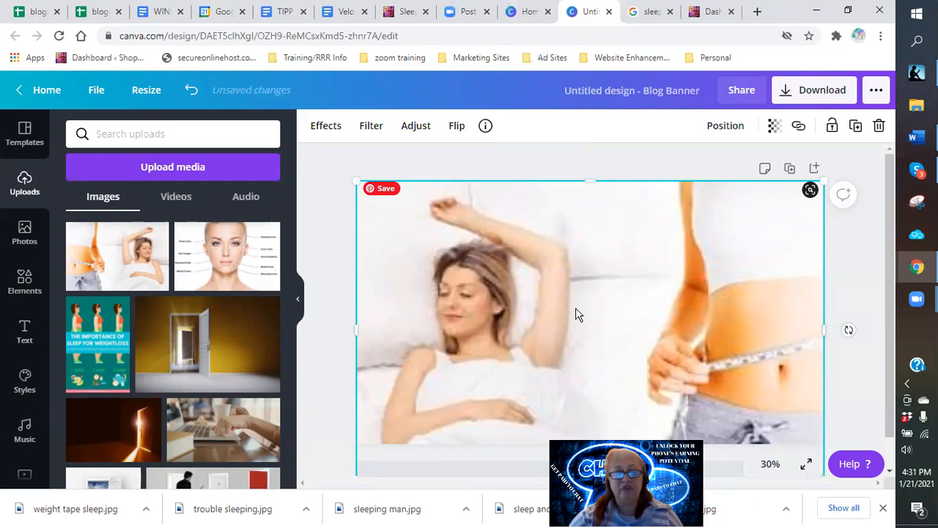
# Resize the design to the Facebook Cover format, 1640 × 924 px, and crop the picture's lower edge to the page.
pyautogui.click(145, 91)
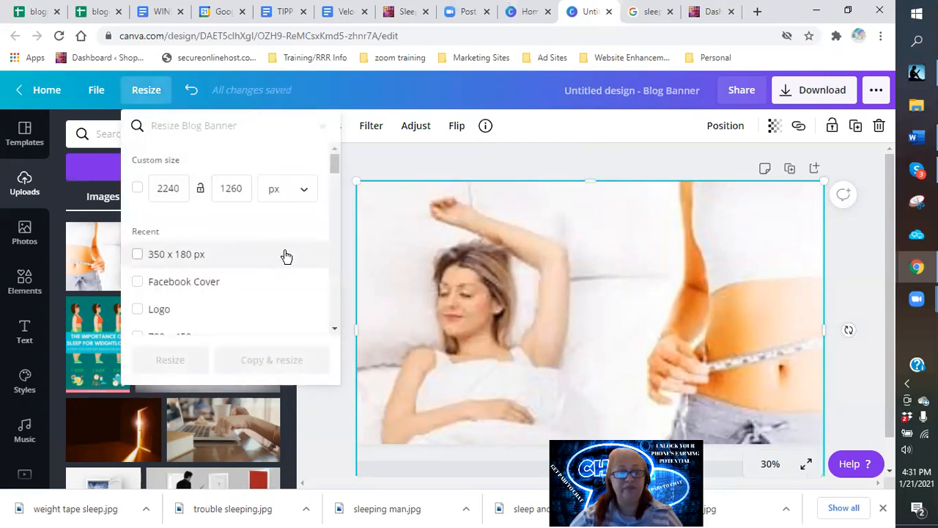
pyautogui.scroll(-1, 237, 247)
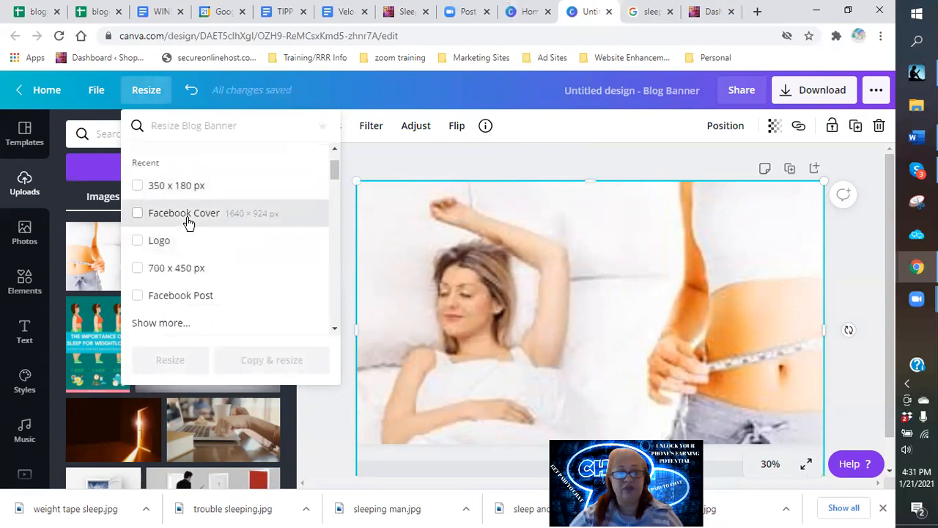
pyautogui.click(187, 215)
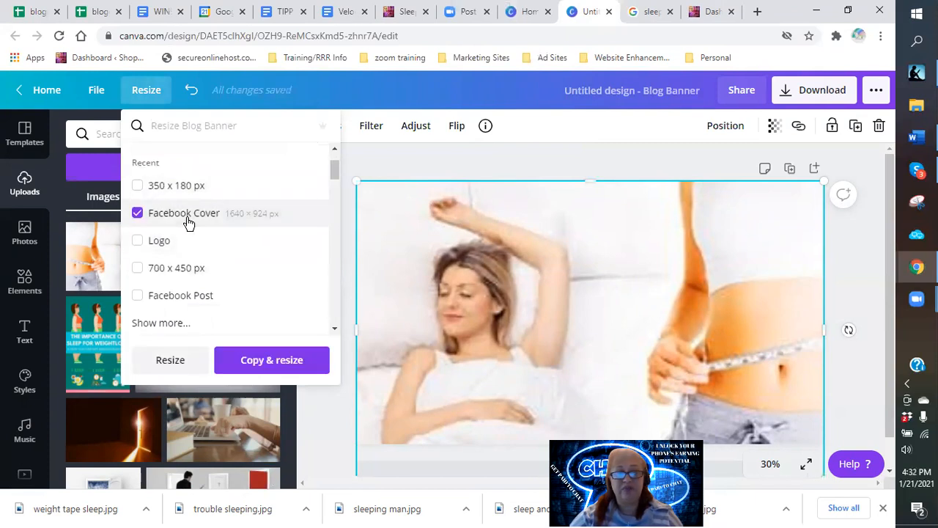
pyautogui.click(170, 362)
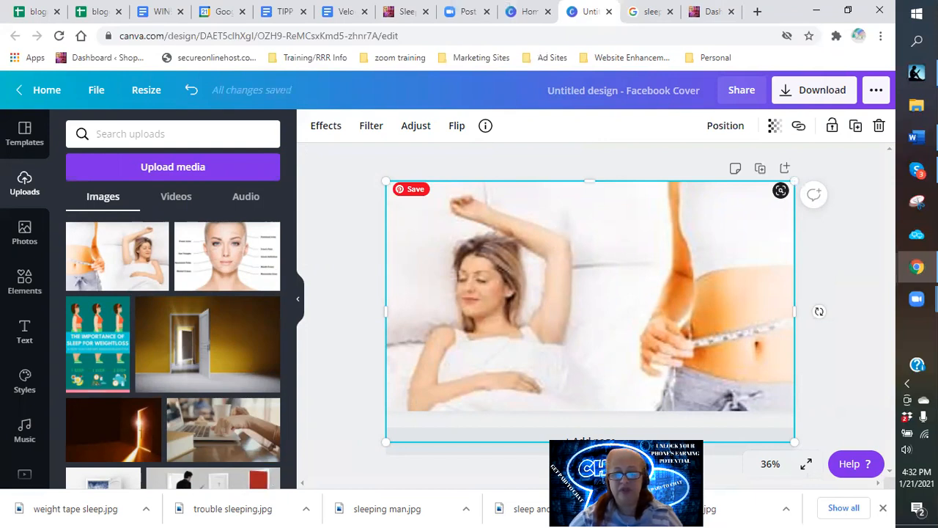
pyautogui.moveTo(592, 440); pyautogui.dragTo(593, 409)
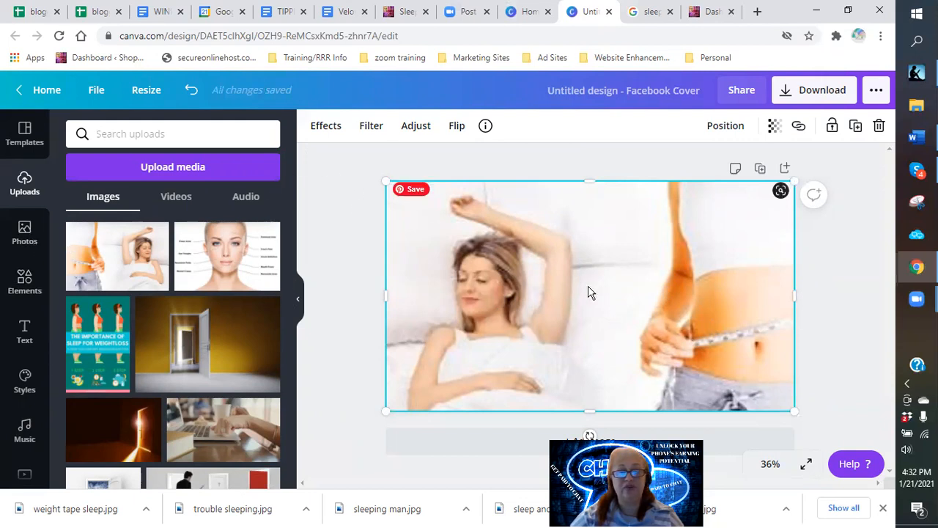
# Add a heading text box over the middle of the picture and widen it.
pyautogui.click(24, 338)
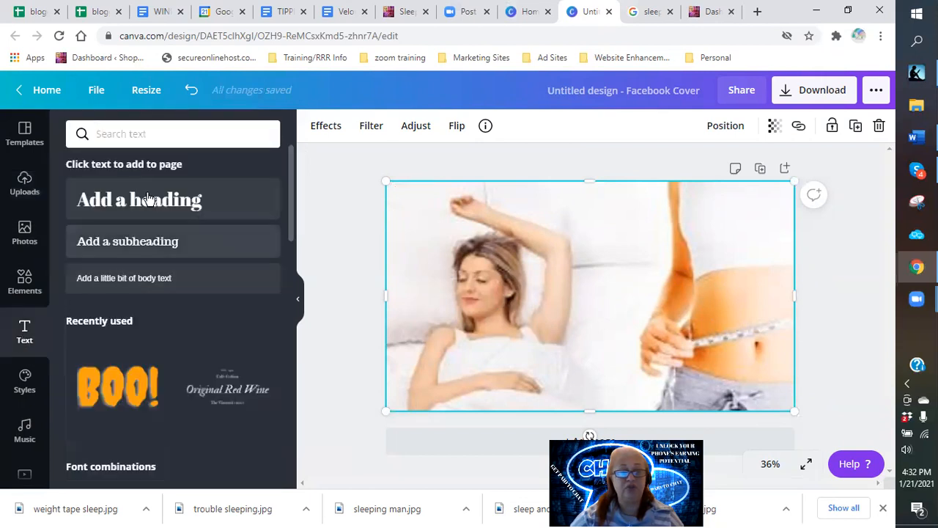
pyautogui.click(145, 201)
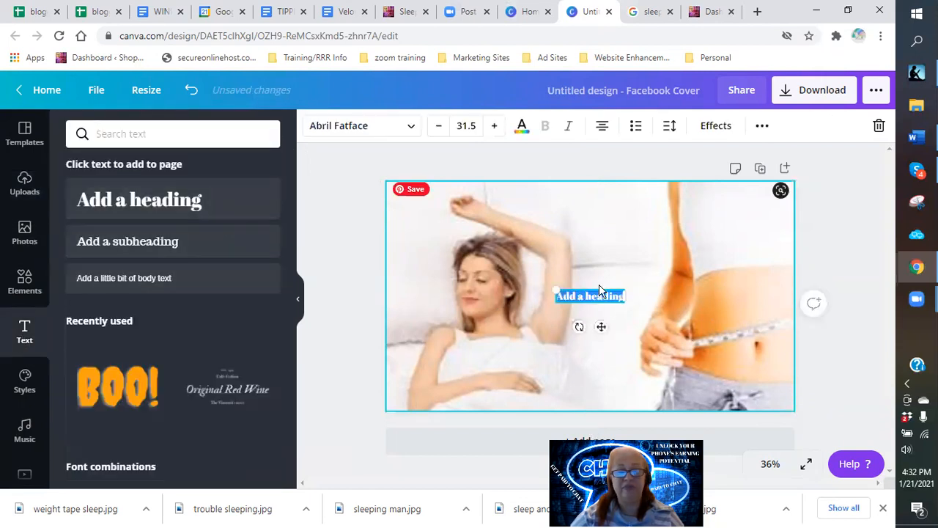
pyautogui.moveTo(626, 296); pyautogui.dragTo(668, 301)
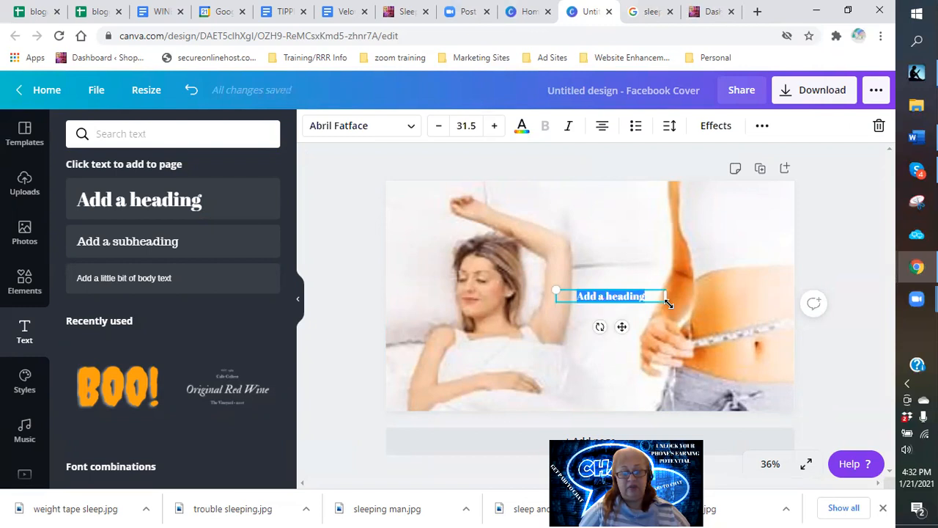
pyautogui.write('S')
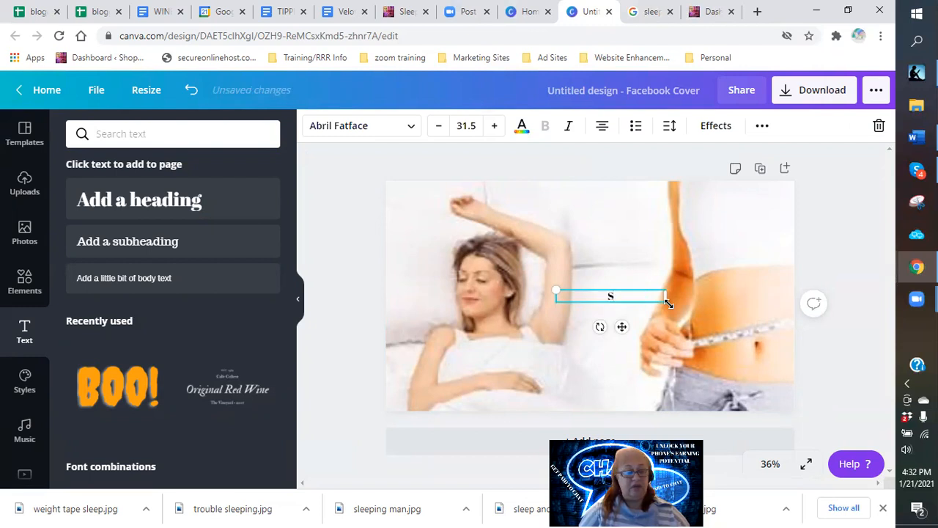
pyautogui.write('LEEP')
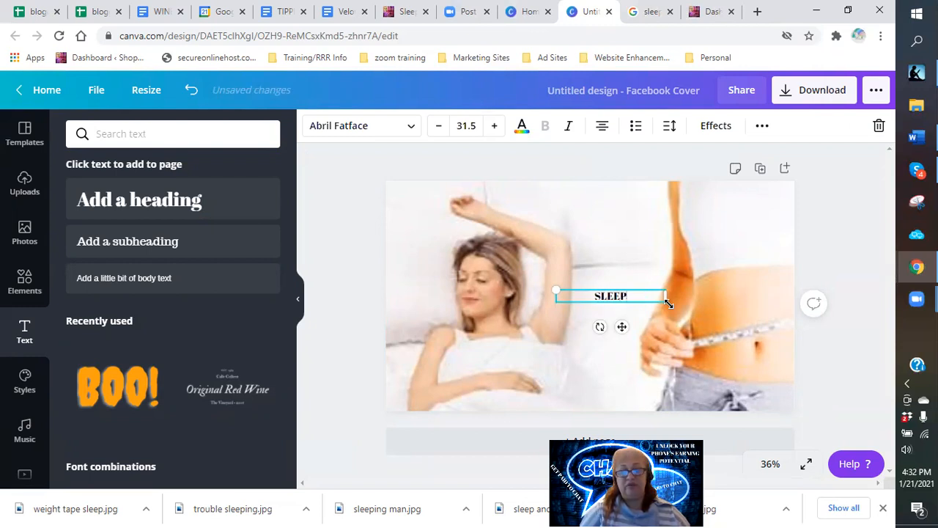
pyautogui.write(' AND WEIGHT LOSS')
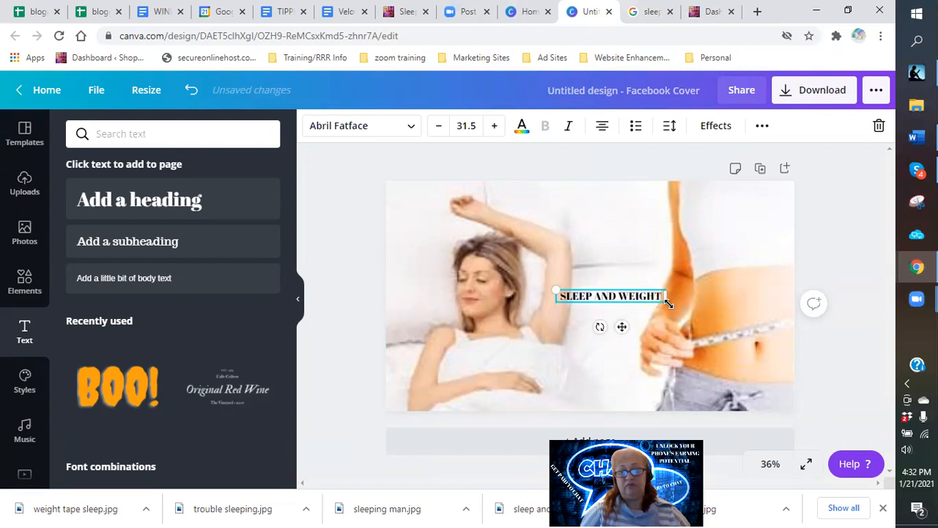
pyautogui.press('BackSpace')
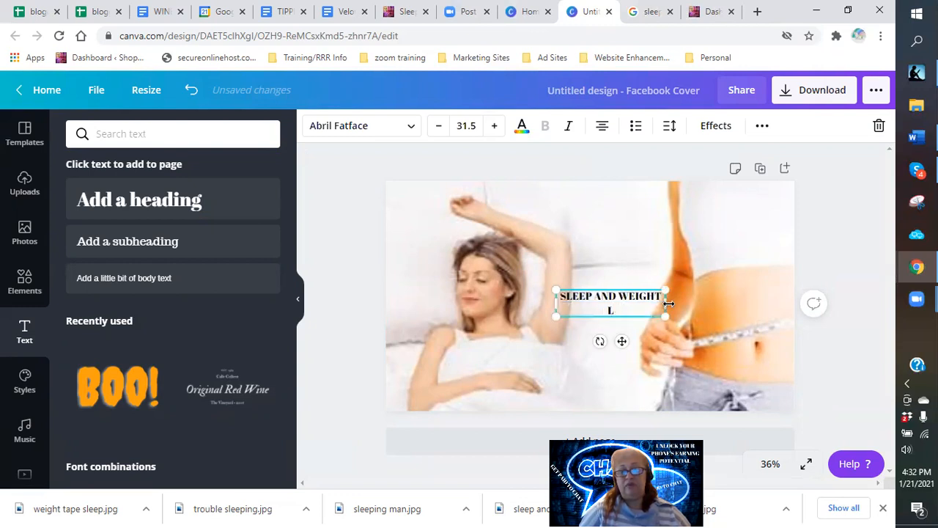
pyautogui.press('BackSpace')
pyautogui.press('BackSpace')
pyautogui.press('BackSpace')
pyautogui.press('BackSpace')
pyautogui.press('BackSpace')
pyautogui.press('BackSpace')
pyautogui.press('BackSpace')
pyautogui.press('BackSpace')
pyautogui.press('BackSpace')
pyautogui.press('BackSpace')
pyautogui.press('BackSpace')
pyautogui.press('BackSpace')
pyautogui.press('BackSpace')
pyautogui.press('BackSpace')
pyautogui.press('BackSpace')
pyautogui.press('BackSpace')
pyautogui.press('BackSpace')
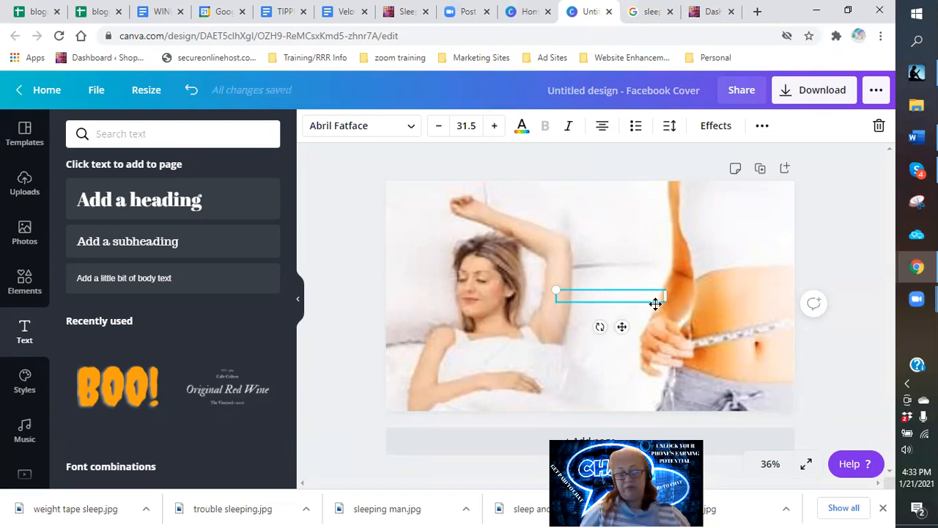
# Set the heading text to "DID YOU KNOW THAT SLEEP EFFECTS WEIGHT LOSS".
pyautogui.write('DID YOU KNOW TH')
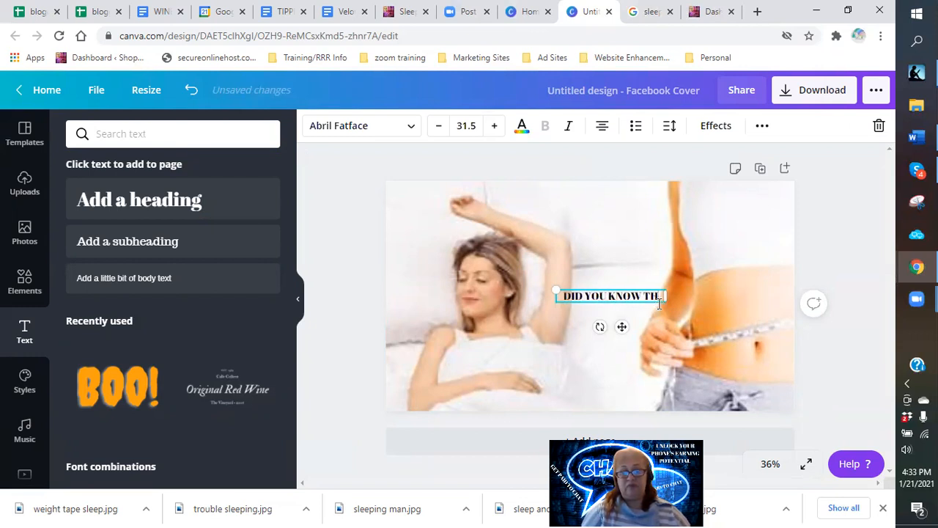
pyautogui.write('AT SLEEP')
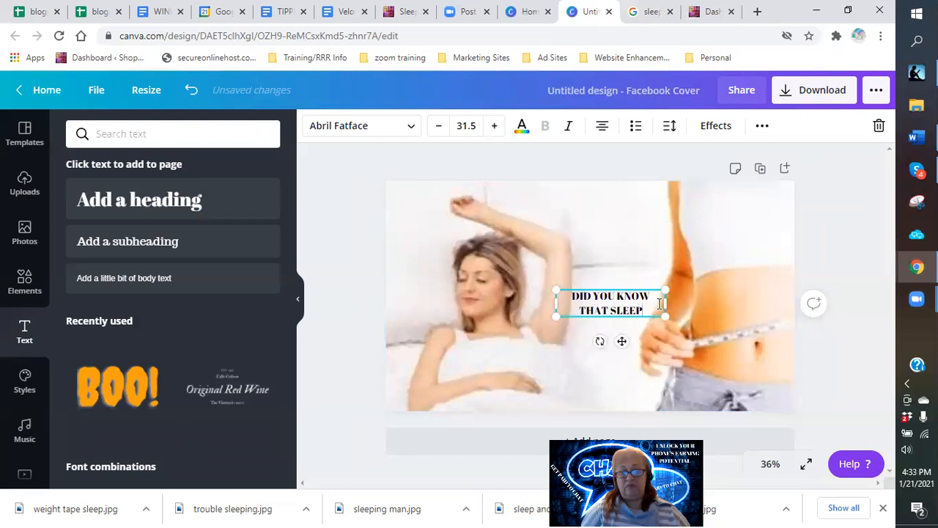
pyautogui.write(' AFFECTS')
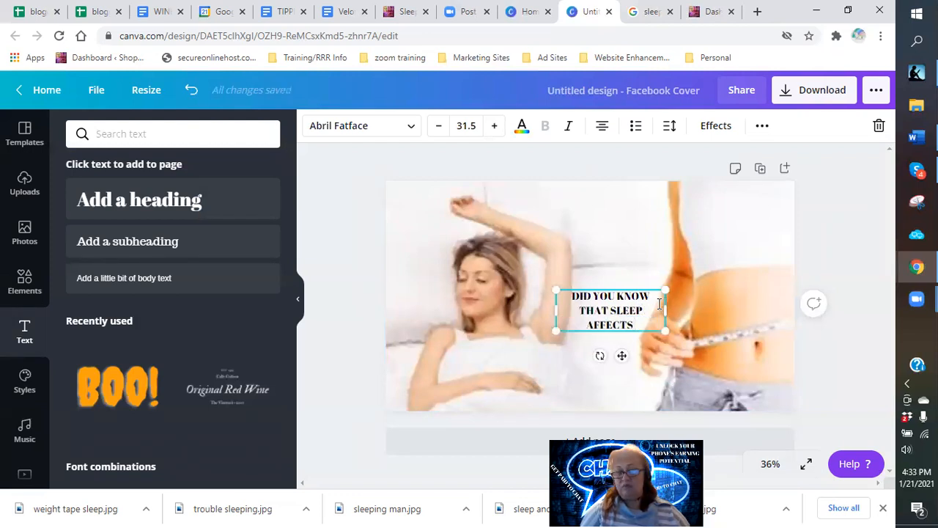
pyautogui.write(' WEIGHT LOSS')
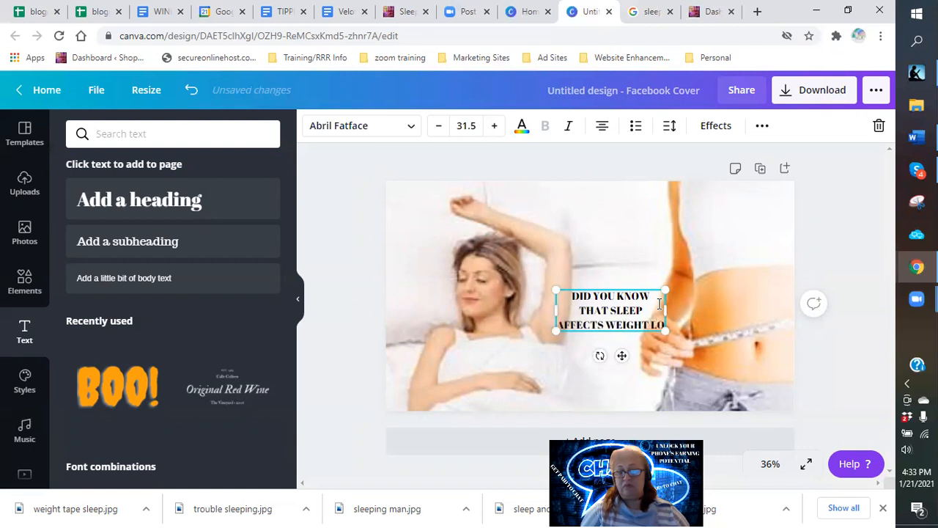
pyautogui.click(576, 327)
pyautogui.press('BackSpace')
pyautogui.write('E')
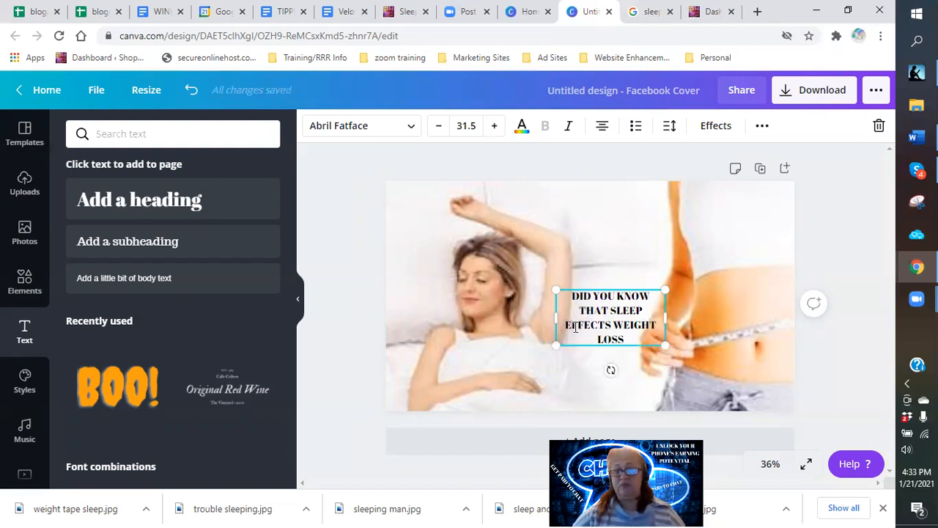
# Widen the heading to two lines, enlarge it to font size 50.6 and centre it along the picture's upper edge.
pyautogui.moveTo(669, 317); pyautogui.dragTo(736, 316)
pyautogui.moveTo(643, 300); pyautogui.dragTo(587, 202)
pyautogui.moveTo(687, 212); pyautogui.dragTo(735, 210)
pyautogui.moveTo(506, 216); pyautogui.dragTo(412, 243)
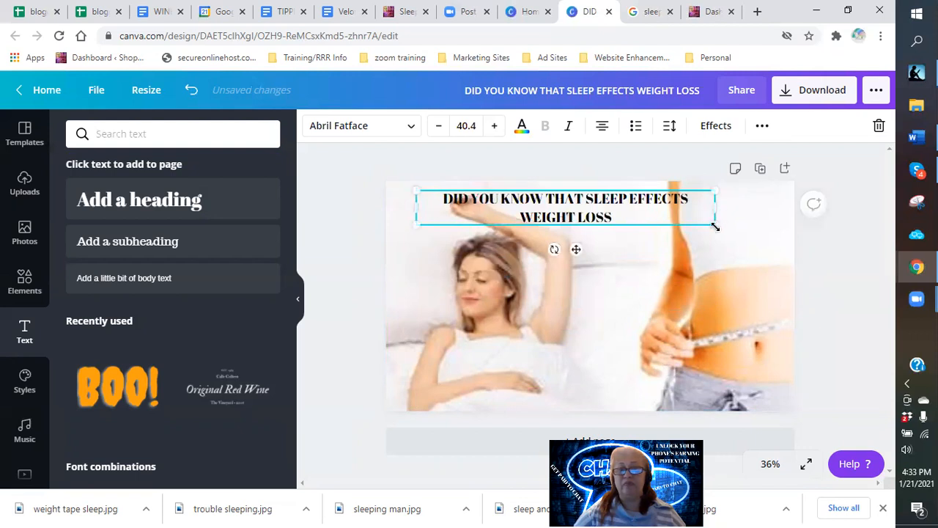
pyautogui.moveTo(755, 231)
pyautogui.mouseDown()
pyautogui.moveTo(791, 239)
pyautogui.moveTo(758, 241)
pyautogui.mouseUp()
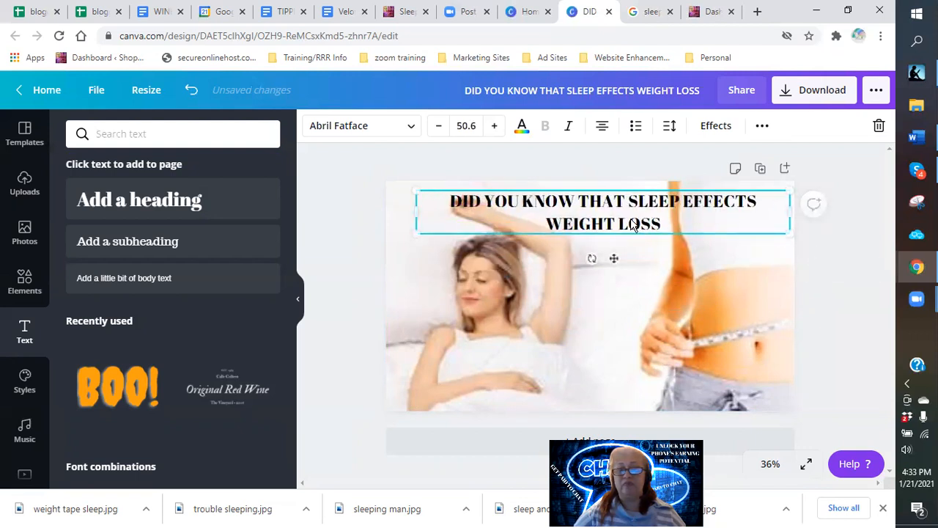
pyautogui.moveTo(619, 212); pyautogui.dragTo(569, 210)
pyautogui.click(609, 268)
pyautogui.click(608, 274)
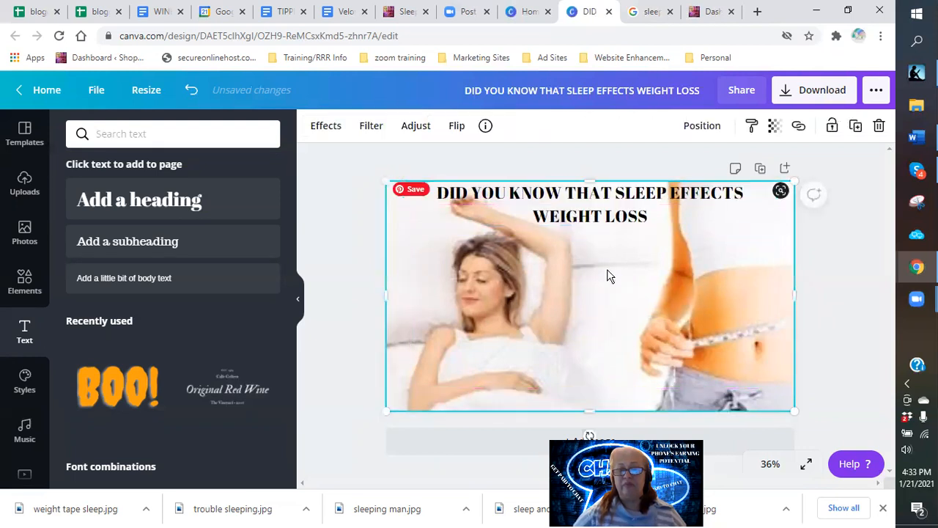
# Add a second heading across the middle of the picture reading "BREAKTHROUGH PRODUCT ALLOWS YOU TO LOSE WEIGHT".
pyautogui.click(194, 201)
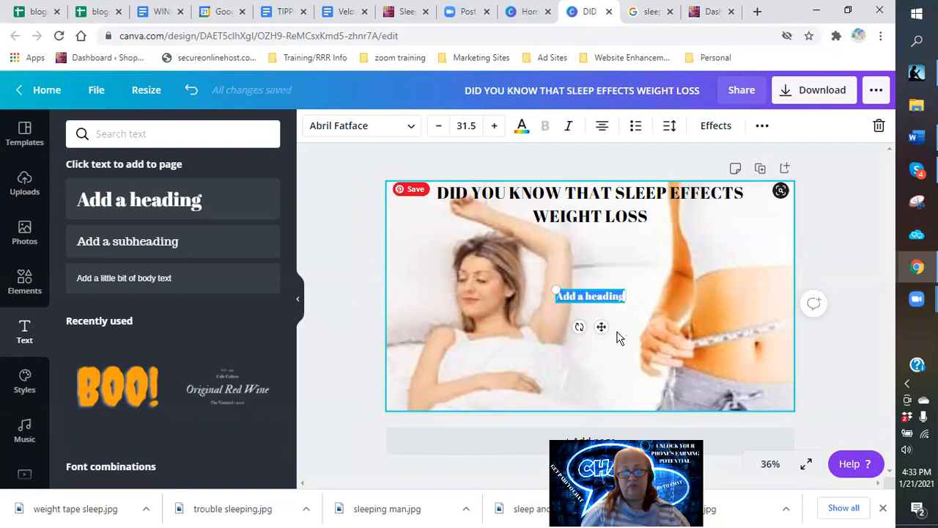
pyautogui.write('BREA')
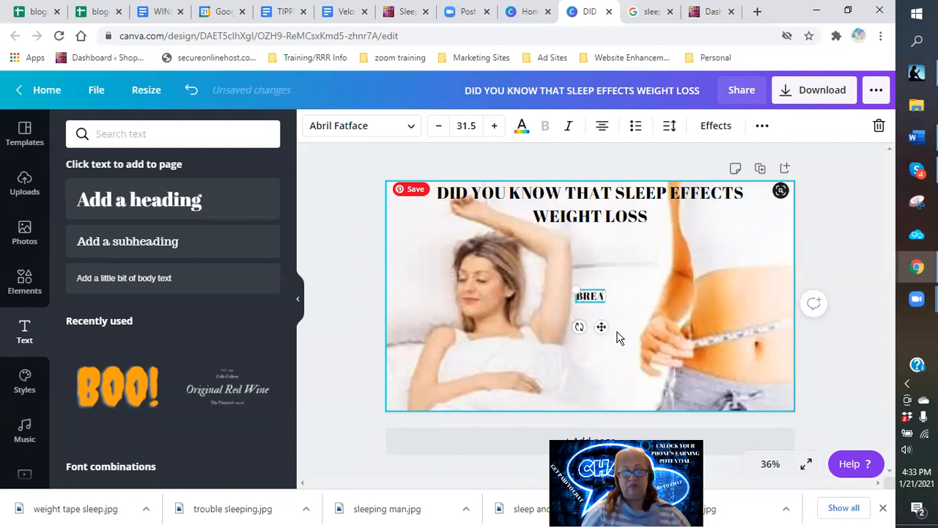
pyautogui.write('KTHROUGH PR')
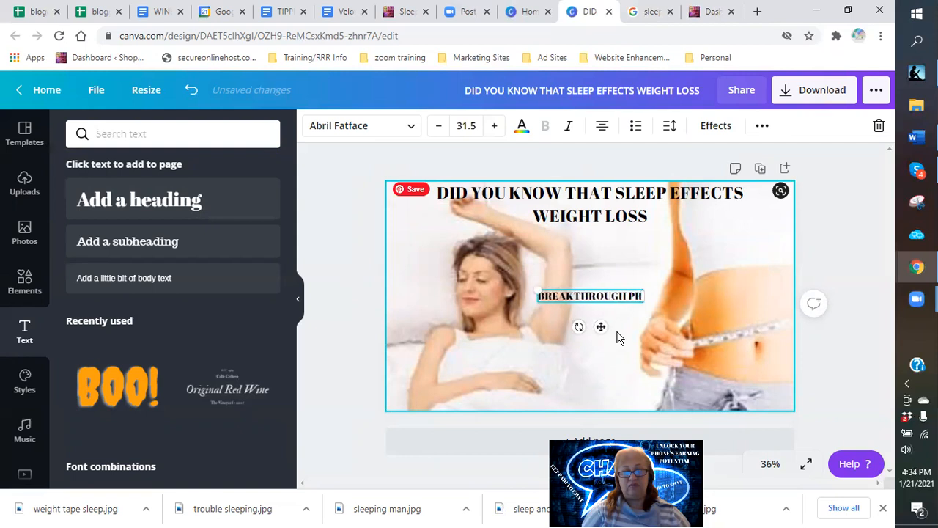
pyautogui.write('ODUCT')
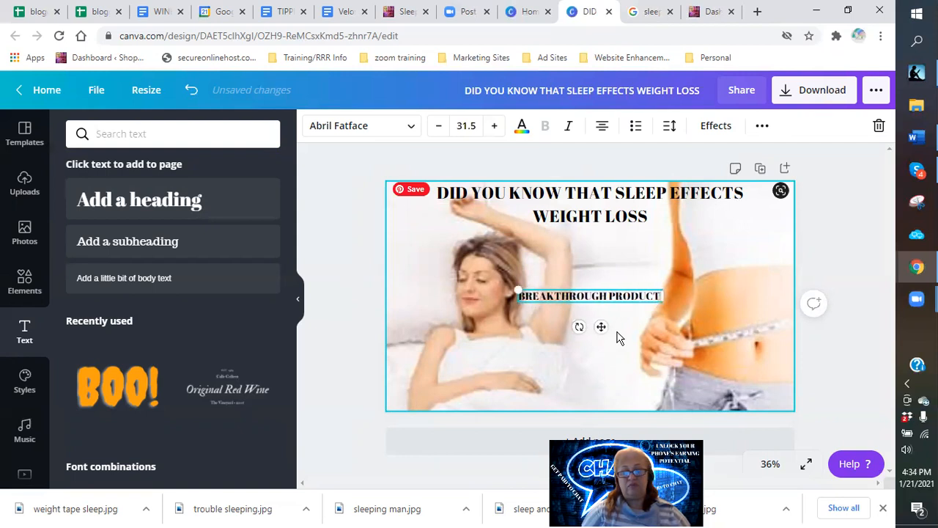
pyautogui.write(' A')
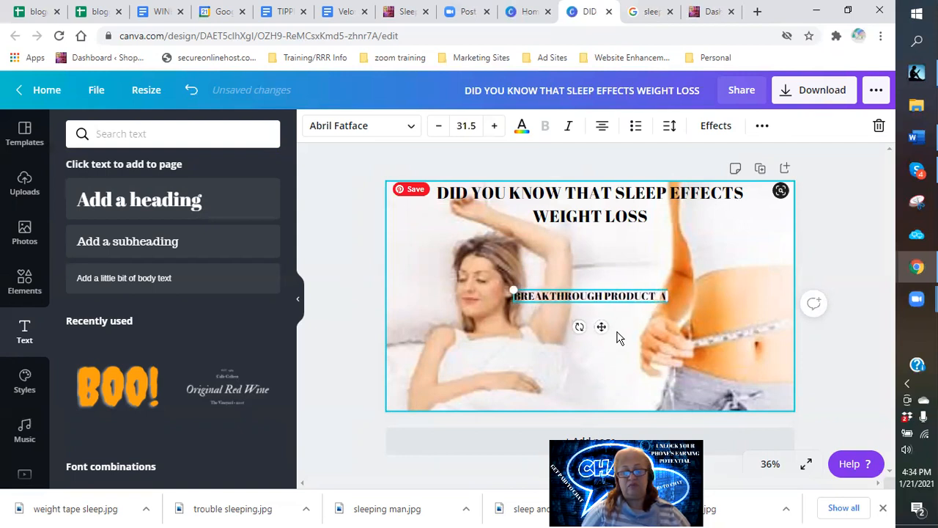
pyautogui.write('LLOWS UOU TO LOSE')
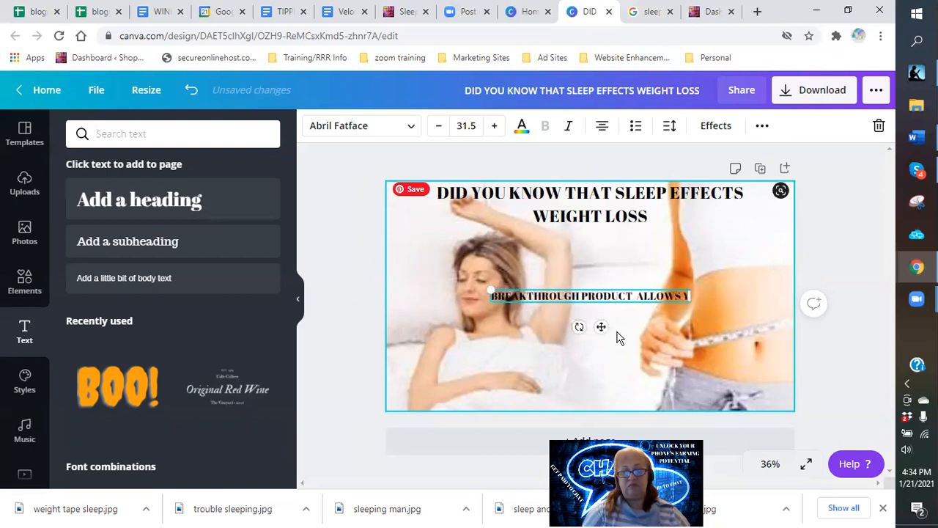
pyautogui.write(' WI')
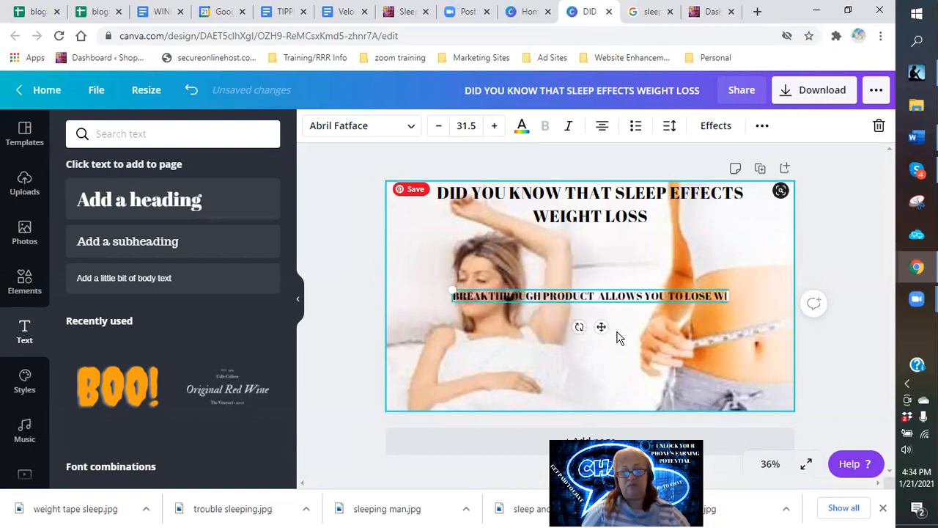
pyautogui.press('BackSpace')
pyautogui.write('EIGHT')
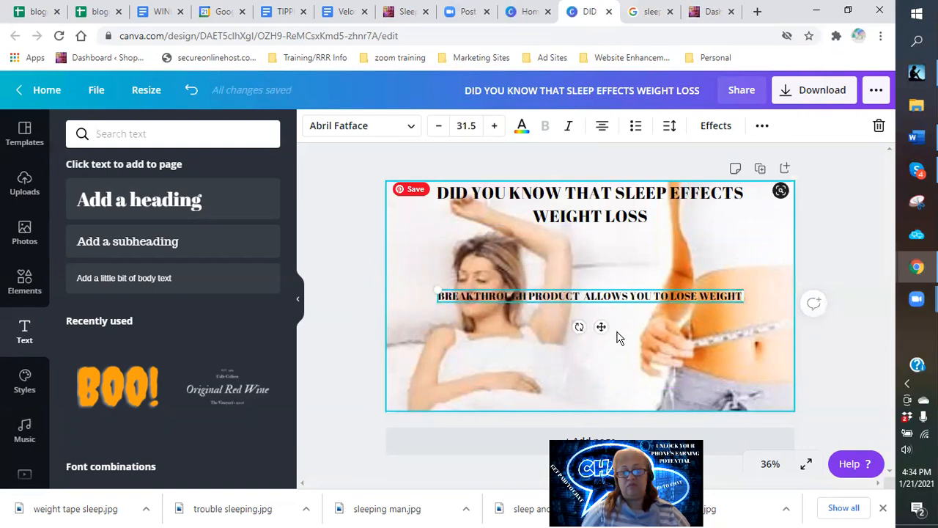
# Change the second heading's text to "BREAKTHROUGH PRODUCT ALLOWS YOU TO SLEEP BETTER AND LOSE WEIGHT".
pyautogui.press('BackSpace')
pyautogui.press('BackSpace')
pyautogui.press('BackSpace')
pyautogui.press('BackSpace')
pyautogui.press('BackSpace')
pyautogui.press('BackSpace')
pyautogui.press('BackSpace')
pyautogui.press('BackSpace')
pyautogui.press('BackSpace')
pyautogui.press('BackSpace')
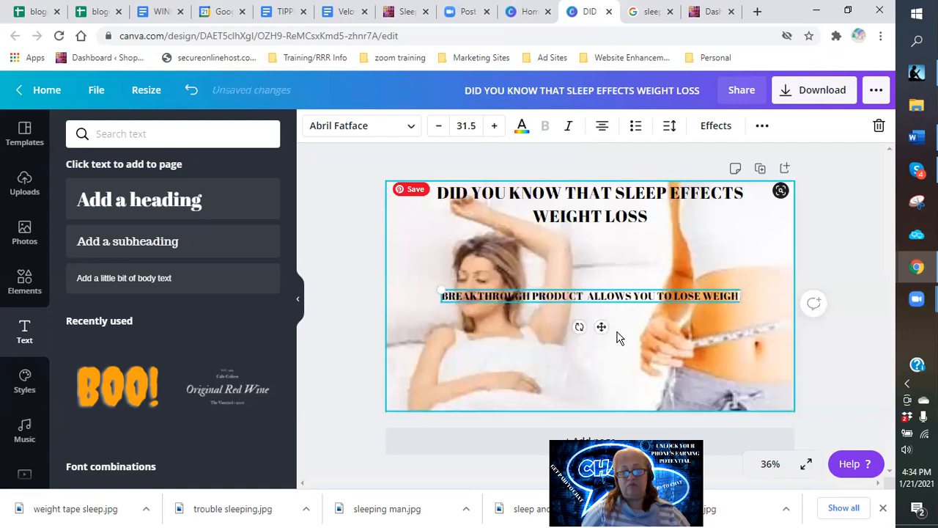
pyautogui.press('BackSpace')
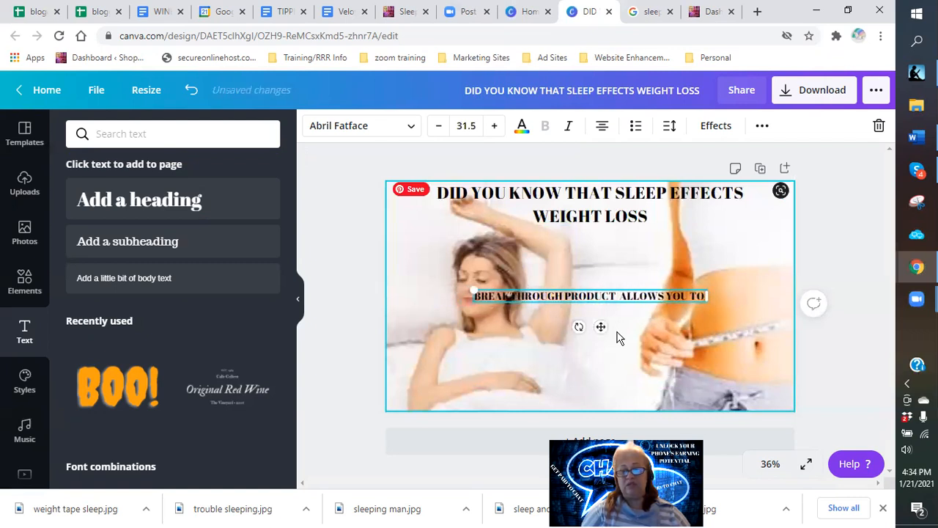
pyautogui.write('SLEEP A')
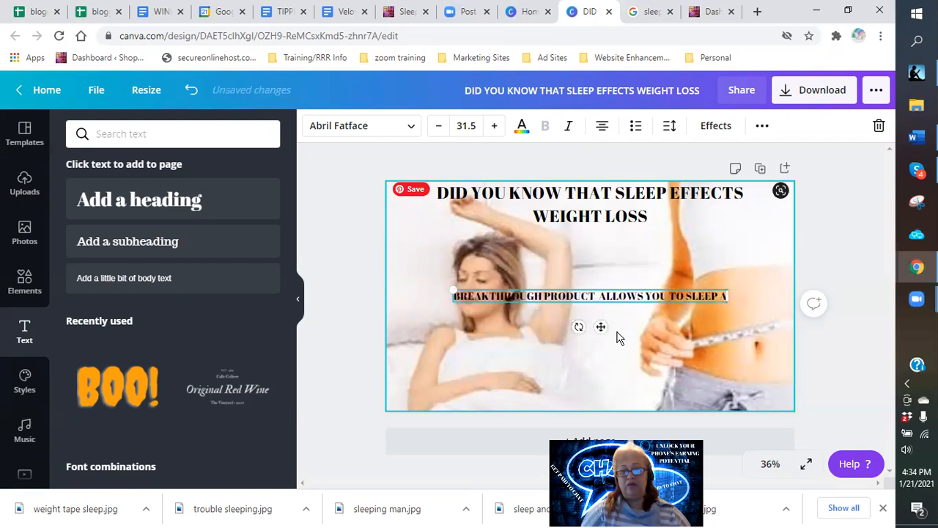
pyautogui.press('BackSpace')
pyautogui.write('BETTER')
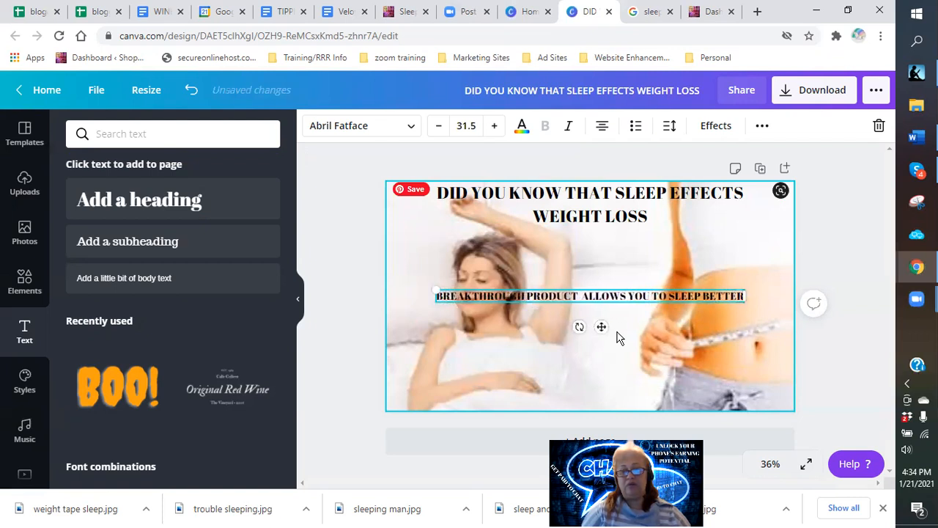
pyautogui.write(' AND LOSE WIEGHT')
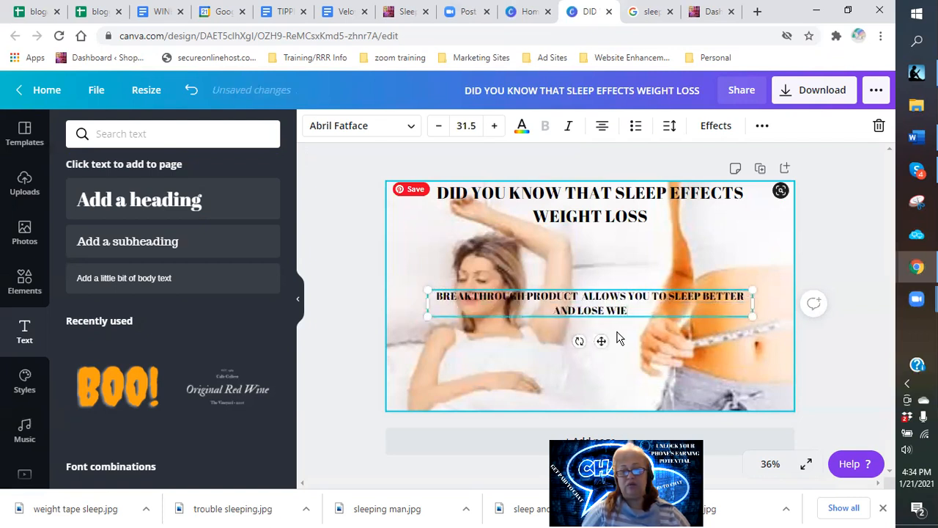
pyautogui.press('BackSpace')
pyautogui.press('BackSpace')
pyautogui.press('BackSpace')
pyautogui.press('BackSpace')
pyautogui.press('BackSpace')
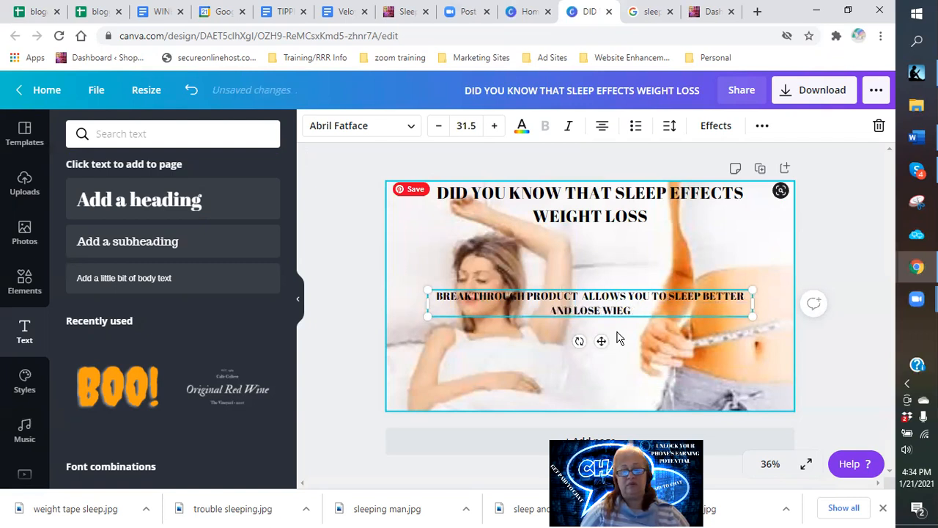
pyautogui.write('EIGHT')
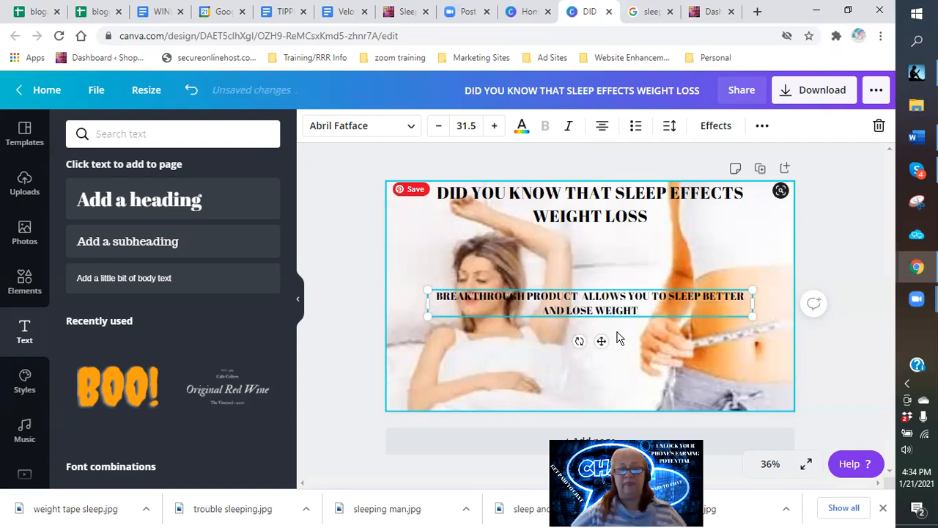
pyautogui.click(632, 330)
pyautogui.click(649, 309)
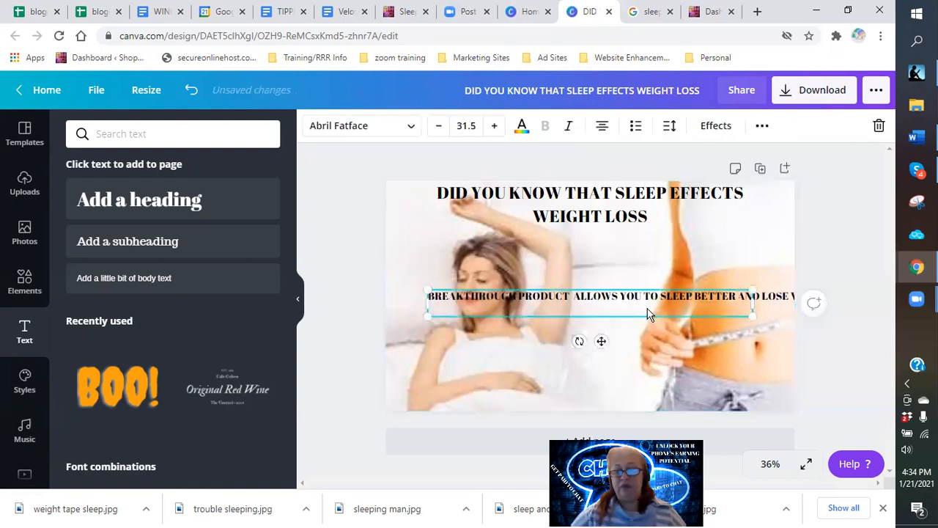
# Narrow the second heading to three lines, enlarge it to font size 34.2 and move it to the picture's lower left.
pyautogui.moveTo(753, 307); pyautogui.dragTo(638, 357)
pyautogui.click(638, 358)
pyautogui.moveTo(596, 321); pyautogui.dragTo(608, 379)
pyautogui.click(647, 378)
# Enlarge the "DID YOU KNOW" heading to font size 55.2 so its box spans the picture's full width.
pyautogui.click(639, 209)
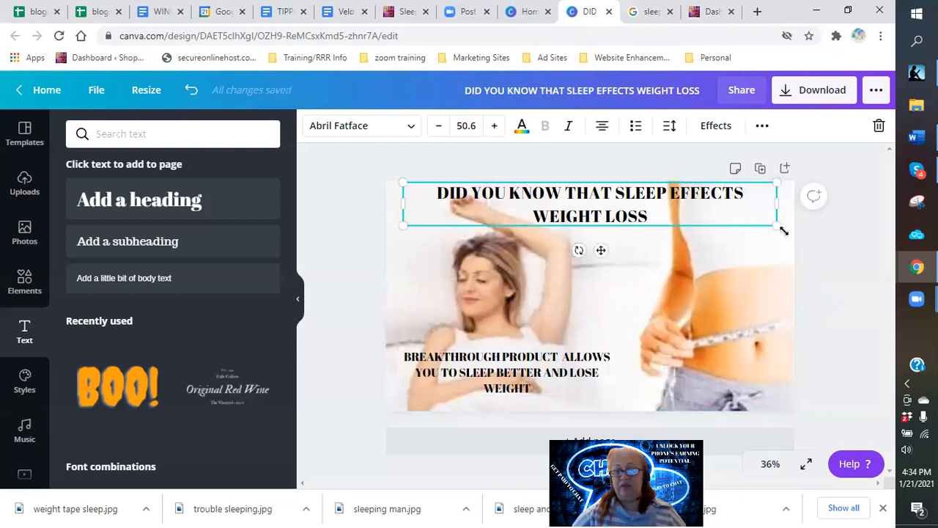
pyautogui.moveTo(783, 231); pyautogui.dragTo(793, 237)
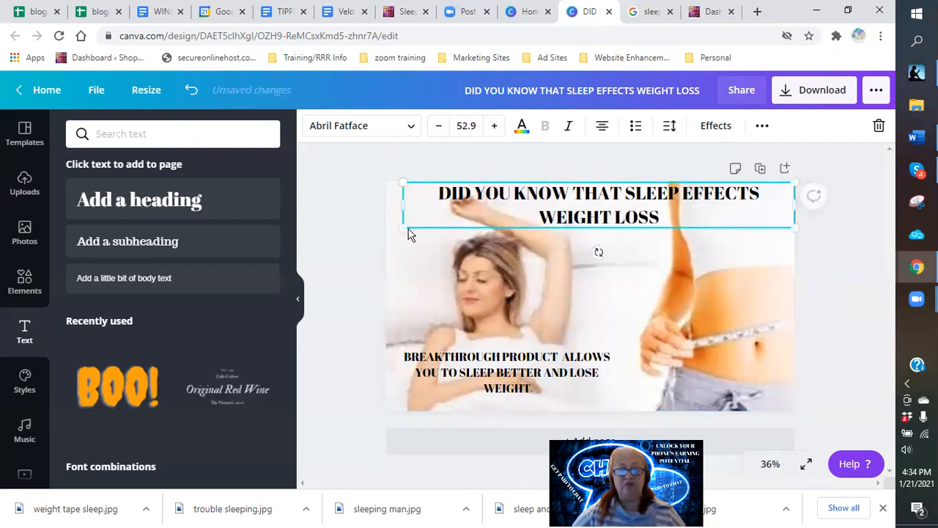
pyautogui.moveTo(397, 231); pyautogui.dragTo(381, 237)
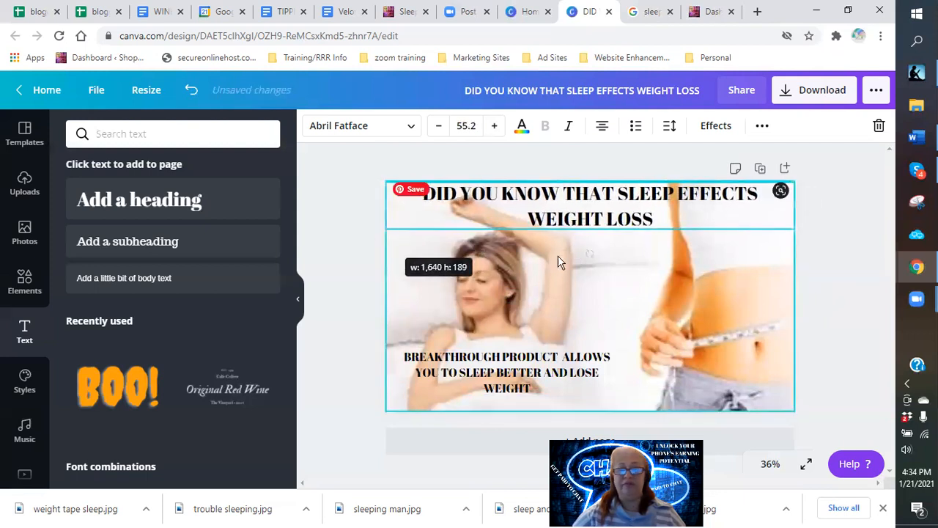
pyautogui.click(630, 275)
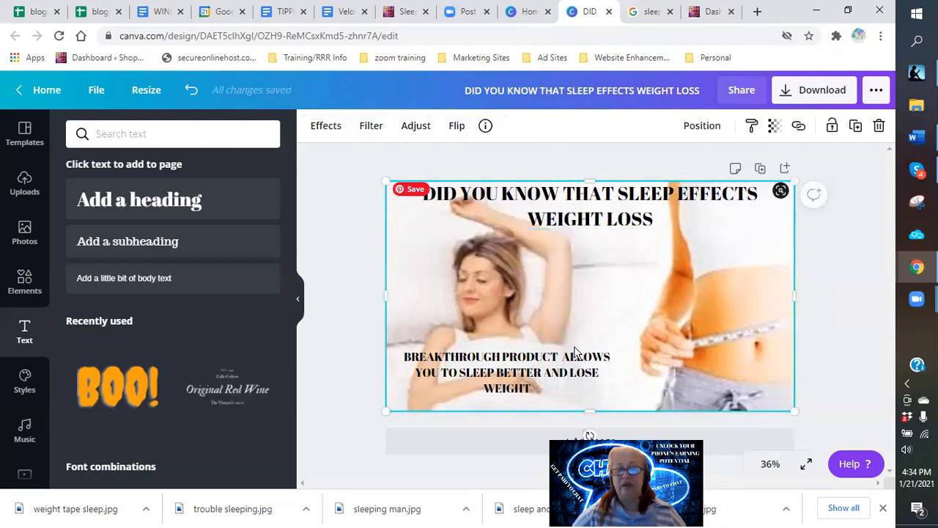
# Shift the breakthrough product caption slightly up and towards the picture's left edge.
pyautogui.click(566, 365)
pyautogui.moveTo(566, 365); pyautogui.dragTo(552, 361)
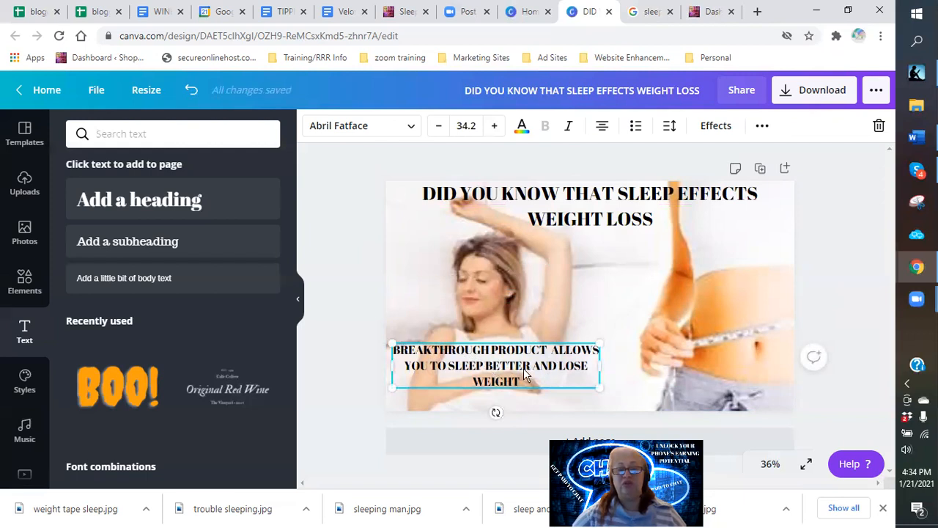
pyautogui.click(667, 395)
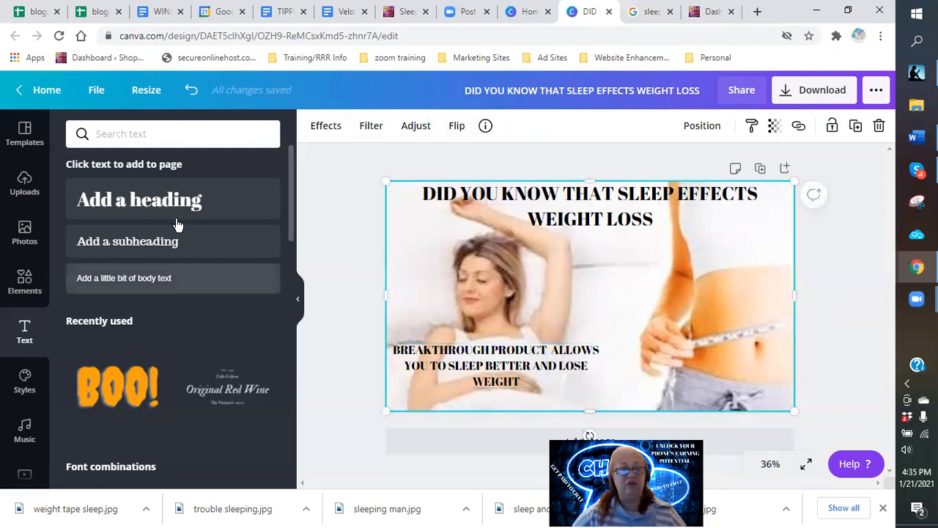
# Switch to the Velovita document and copy the address "5e95.com/sleep-and-your-body/" without its http prefix.
pyautogui.click(343, 24)
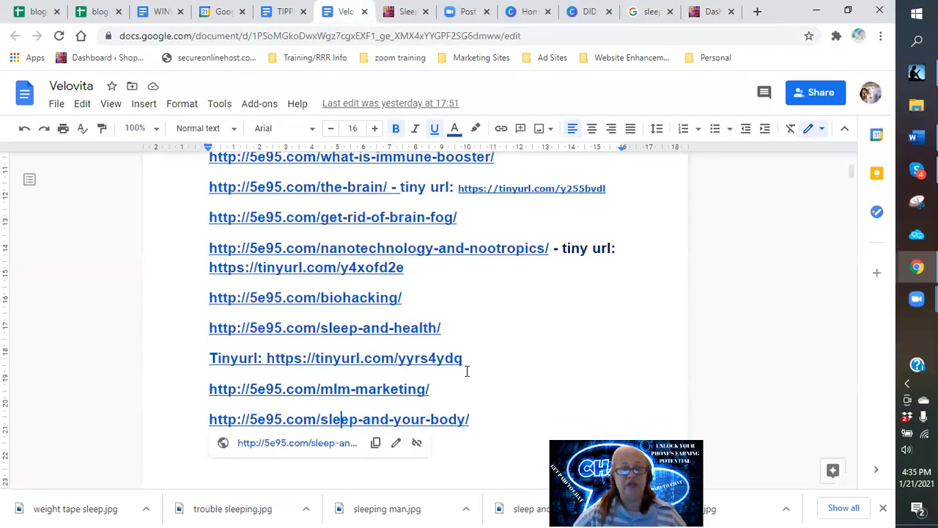
pyautogui.scroll(-2, 409, 308)
pyautogui.moveTo(492, 302); pyautogui.dragTo(251, 294)
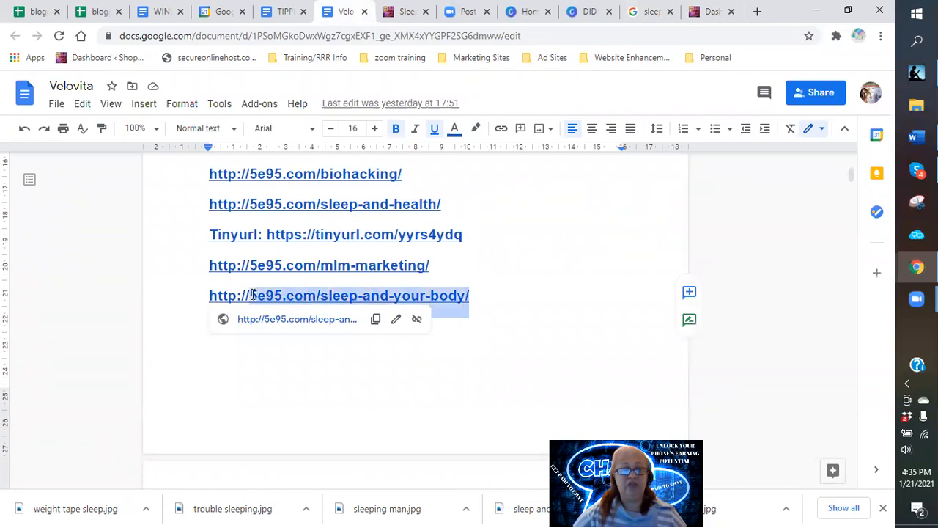
pyautogui.rightClick(252, 295)
pyautogui.click(293, 149)
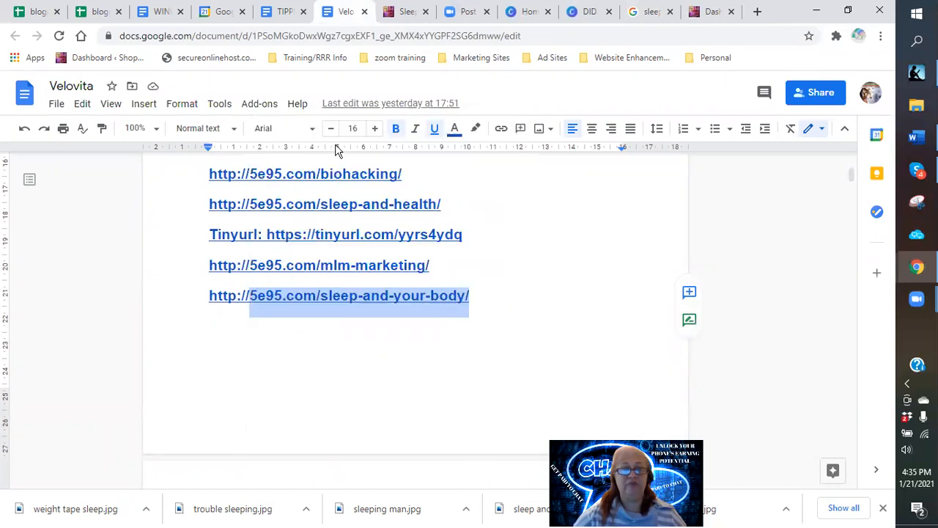
# Return to the Canva banner, add a third heading and replace its text with the copied address.
pyautogui.click(583, 11)
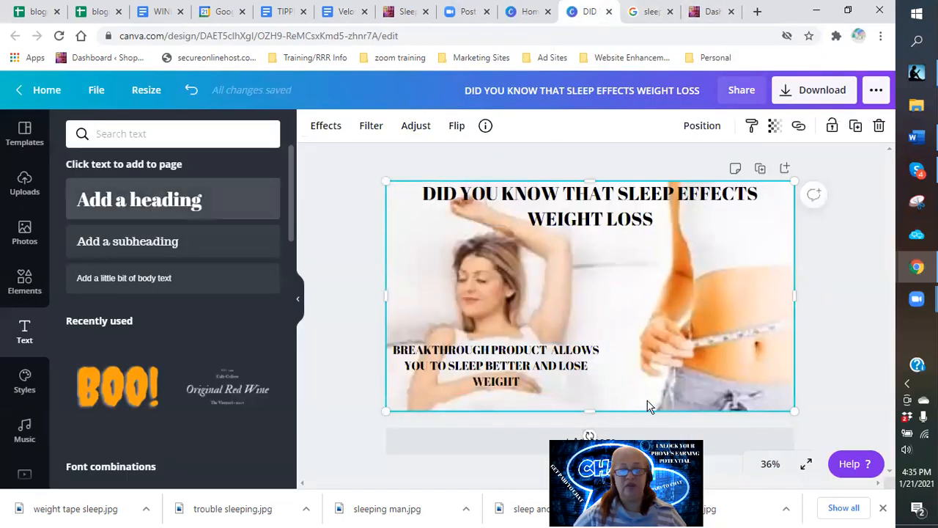
pyautogui.click(140, 199)
pyautogui.rightClick(596, 297)
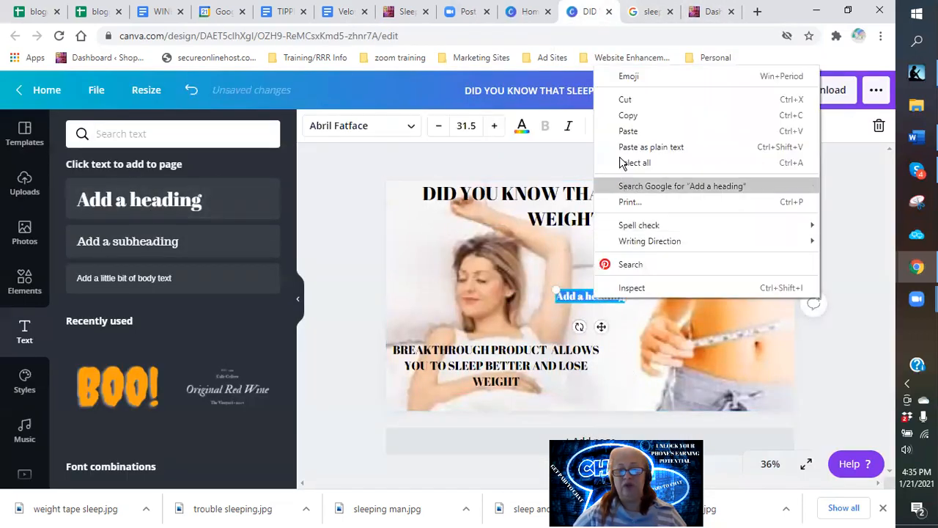
pyautogui.click(625, 127)
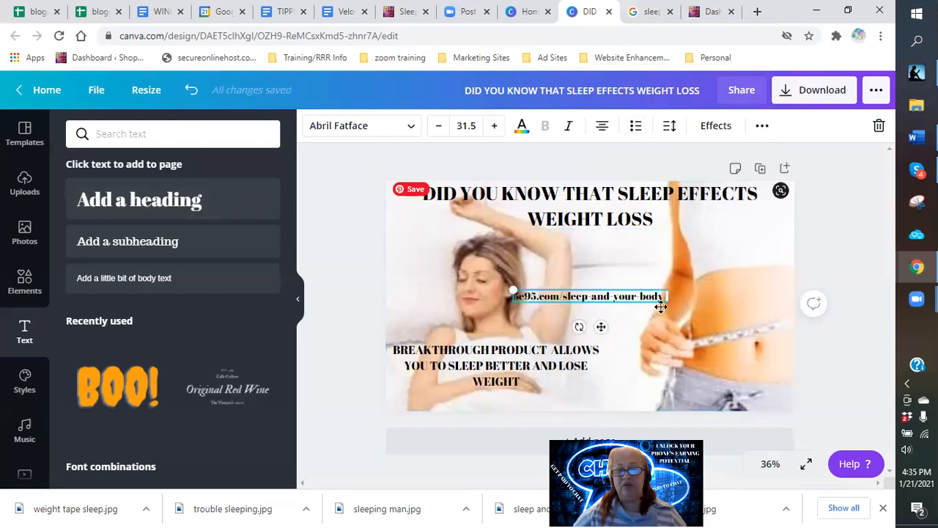
pyautogui.click(681, 350)
# Move the web address heading to the picture's lower-right corner and enlarge it to font size 37.3.
pyautogui.moveTo(623, 298); pyautogui.dragTo(710, 412)
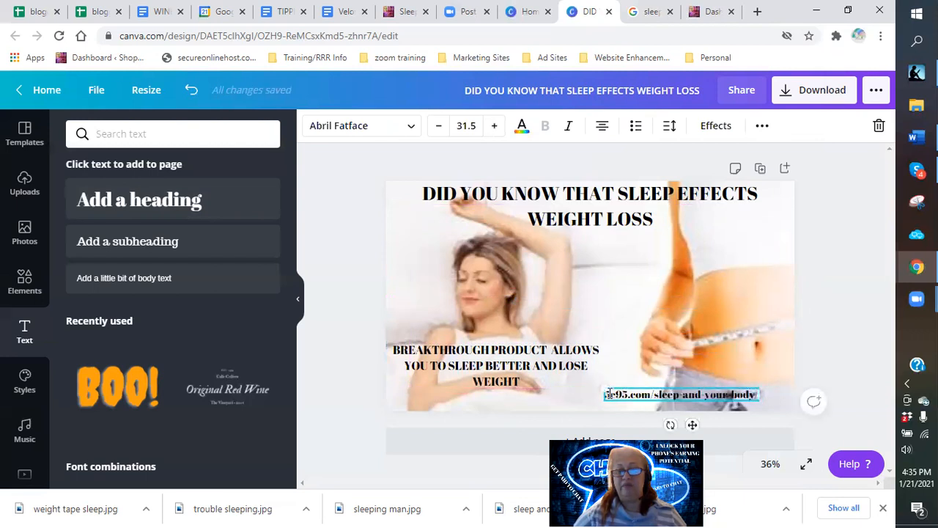
pyautogui.moveTo(590, 388); pyautogui.dragTo(576, 387)
pyautogui.moveTo(776, 397); pyautogui.dragTo(780, 398)
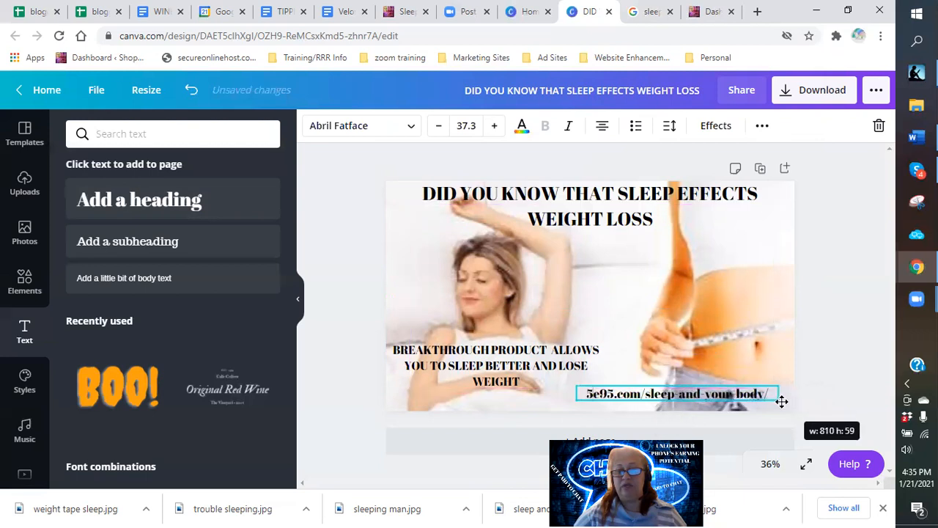
# Insert "FIND OUT MORE AT:" in front of the web address.
pyautogui.click(588, 393)
pyautogui.write('FIND OUT MORE A')
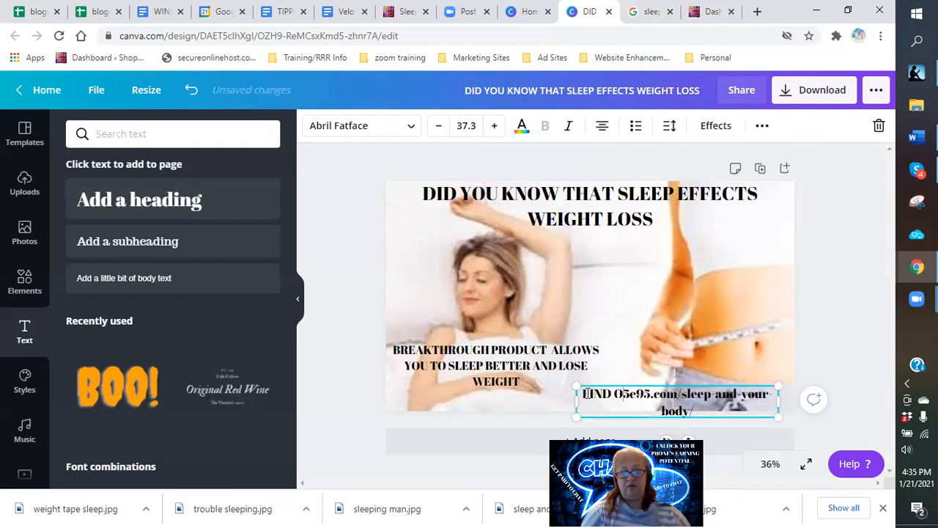
pyautogui.write('T:')
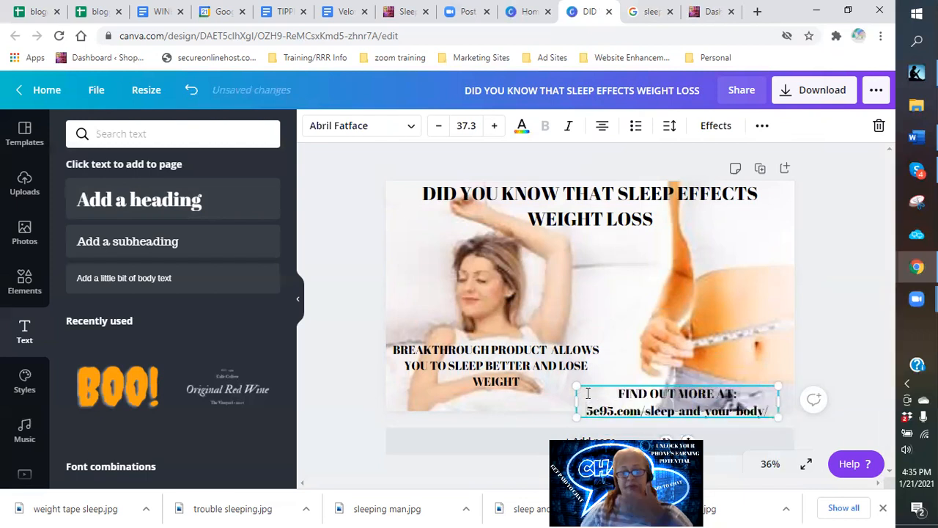
# Move the breakthrough product caption and the web address caption slightly higher on the picture.
pyautogui.click(598, 350)
pyautogui.moveTo(600, 349); pyautogui.dragTo(521, 347)
pyautogui.moveTo(689, 398)
pyautogui.mouseDown()
pyautogui.moveTo(692, 376)
pyautogui.moveTo(692, 385)
pyautogui.mouseUp()
pyautogui.click(696, 334)
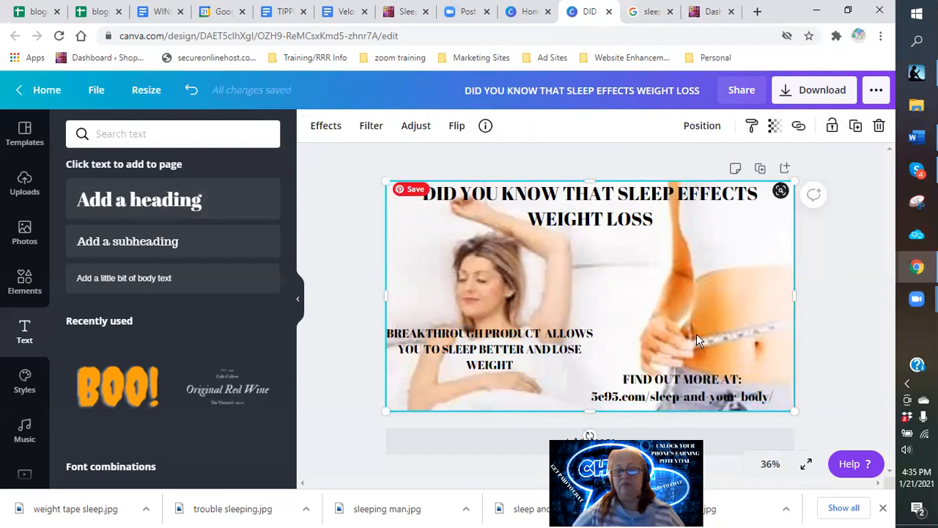
# Narrow the "DID YOU KNOW" heading and move it to the picture's upper right, clear of the woman's hand.
pyautogui.click(604, 225)
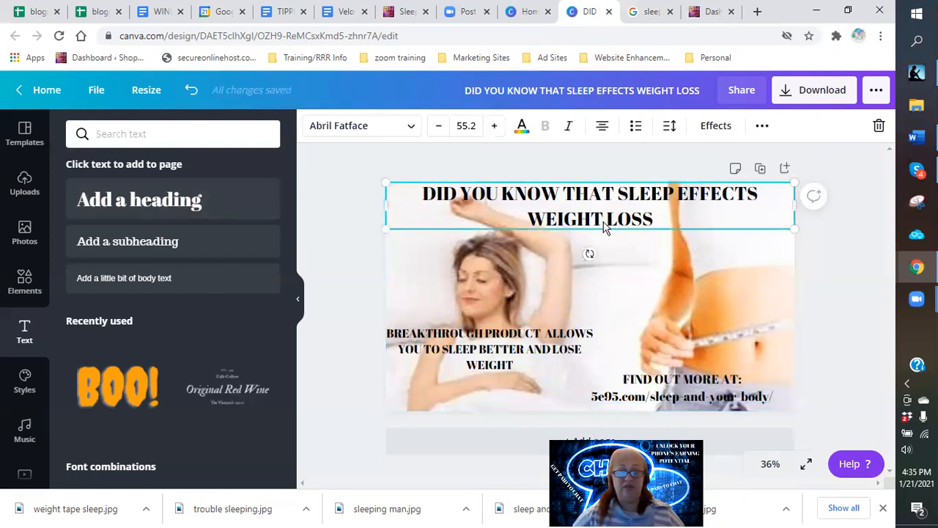
pyautogui.moveTo(794, 207); pyautogui.dragTo(708, 216)
pyautogui.moveTo(631, 206); pyautogui.dragTo(723, 209)
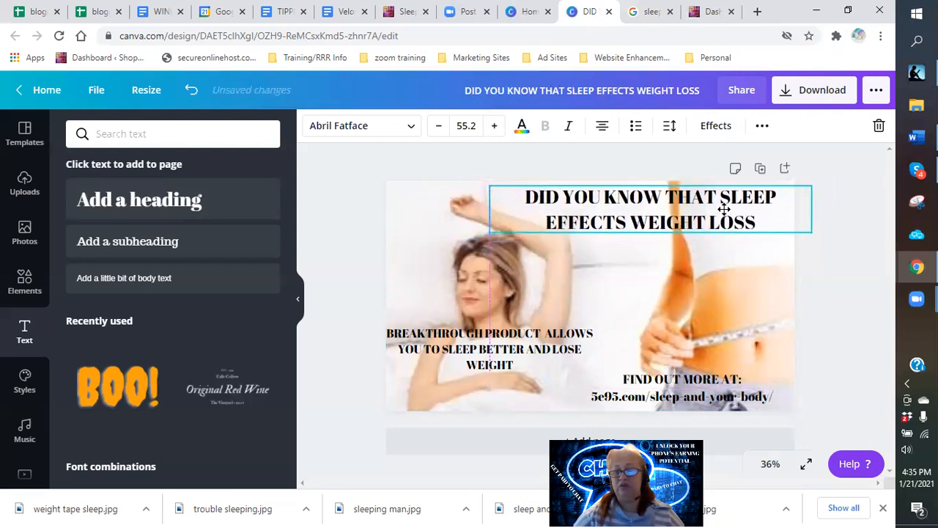
# Narrow and reposition the breakthrough product caption, and shift the web address caption closer to the picture's lower-right corner.
pyautogui.click(594, 351)
pyautogui.moveTo(593, 349); pyautogui.dragTo(541, 355)
pyautogui.click(681, 387)
pyautogui.moveTo(740, 389); pyautogui.dragTo(743, 392)
pyautogui.click(639, 308)
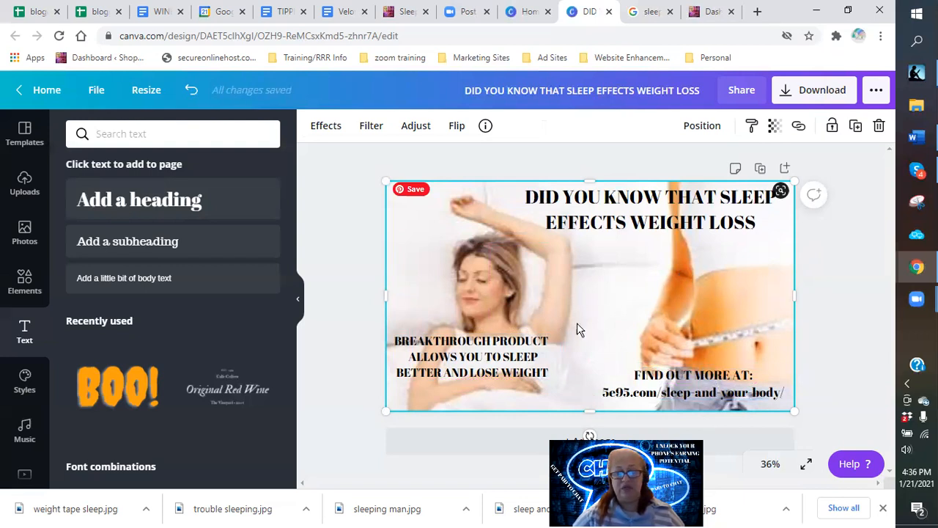
pyautogui.moveTo(517, 360); pyautogui.dragTo(522, 364)
pyautogui.click(614, 310)
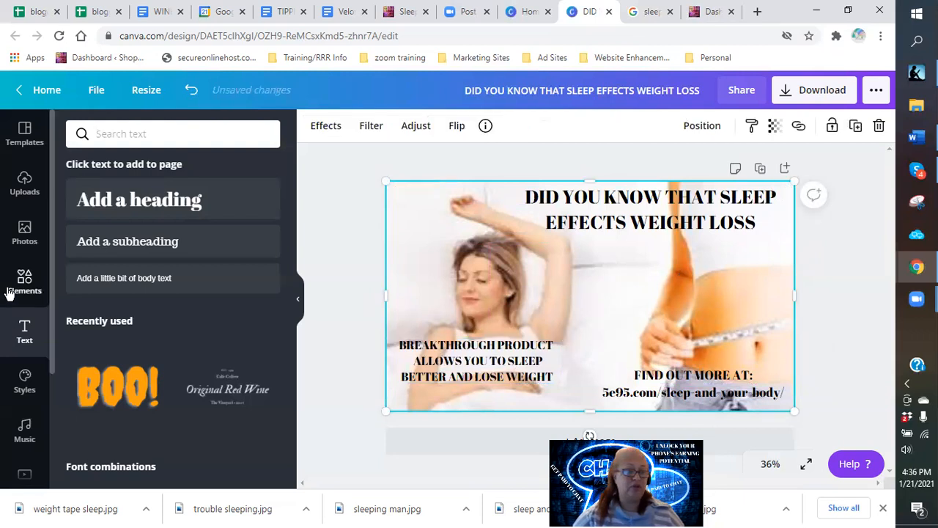
# Insert the "Shop with MamaChief 5e95.com" logo with blue and purple scrollwork from the uploads and remove its background.
pyautogui.click(24, 185)
pyautogui.scroll(-5, 160, 275)
pyautogui.scroll(-10, 160, 275)
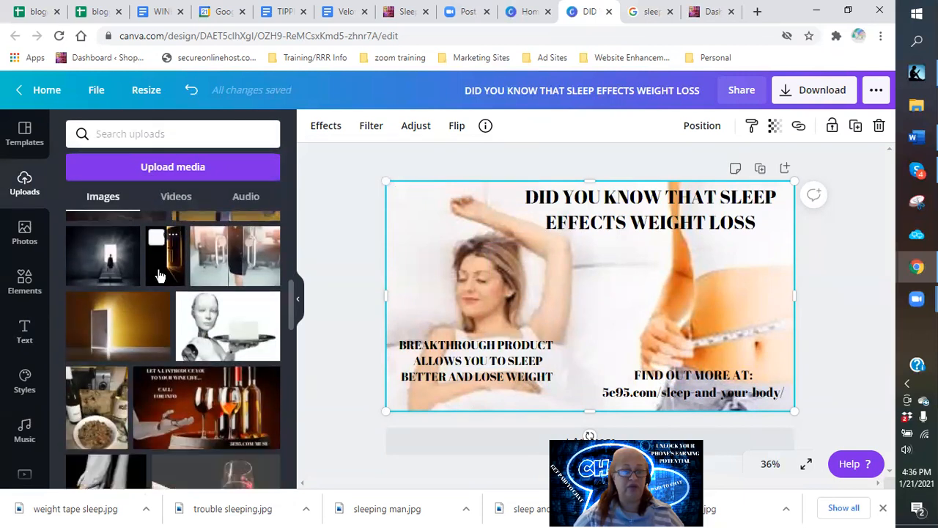
pyautogui.scroll(-3, 160, 275)
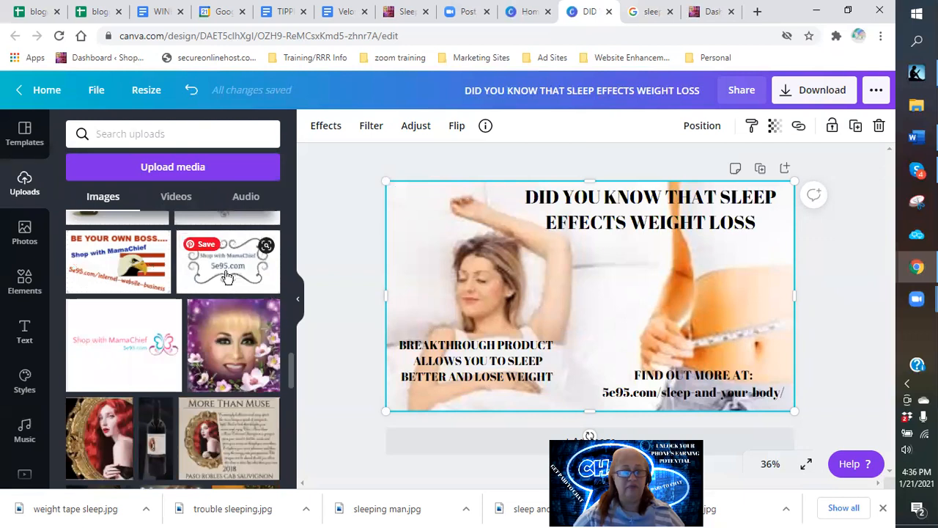
pyautogui.scroll(3, 227, 322)
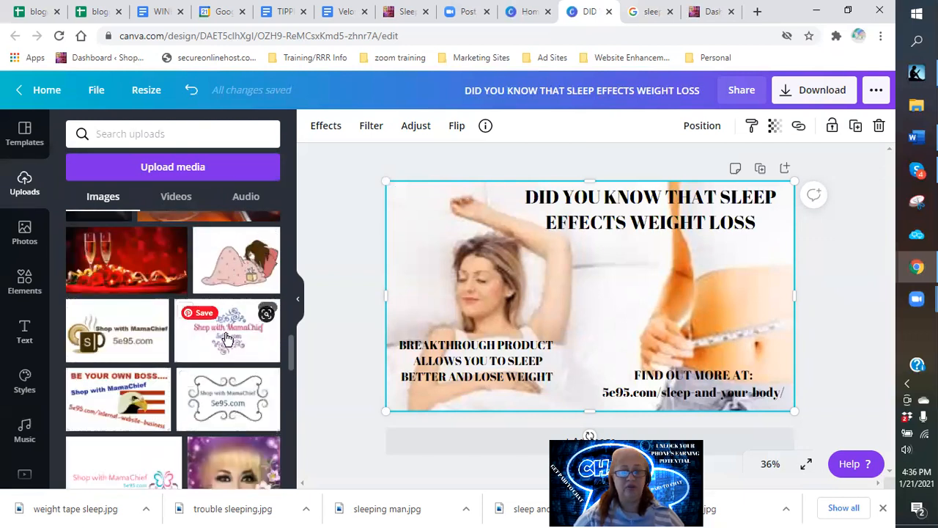
pyautogui.click(228, 337)
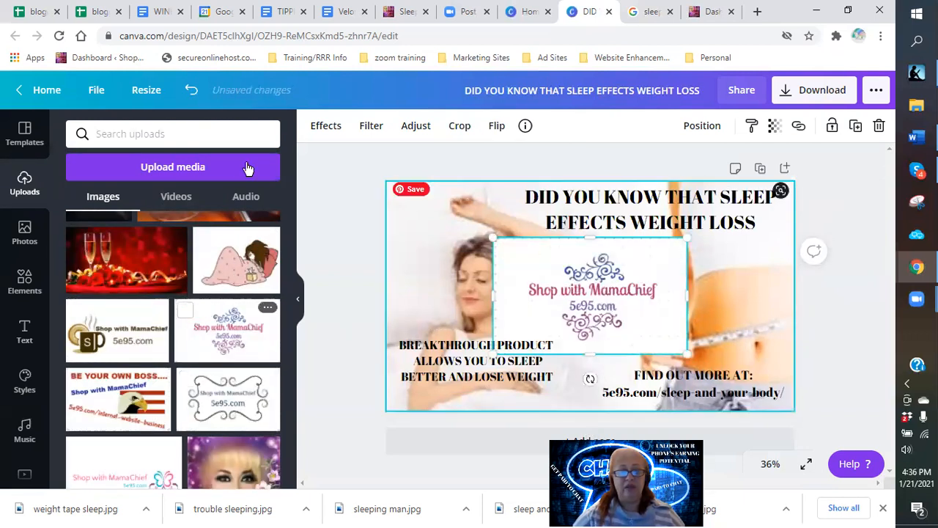
pyautogui.click(323, 127)
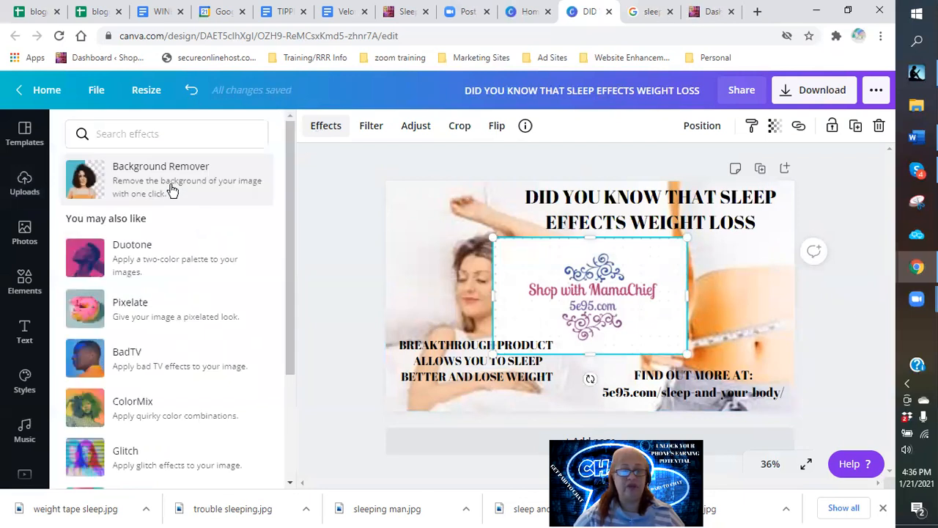
pyautogui.click(171, 190)
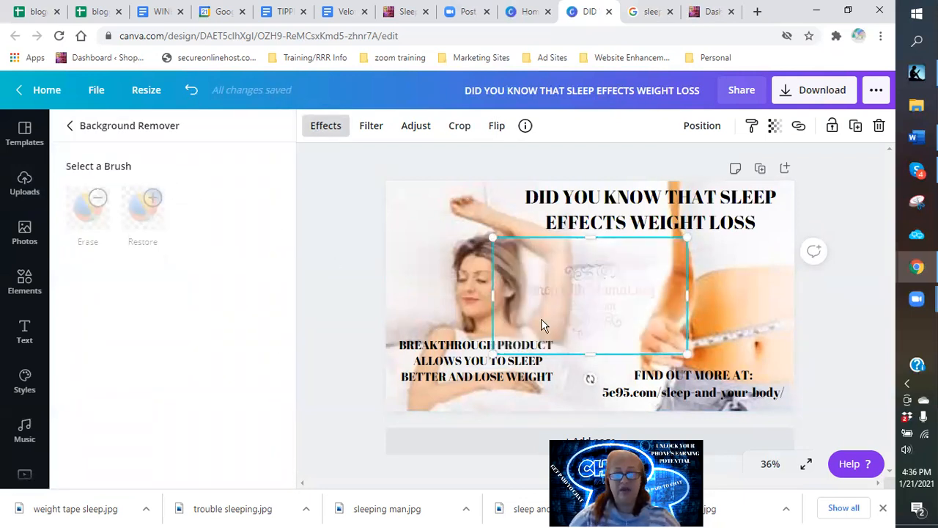
# Shrink the "Shop with MamaChief" logo and place it in the gap between the sleeping woman and the measured waist.
pyautogui.moveTo(675, 347); pyautogui.dragTo(663, 317)
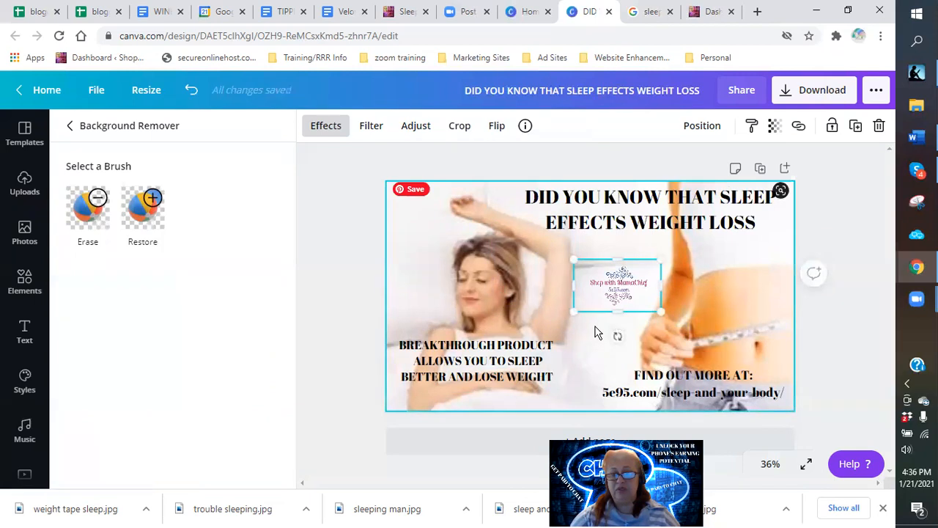
pyautogui.click(591, 324)
pyautogui.click(611, 302)
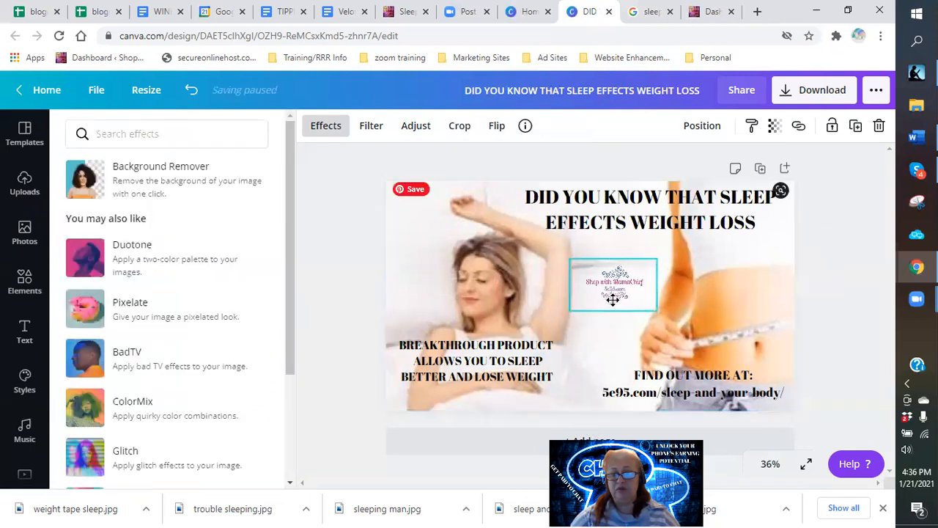
pyautogui.click(606, 334)
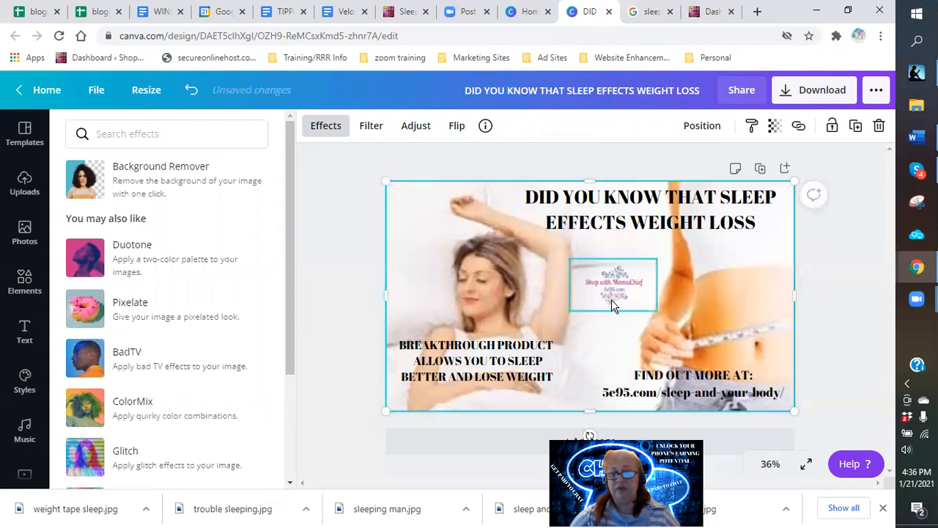
pyautogui.click(612, 299)
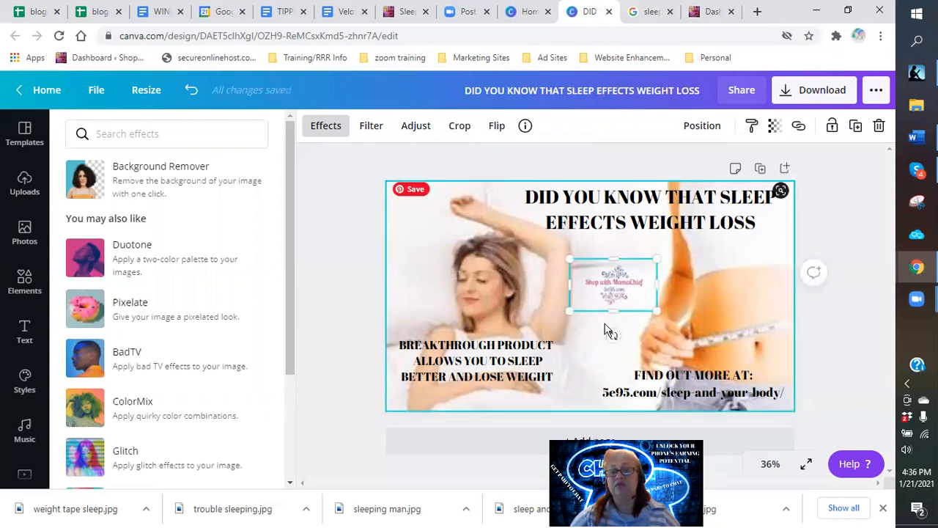
# Enlarge the logo slightly and move it up to sit just below the "DID YOU KNOW" heading.
pyautogui.moveTo(550, 326); pyautogui.dragTo(546, 324)
pyautogui.moveTo(634, 295); pyautogui.dragTo(647, 280)
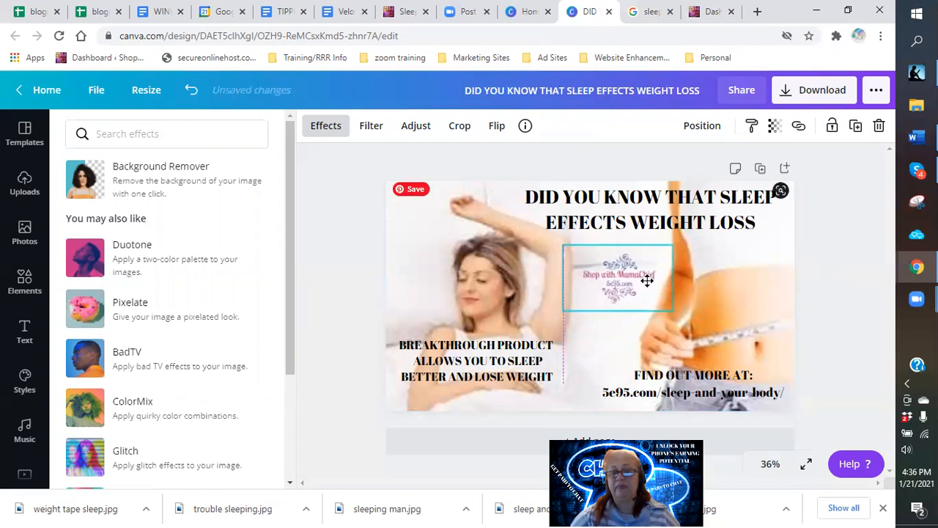
pyautogui.click(712, 290)
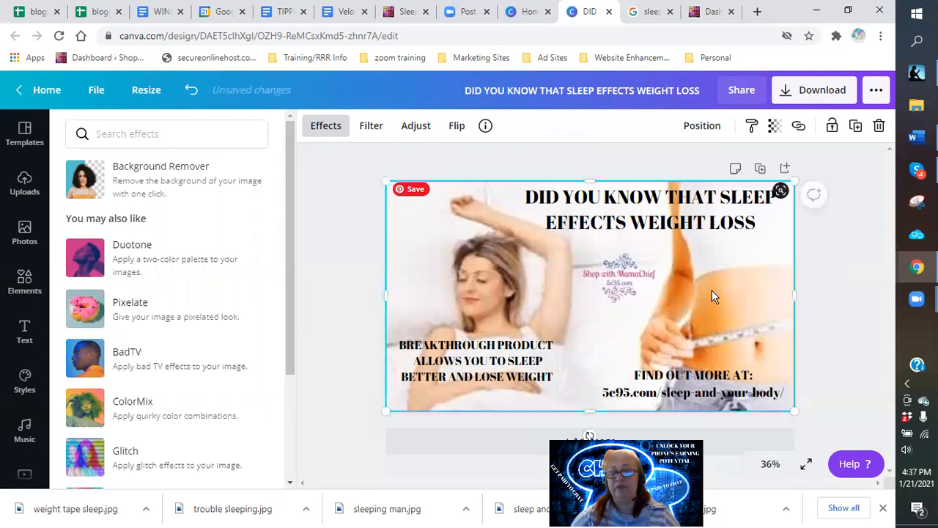
pyautogui.moveTo(616, 297); pyautogui.dragTo(609, 284)
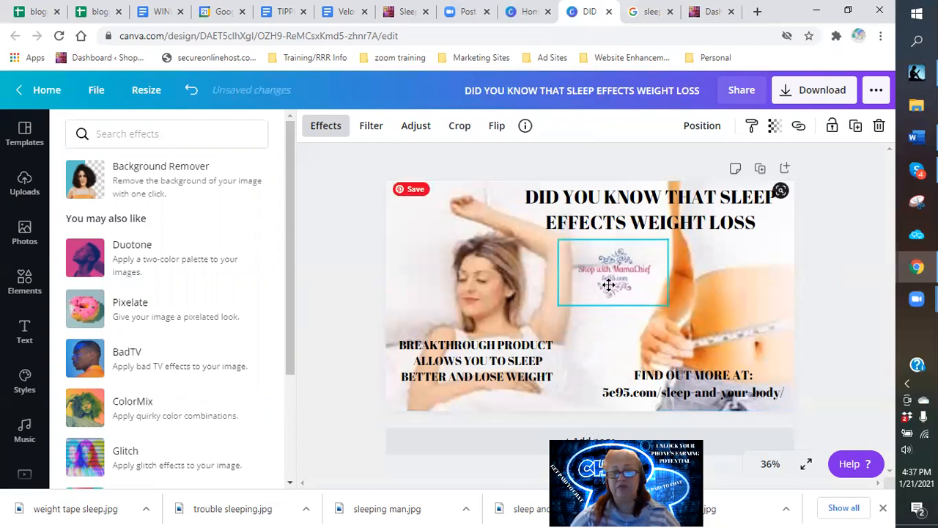
pyautogui.click(607, 331)
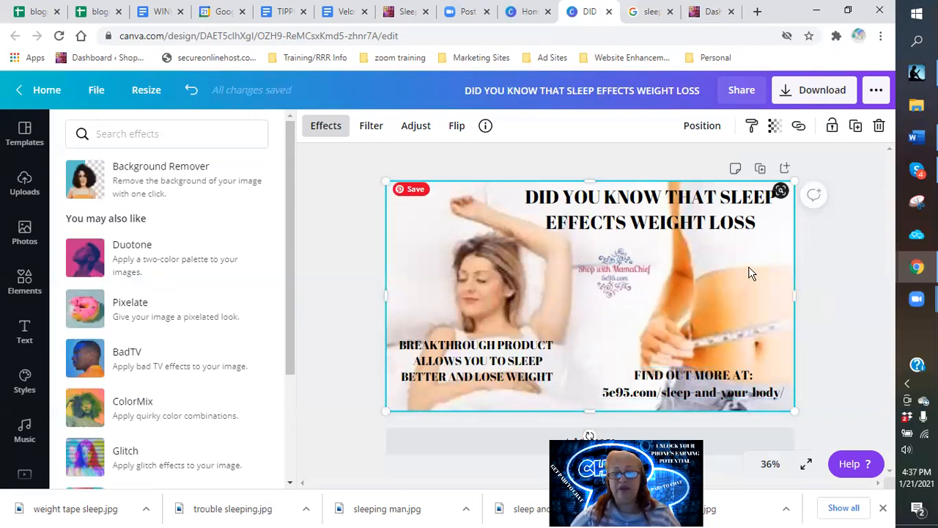
# Start downloading the banner as a PNG and browse to Dropbox's logos > nootropics folder as the save location.
pyautogui.click(830, 94)
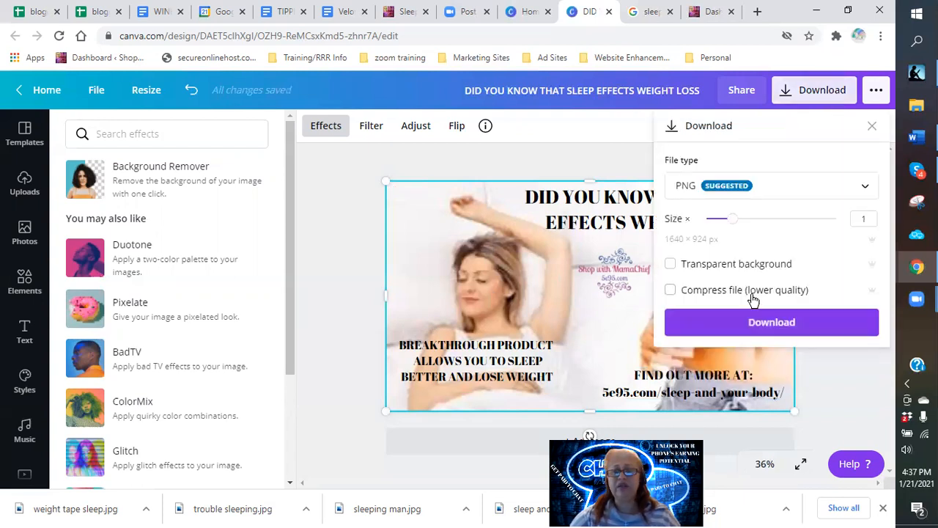
pyautogui.click(776, 330)
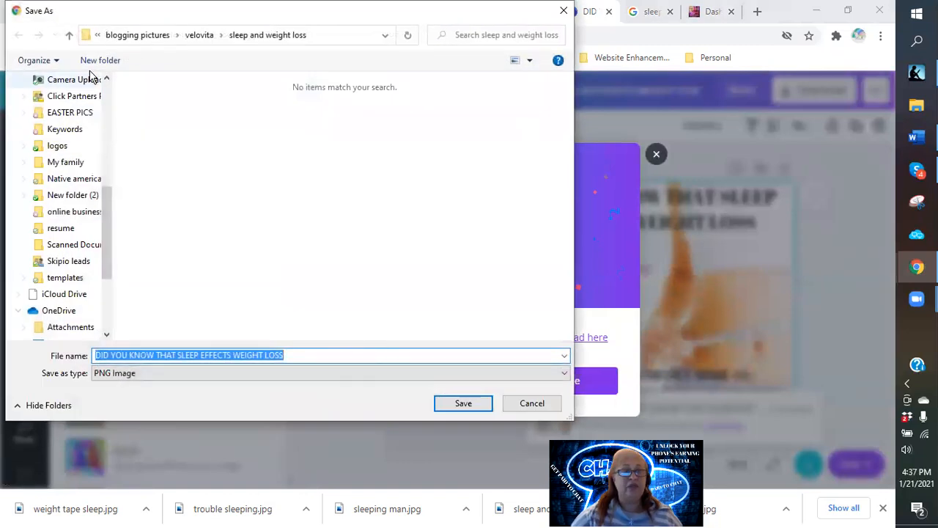
pyautogui.click(58, 146)
pyautogui.click(322, 217)
pyautogui.scroll(-2, 344, 218)
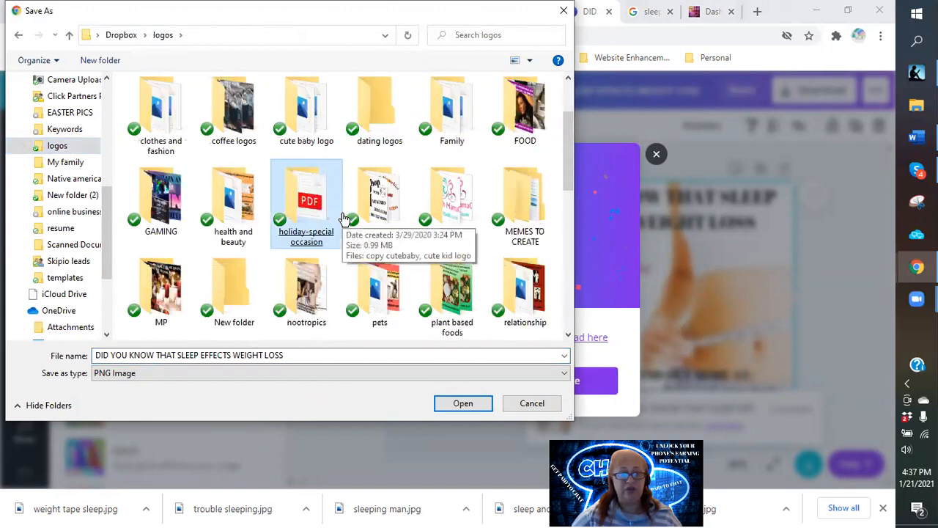
pyautogui.doubleClick(315, 302)
pyautogui.click(315, 303)
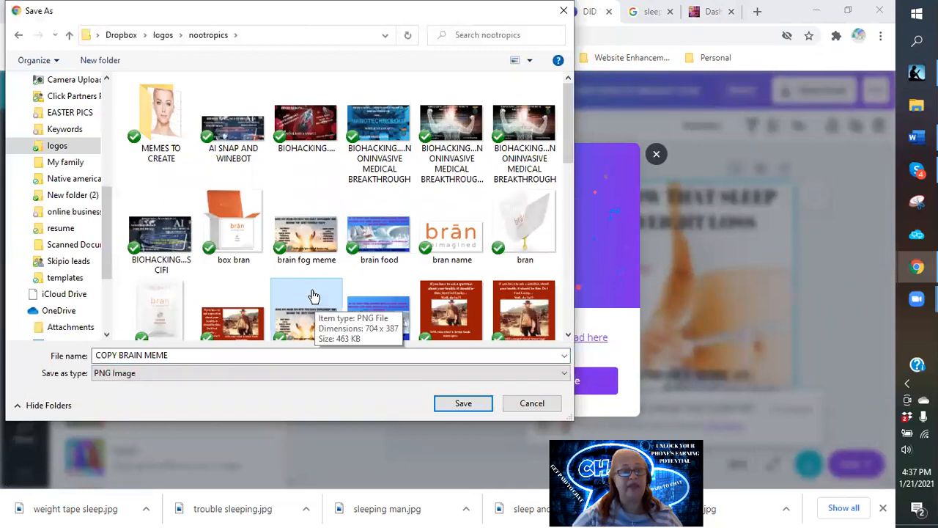
# Create a folder named "SLEEP AND WEIGHT LOSS" inside nootropics and open it.
pyautogui.click(99, 60)
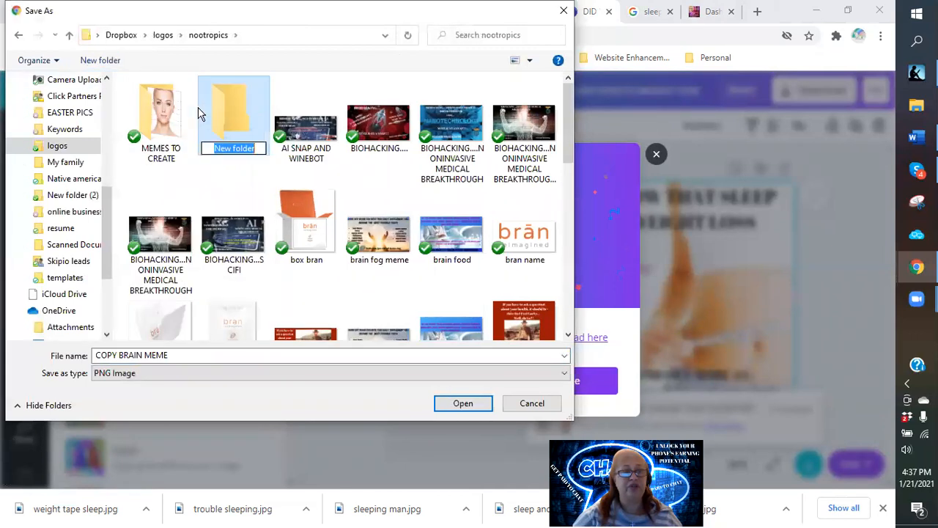
pyautogui.write('SLE')
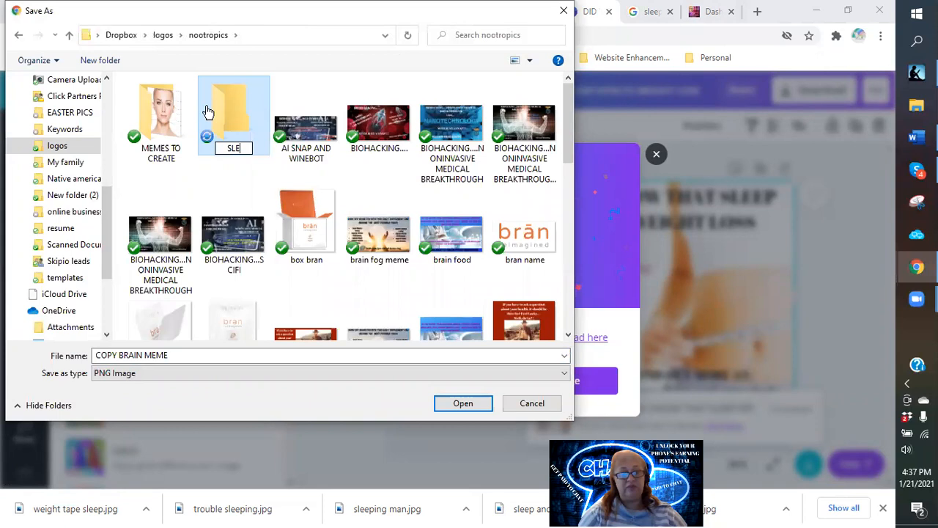
pyautogui.write('EP AND WEIGHT LOSS')
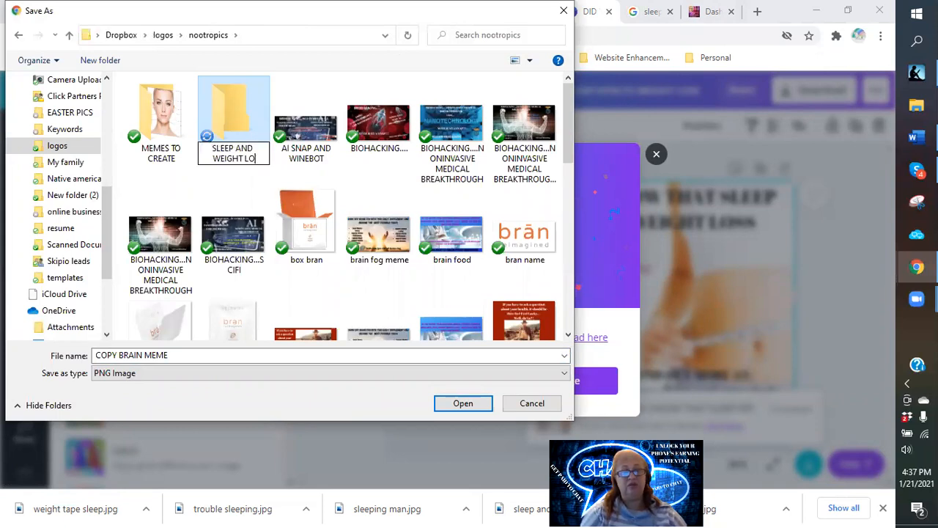
pyautogui.doubleClick(228, 134)
# Cancel saving the banner, and open and close the downloaded weight tape sleep.jpg picture.
pyautogui.click(243, 356)
pyautogui.click(242, 357)
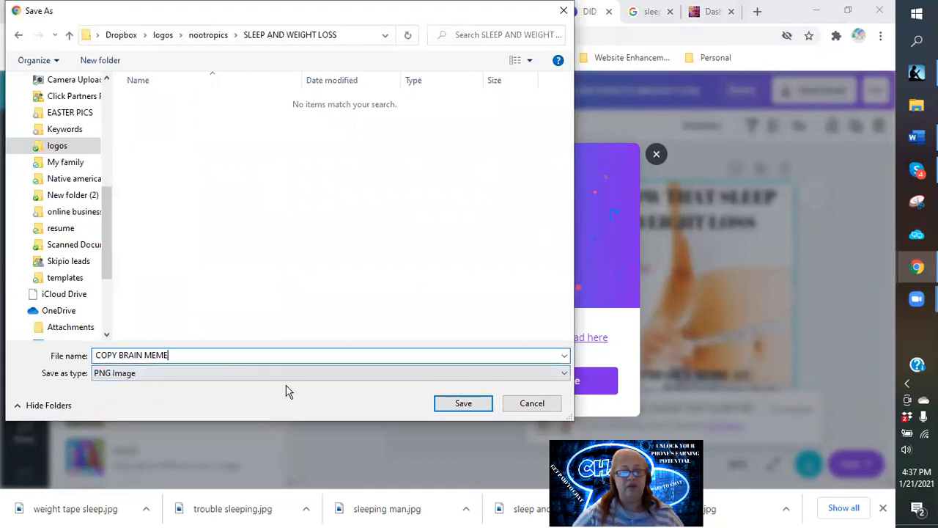
pyautogui.click(524, 409)
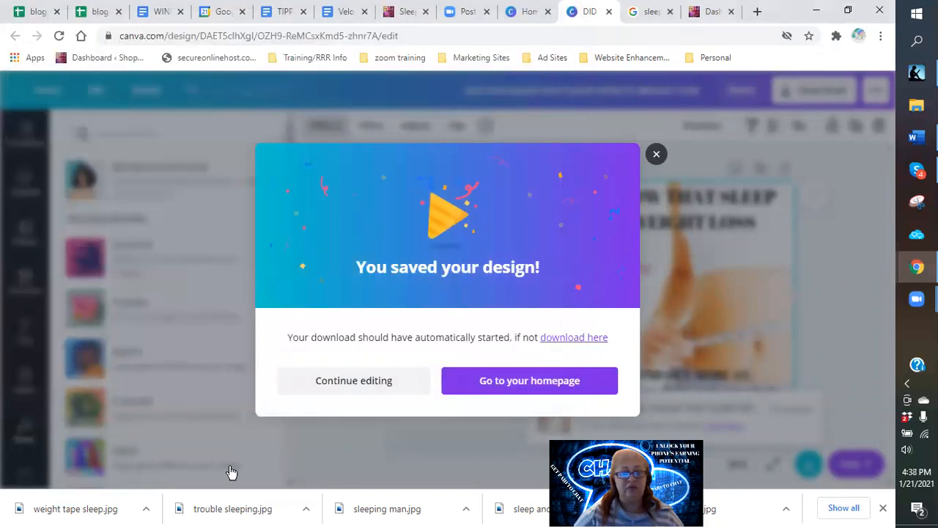
pyautogui.click(69, 513)
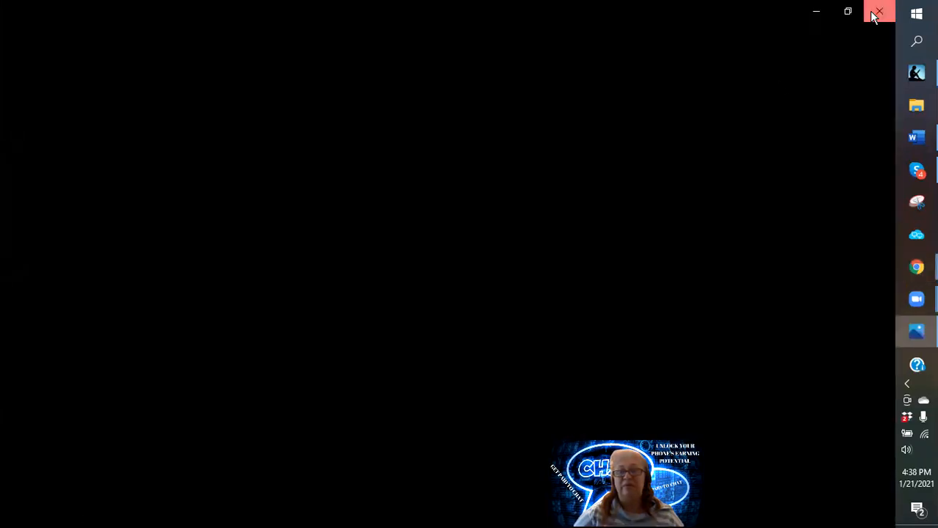
pyautogui.click(878, 12)
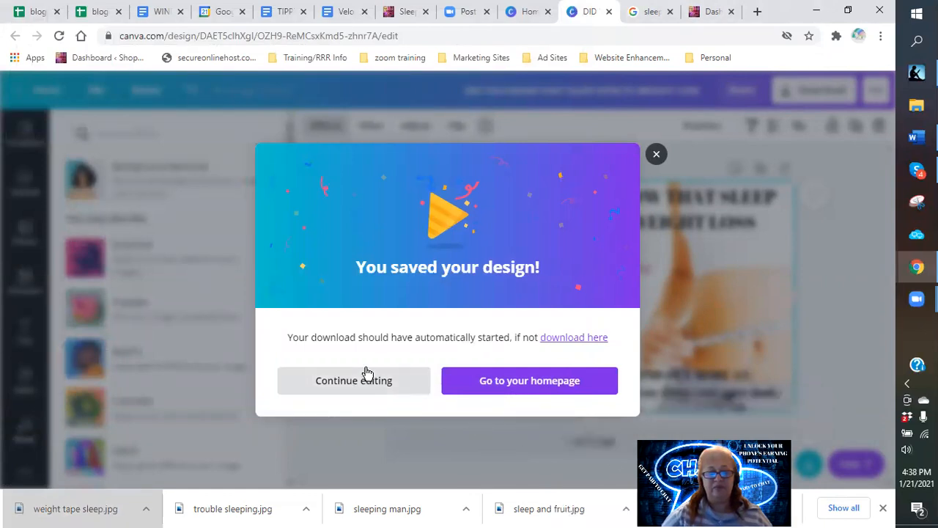
# Download the banner as a PNG named "DID YOU KNOW THAT SLEEP EFFECTS WEIGHT LOSS" into velovita's sleep and weight loss folder, and return to the design.
pyautogui.click(365, 378)
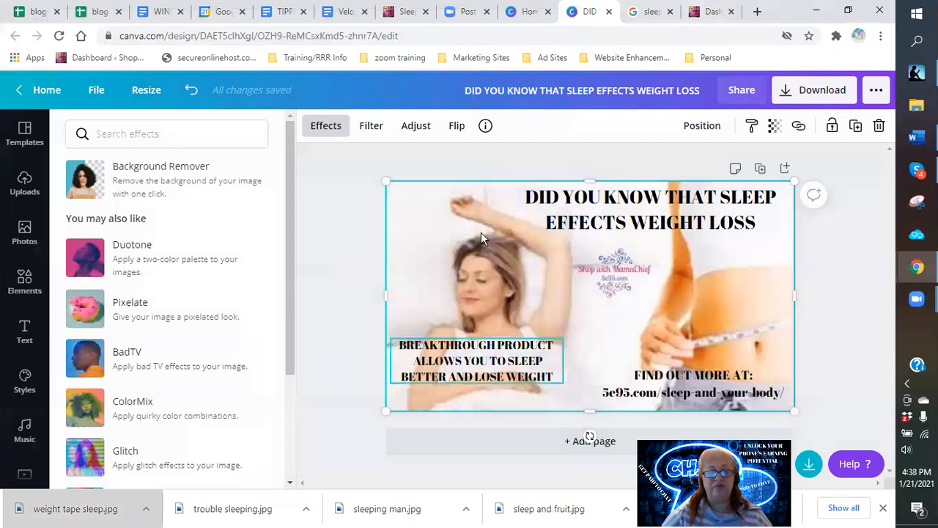
pyautogui.click(814, 93)
pyautogui.click(790, 317)
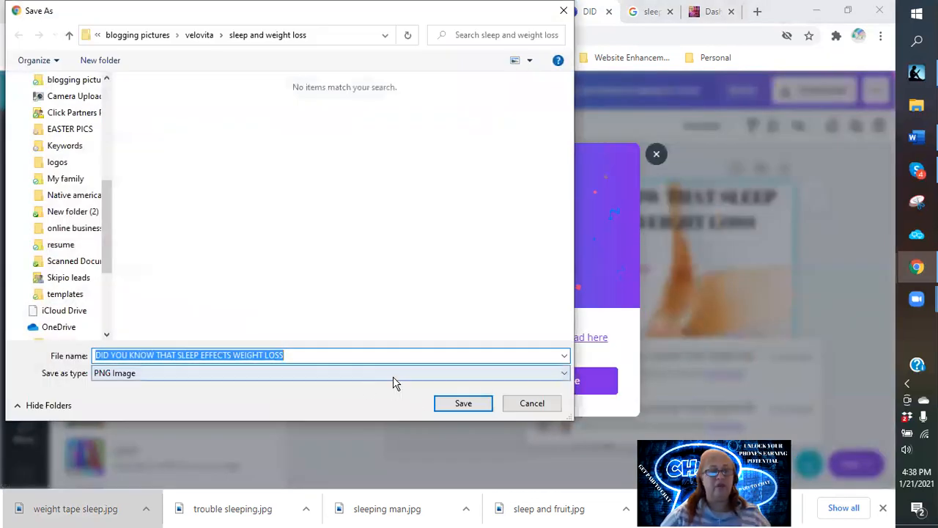
pyautogui.click(452, 409)
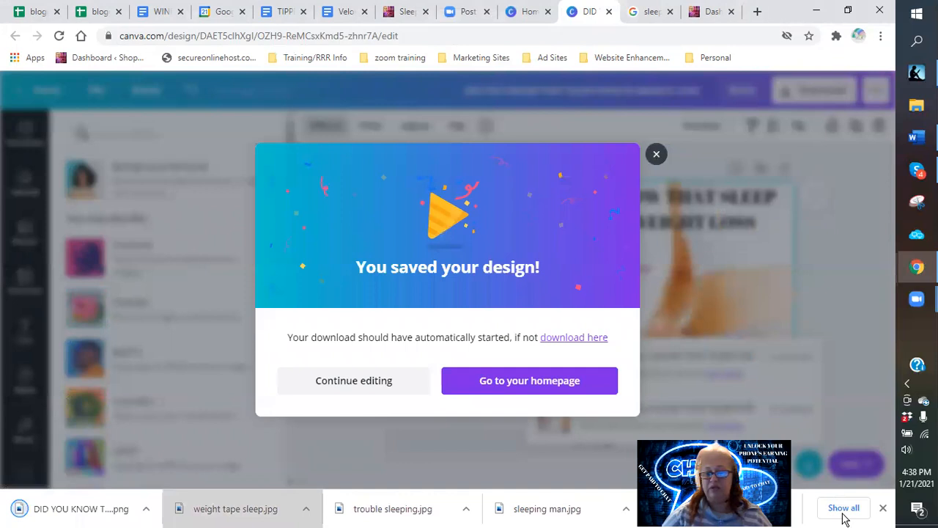
pyautogui.click(883, 508)
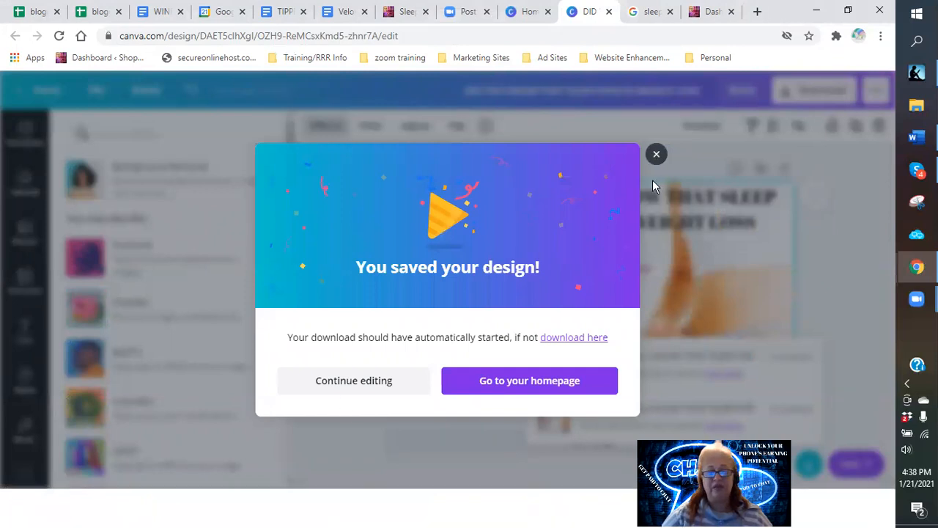
pyautogui.click(649, 183)
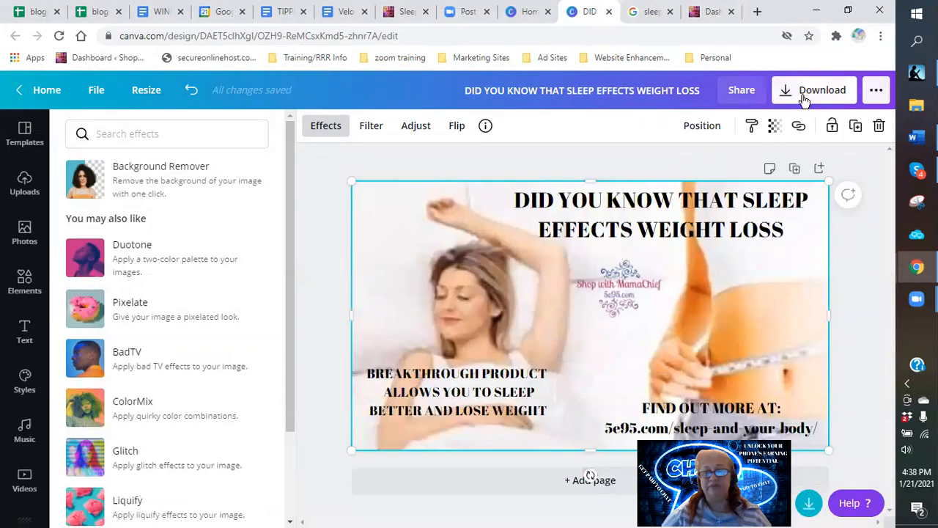
# Save the banner as a PNG to Google Drive in the nootropics folder under templates > templates > Ad templates > logos.
pyautogui.click(875, 92)
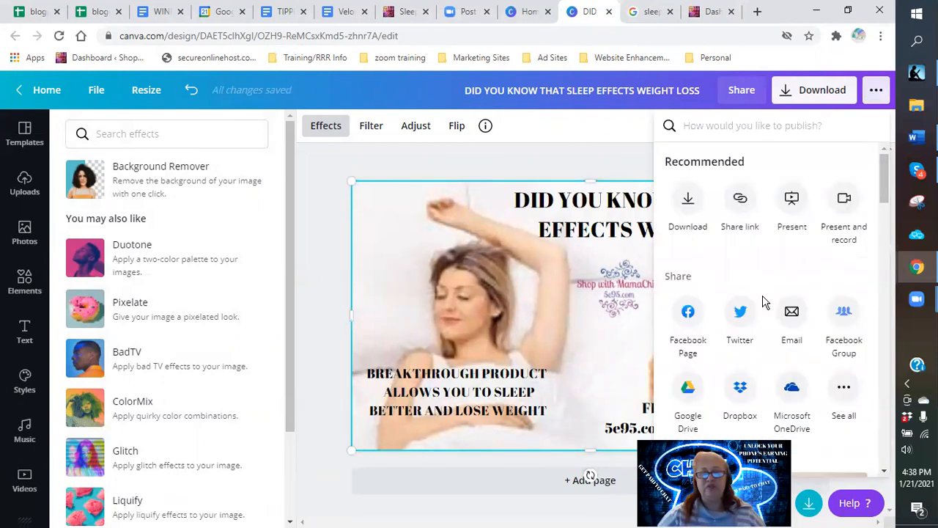
pyautogui.click(688, 394)
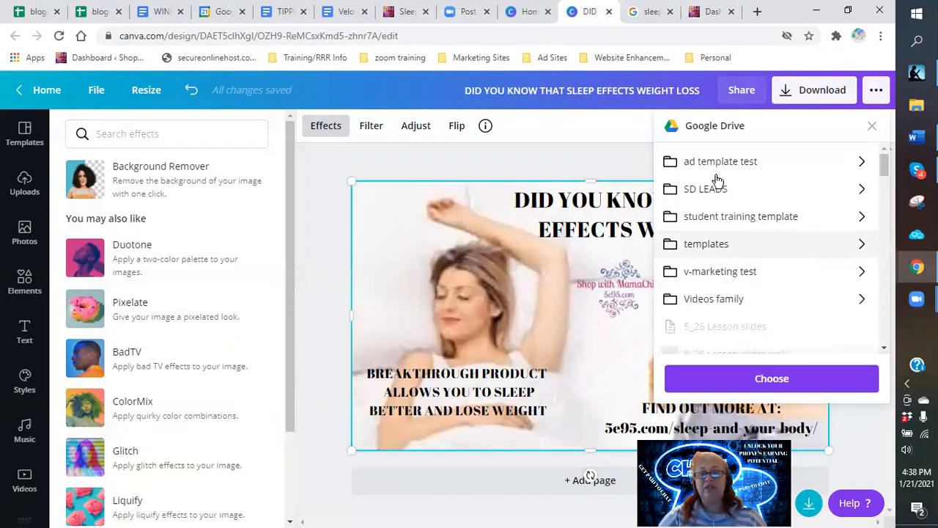
pyautogui.click(709, 248)
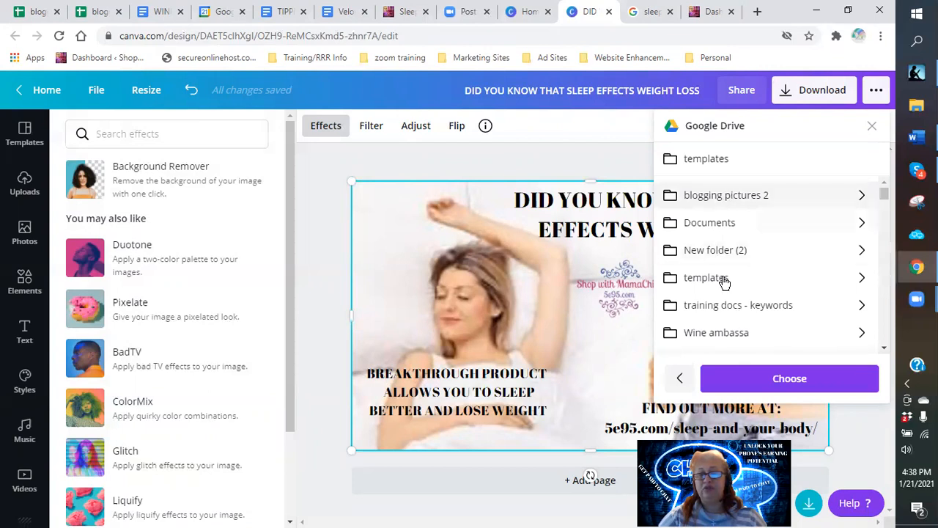
pyautogui.click(711, 279)
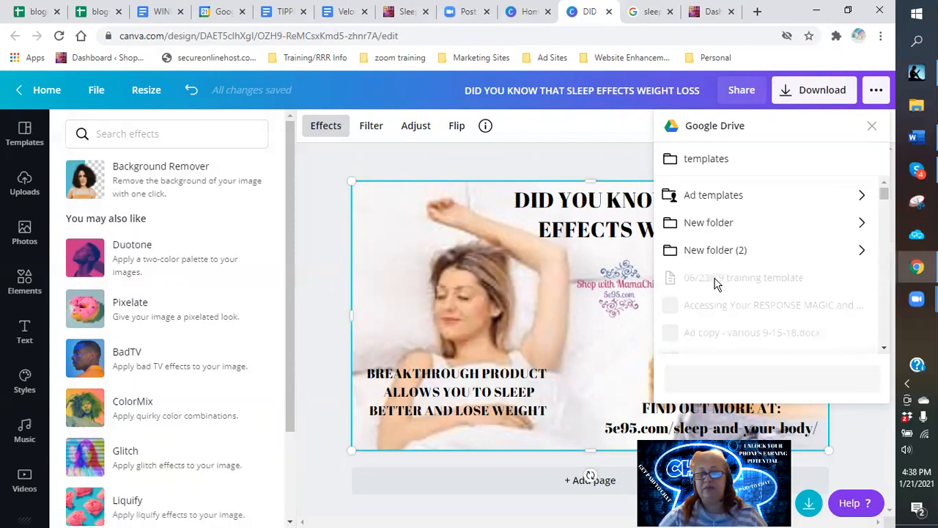
pyautogui.click(704, 197)
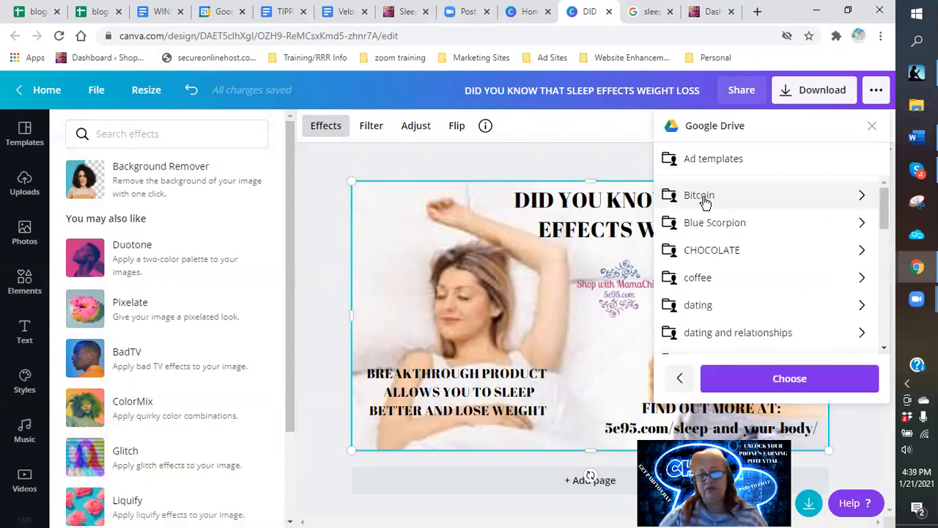
pyautogui.scroll(-5, 765, 290)
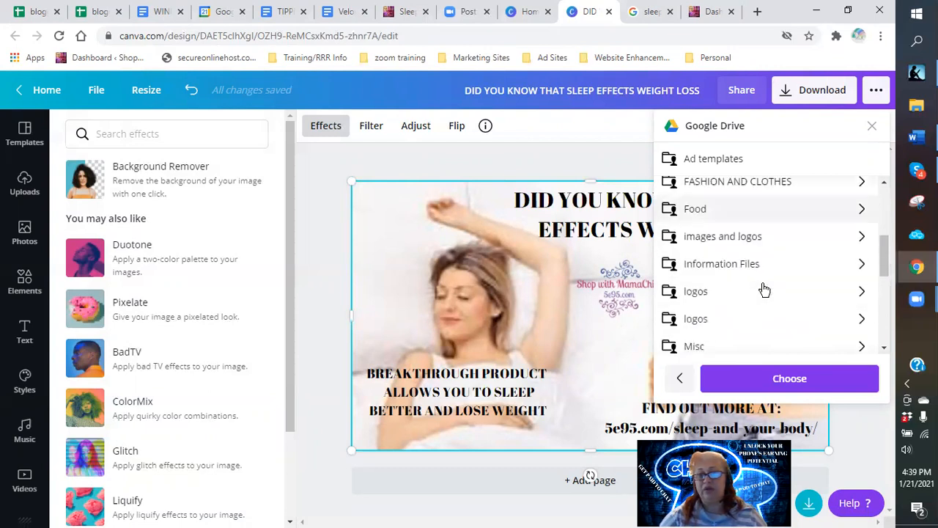
pyautogui.click(696, 294)
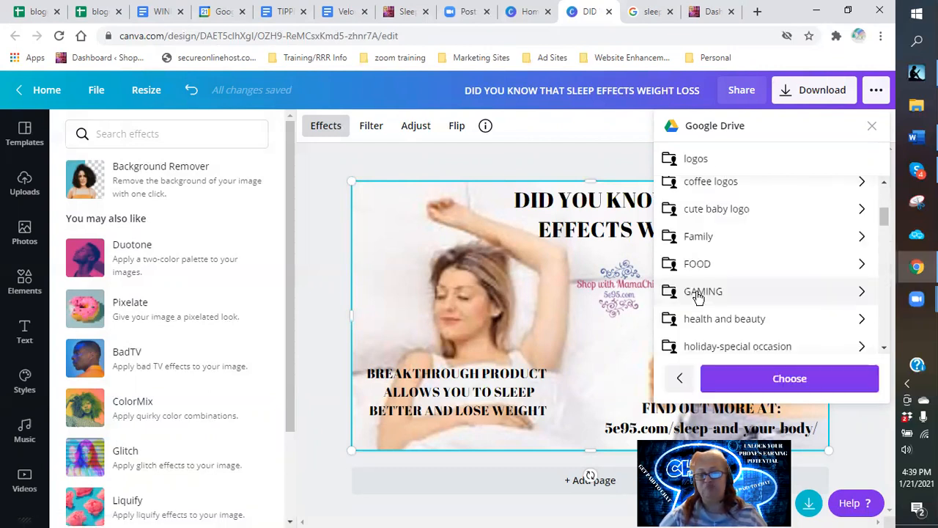
pyautogui.scroll(-2, 775, 285)
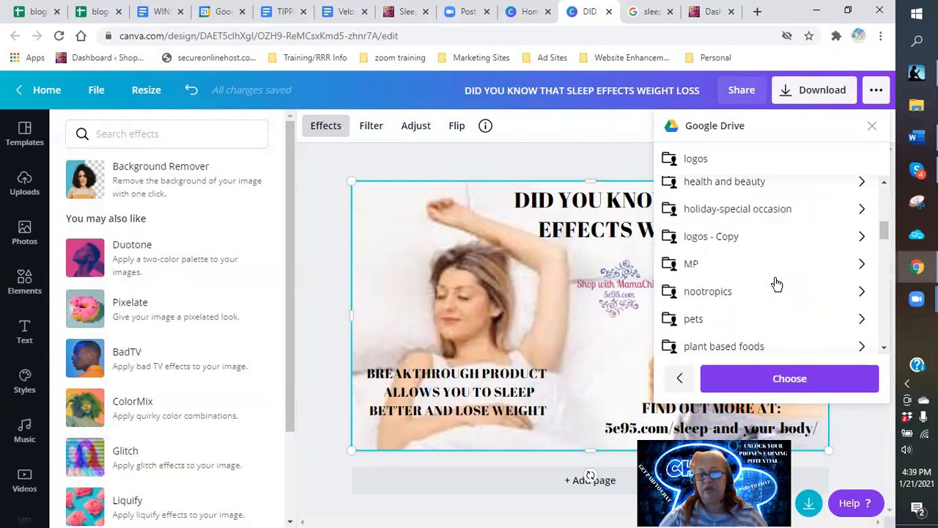
pyautogui.click(733, 291)
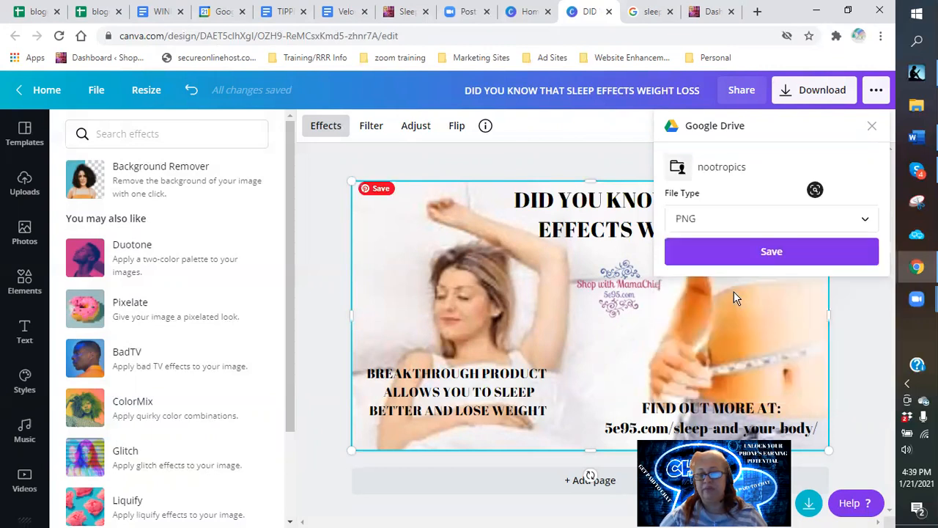
pyautogui.click(764, 254)
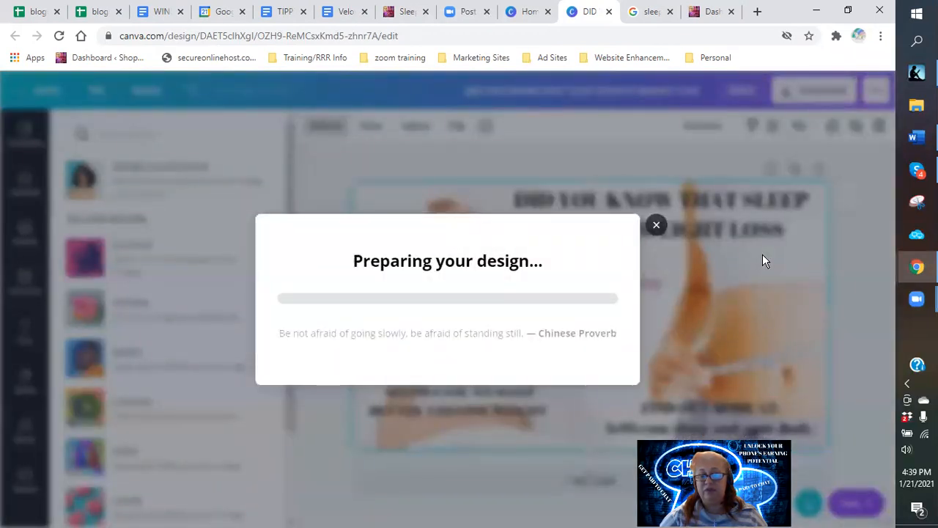
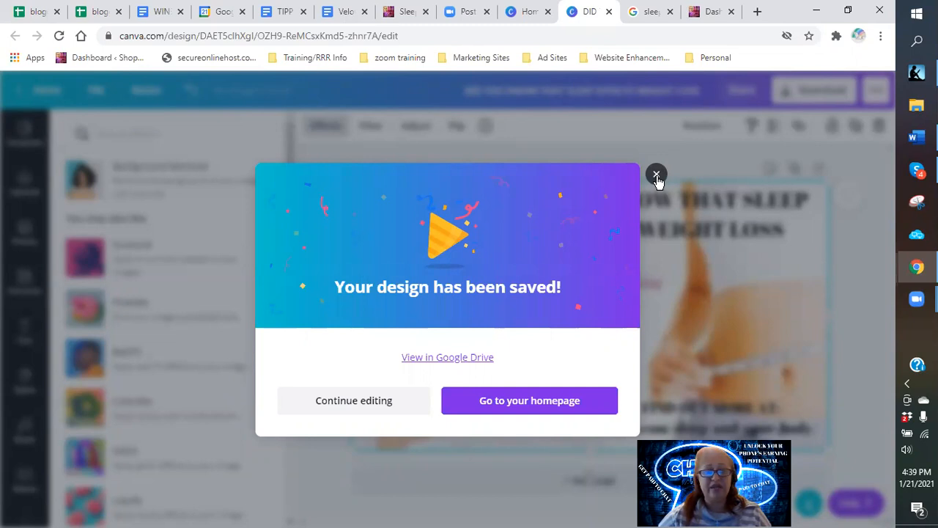
# Return to the design and start a Twitter post of the banner, beginning its text with "Did you know sleep effects".
pyautogui.click(656, 176)
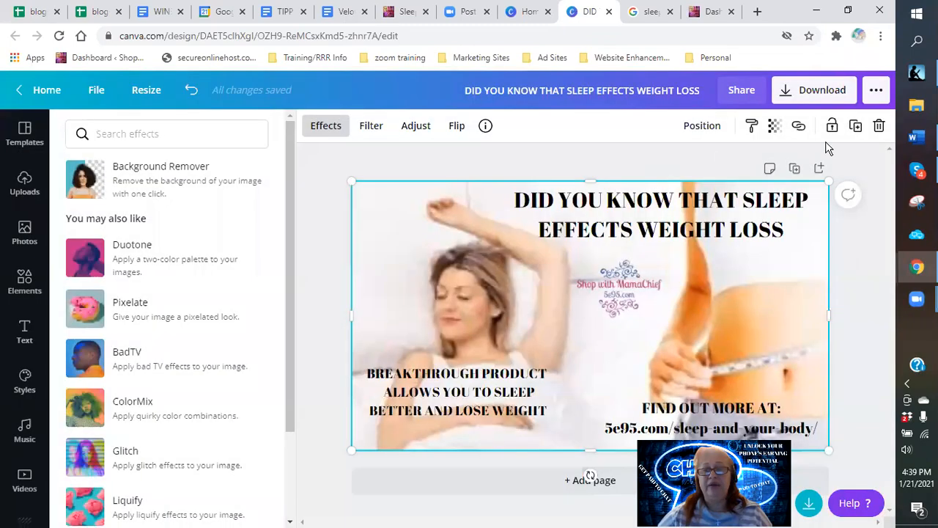
pyautogui.click(876, 92)
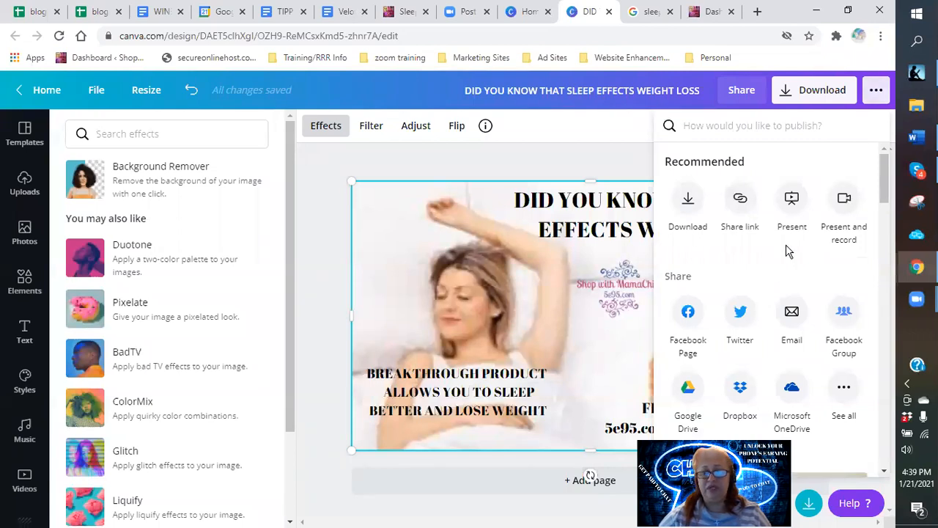
pyautogui.scroll(-1, 788, 252)
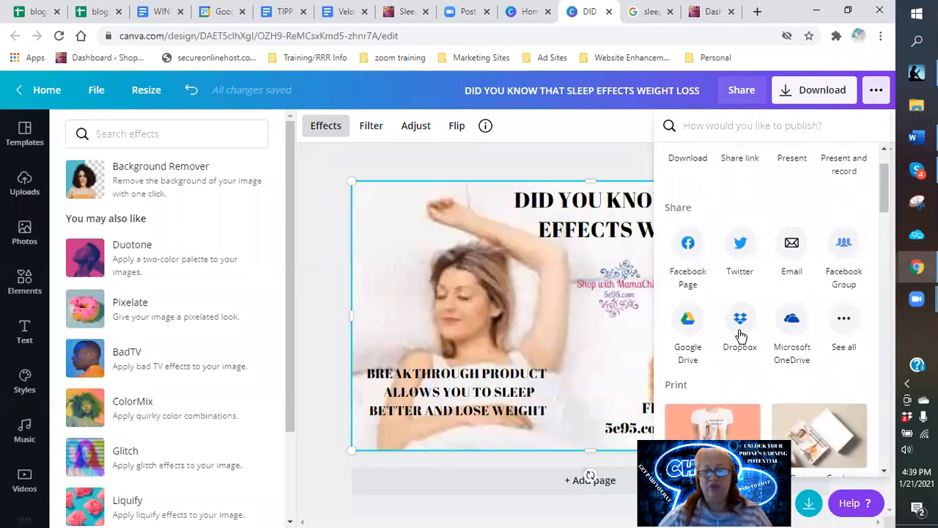
pyautogui.click(740, 249)
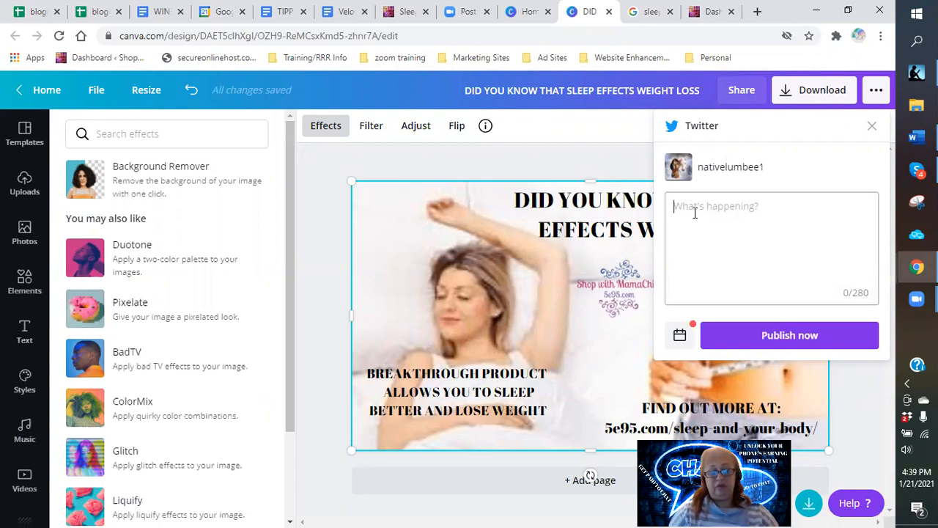
pyautogui.write('Did you know ')
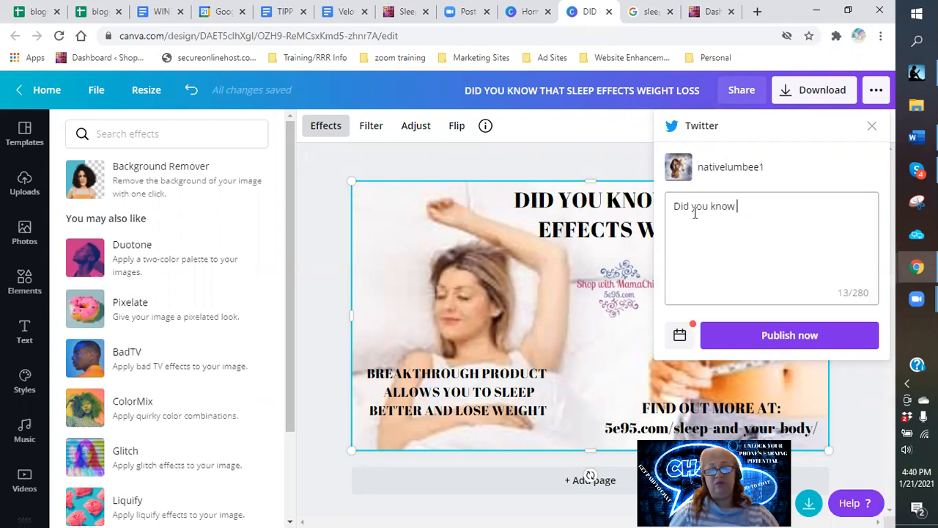
pyautogui.write('sleep')
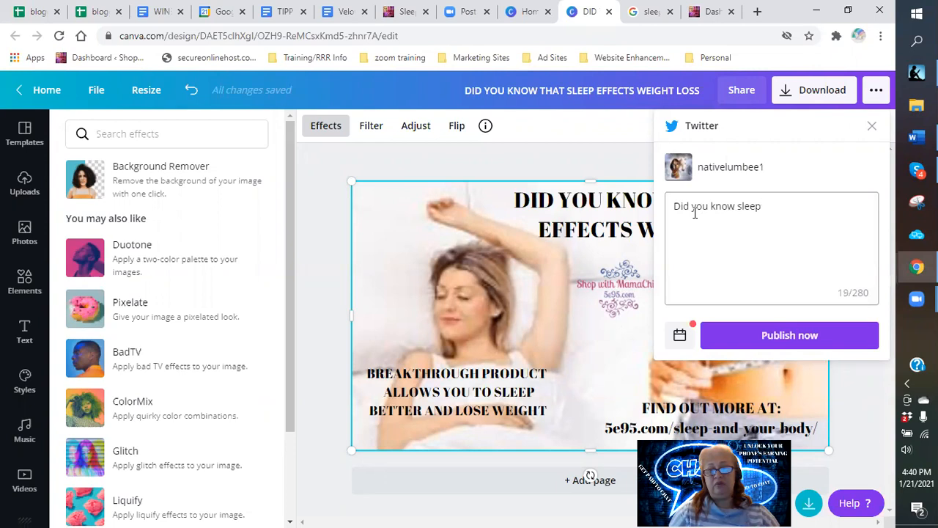
pyautogui.write(' have')
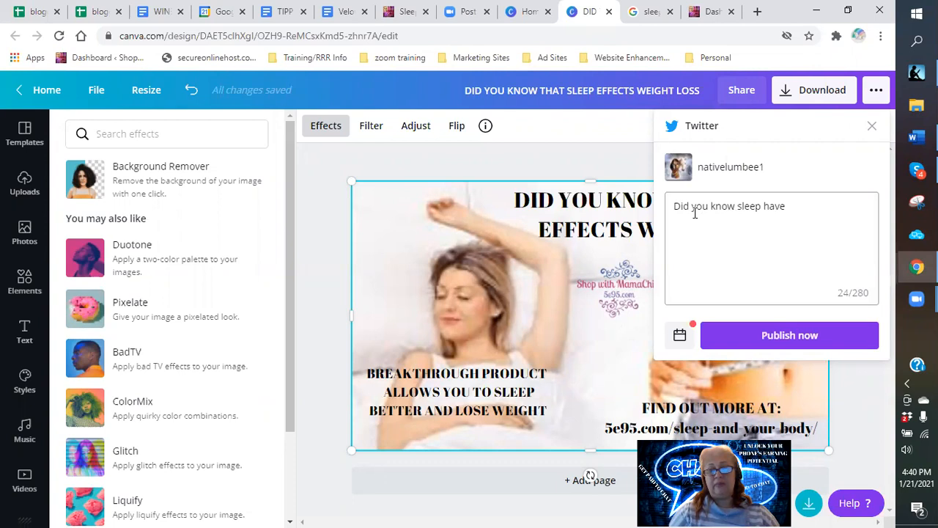
pyautogui.press('BackSpace')
pyautogui.press('BackSpace')
pyautogui.press('BackSpace')
pyautogui.press('BackSpace')
pyautogui.write('a')
pyautogui.press('BackSpace')
pyautogui.write('effect')
pyautogui.write('s you')
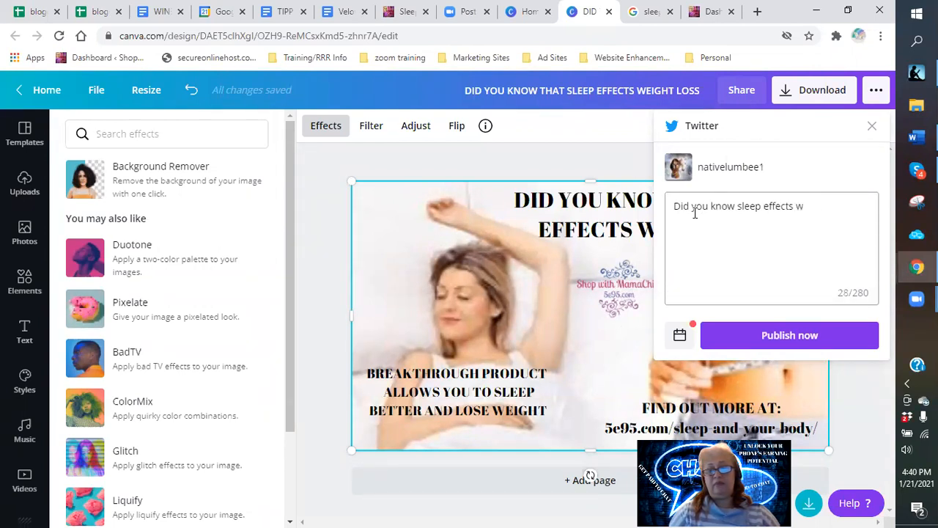
# Continue the tweet with "your ability to lose weight. Now you can get a great night's sleep and lose weight all in on product. Check it out:".
pyautogui.write('your ability to lose weight.  Now you can get a greatnigh')
pyautogui.press('BackSpace')
pyautogui.press('BackSpace')
pyautogui.press('BackSpace')
pyautogui.press('BackSpace')
pyautogui.write("night's sleep and lose weigh")
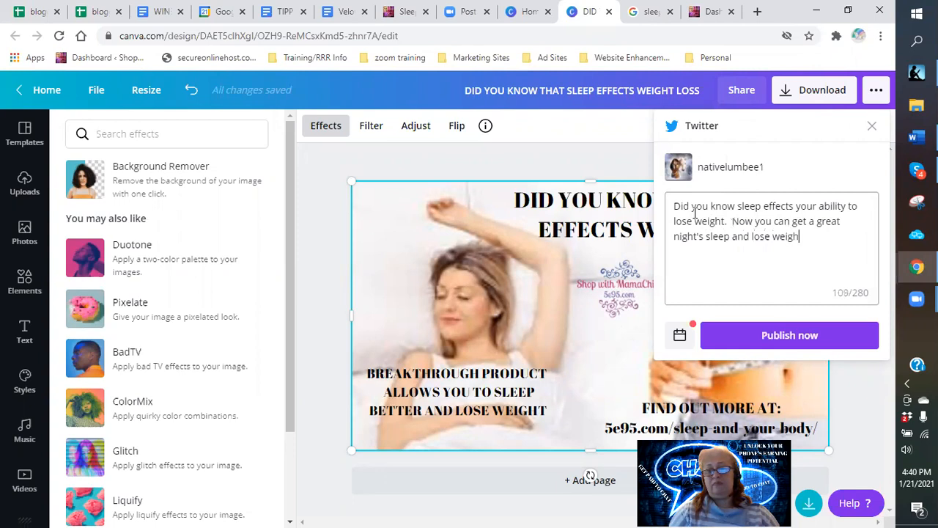
pyautogui.write('t all in on')
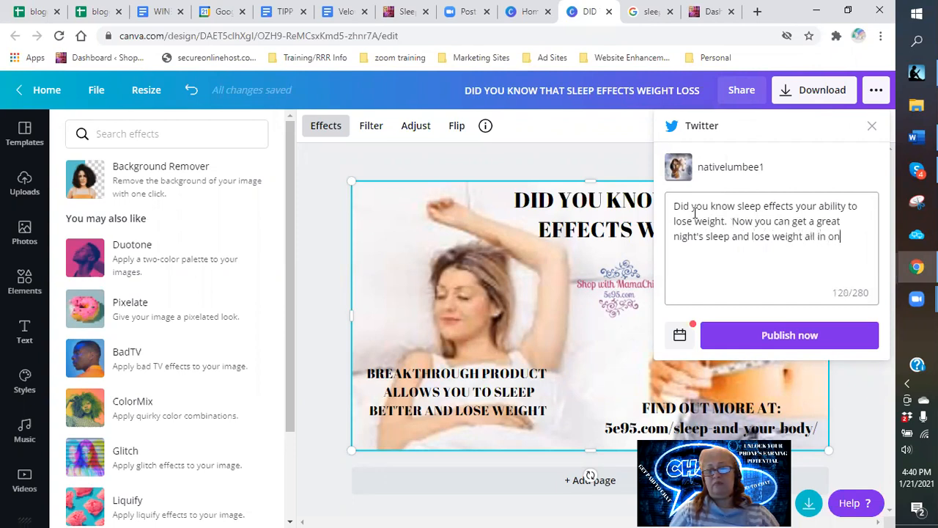
pyautogui.write(' product.  Chec')
pyautogui.press('BackSpace')
pyautogui.write('eck it out:')
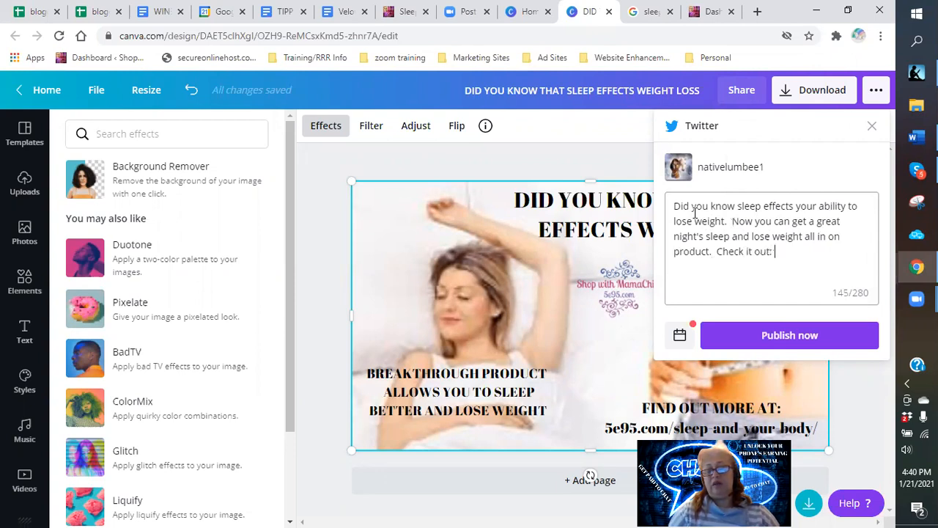
pyautogui.rightClick(799, 261)
pyautogui.click(773, 361)
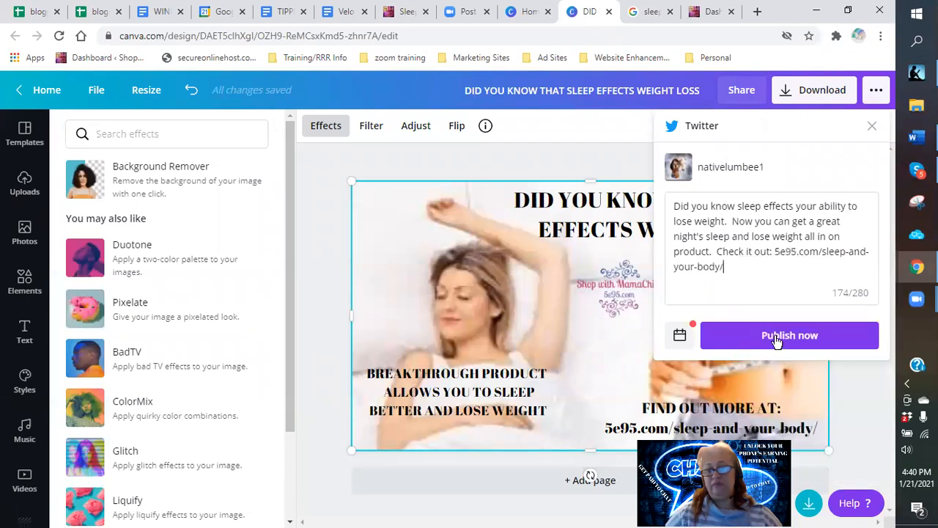
pyautogui.click(776, 255)
pyautogui.write('http:/')
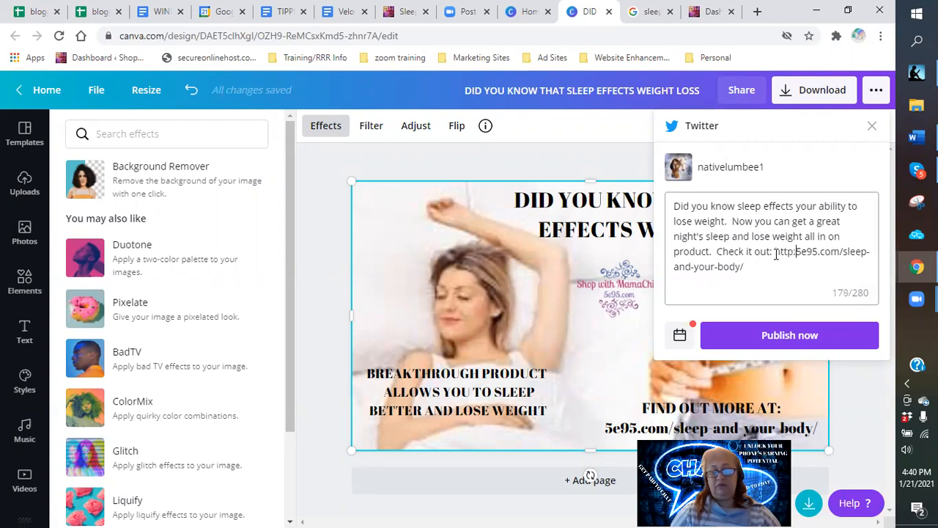
pyautogui.write('/')
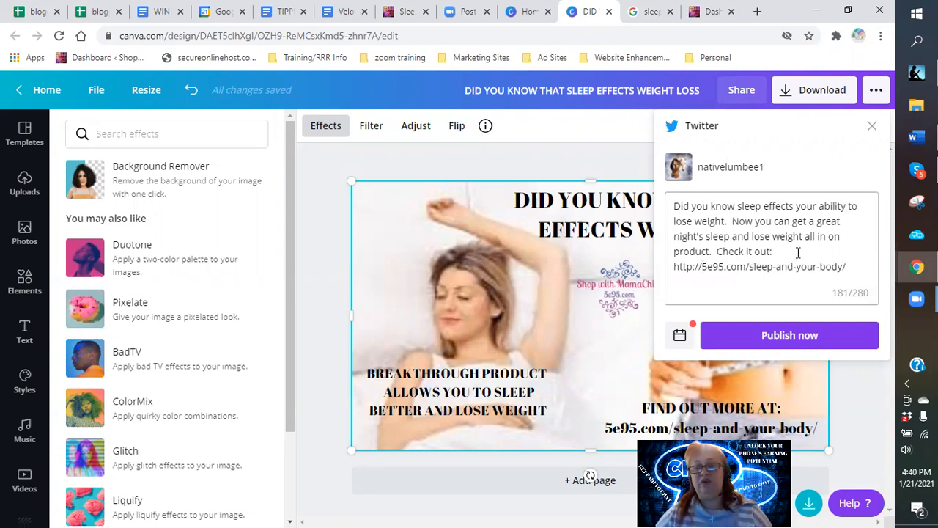
pyautogui.click(782, 339)
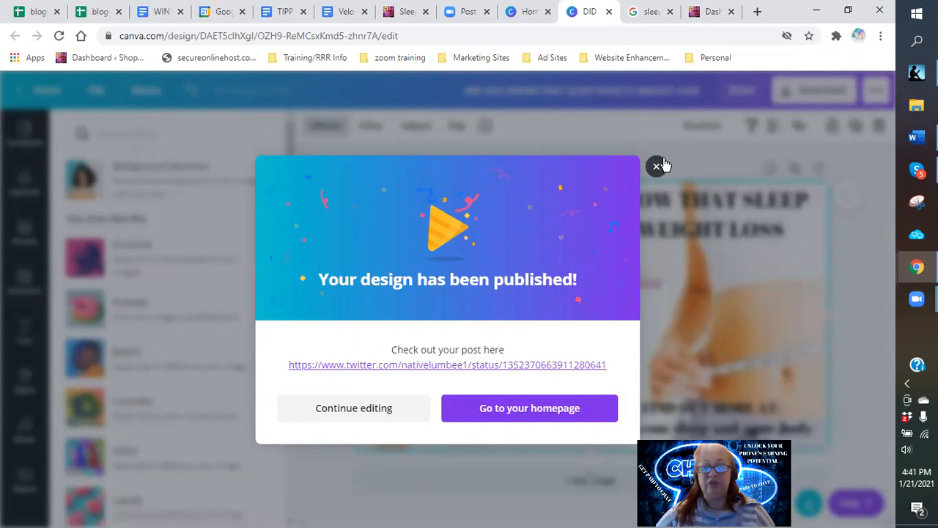
pyautogui.click(712, 161)
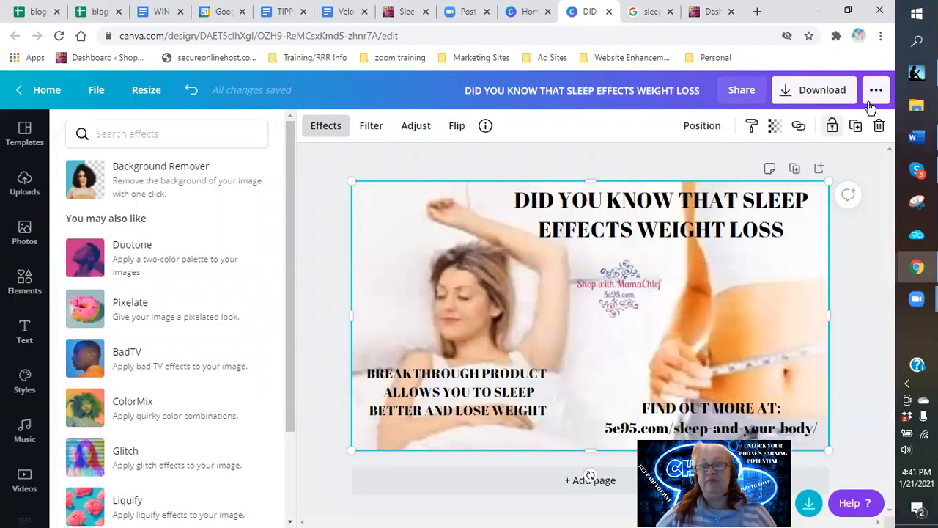
# Start a Facebook Page post of the banner for the Shop with Mama Chief page.
pyautogui.click(875, 94)
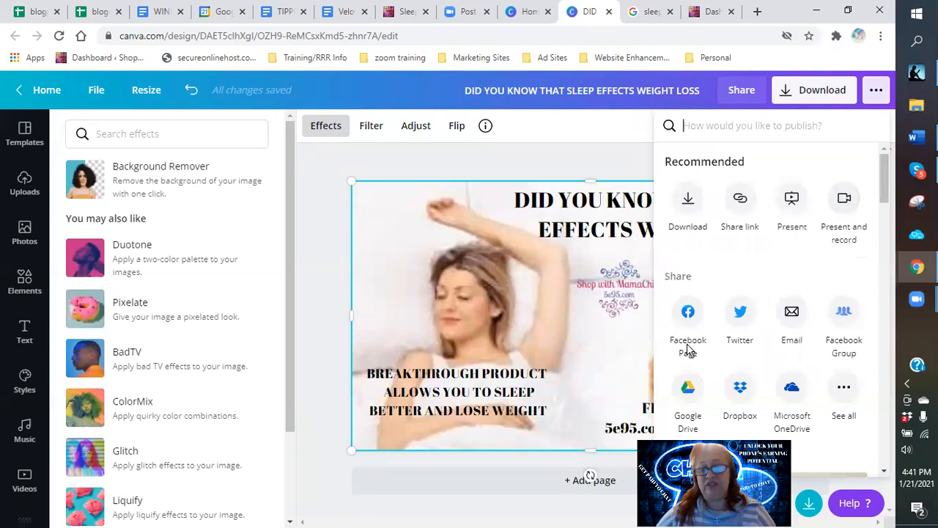
pyautogui.scroll(-1, 688, 351)
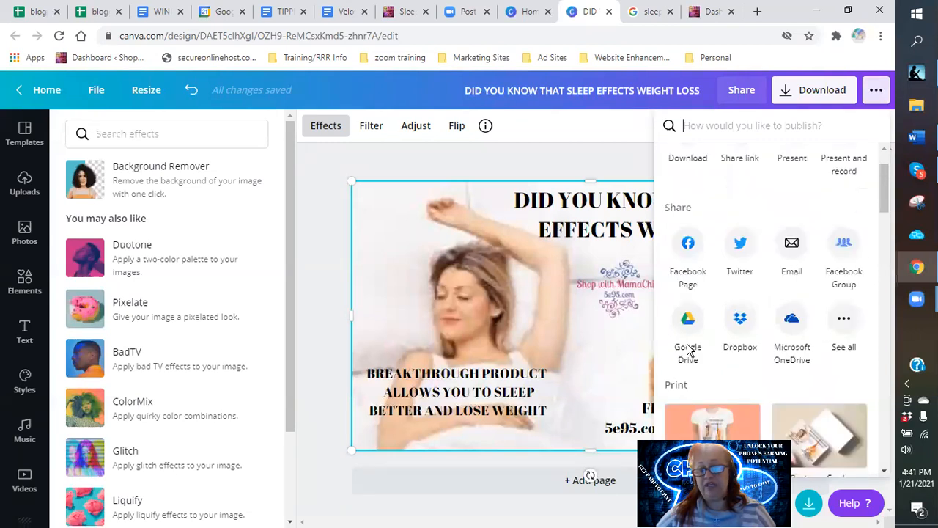
pyautogui.click(687, 247)
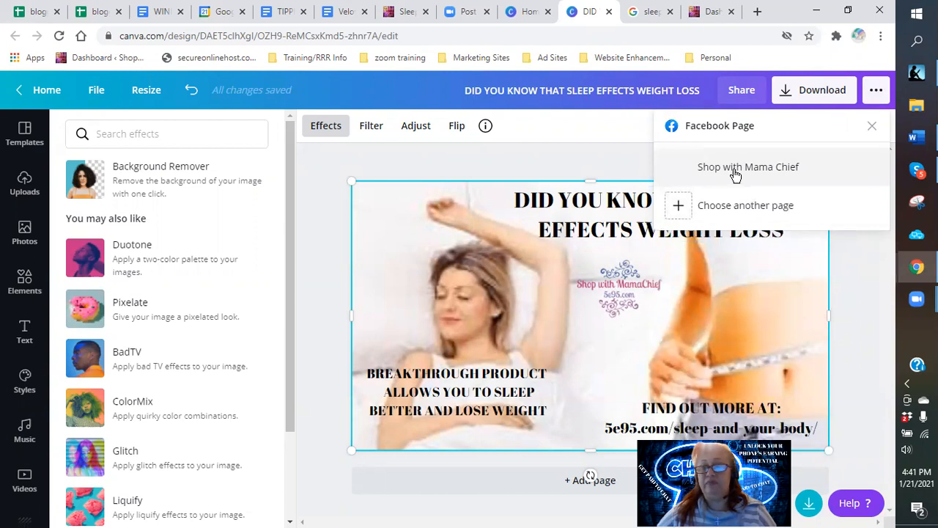
pyautogui.click(735, 174)
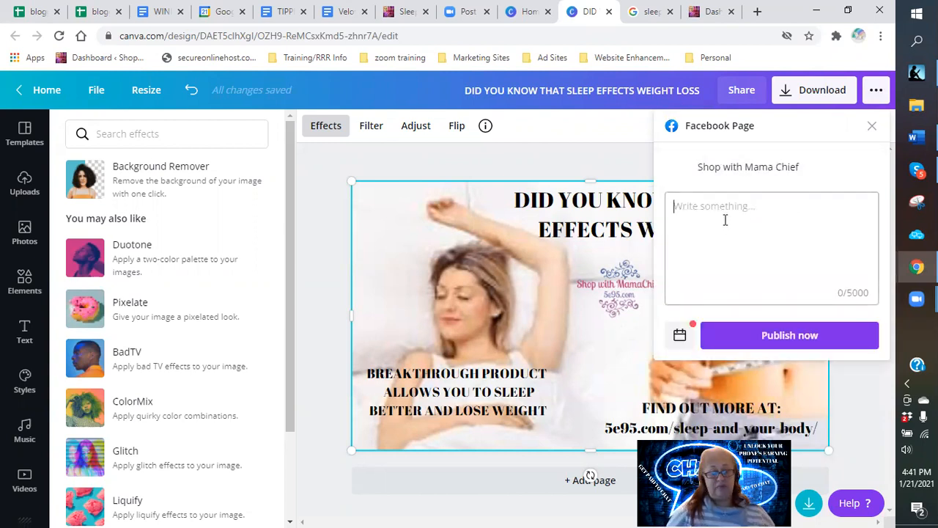
pyautogui.click(714, 214)
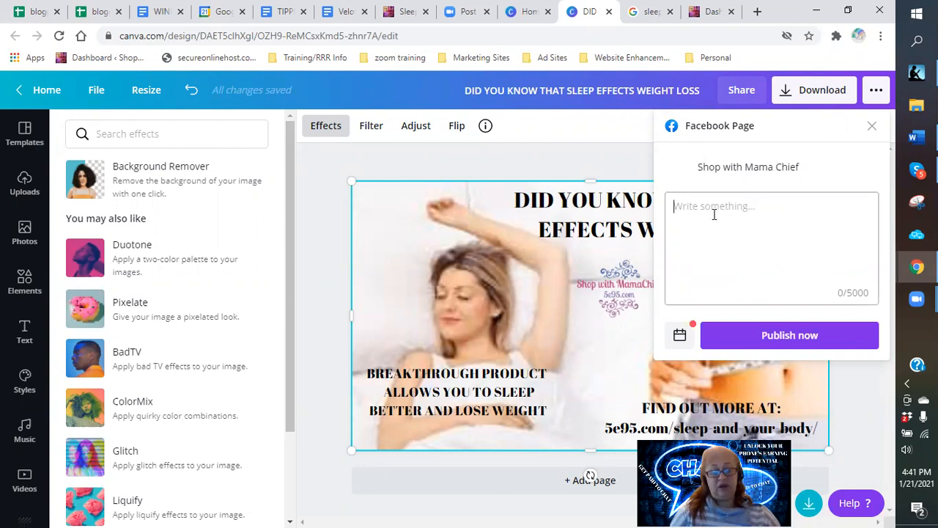
# Begin the Facebook post's text with "Did you know that there is a correlation between lack of sleep and weight loss?".
pyautogui.write('Did you k')
pyautogui.write('that sleep and weight loss')
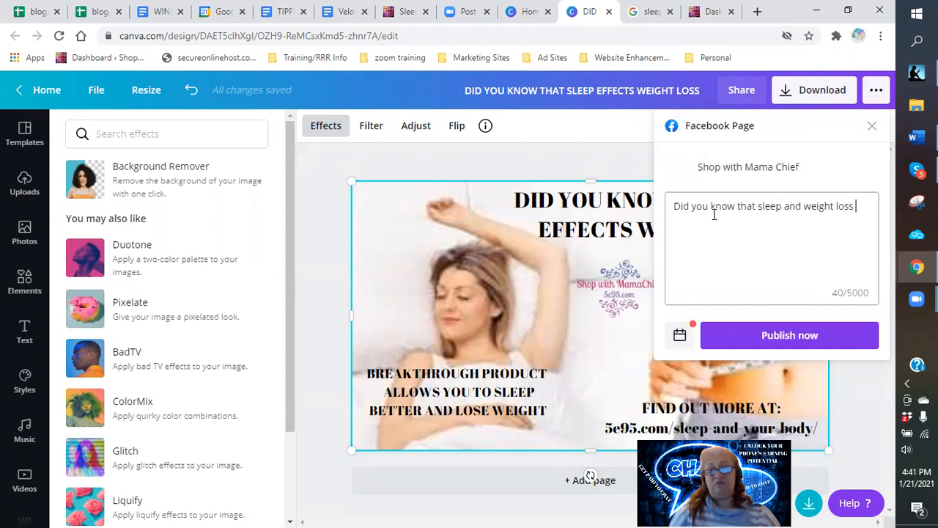
pyautogui.press('BackSpace')
pyautogui.press('BackSpace')
pyautogui.press('BackSpace')
pyautogui.press('BackSpace')
pyautogui.press('BackSpace')
pyautogui.press('BackSpace')
pyautogui.press('BackSpace')
pyautogui.press('BackSpace')
pyautogui.press('BackSpace')
pyautogui.press('BackSpace')
pyautogui.press('BackSpace')
pyautogui.press('BackSpace')
pyautogui.press('BackSpace')
pyautogui.press('BackSpace')
pyautogui.press('BackSpace')
pyautogui.press('BackSpace')
pyautogui.press('BackSpace')
pyautogui.press('BackSpace')
pyautogui.press('BackSpace')
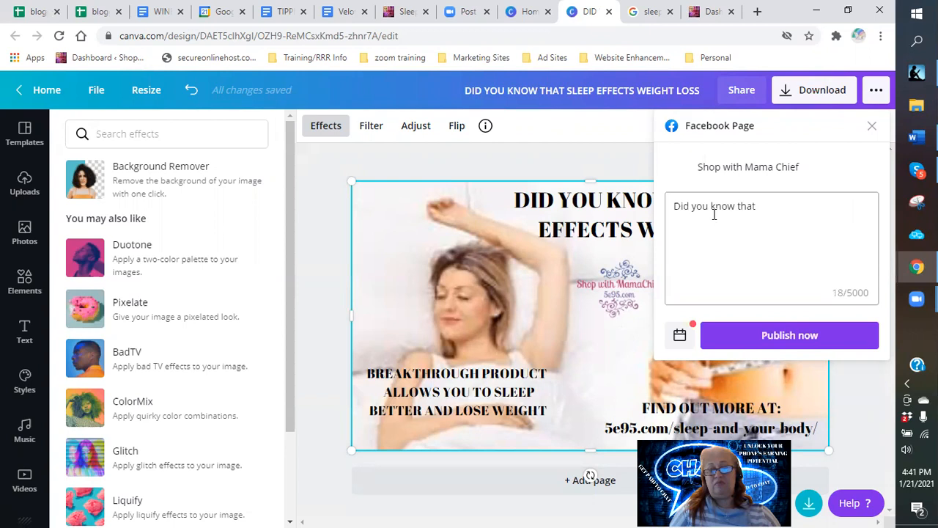
pyautogui.write('there is a correlation between')
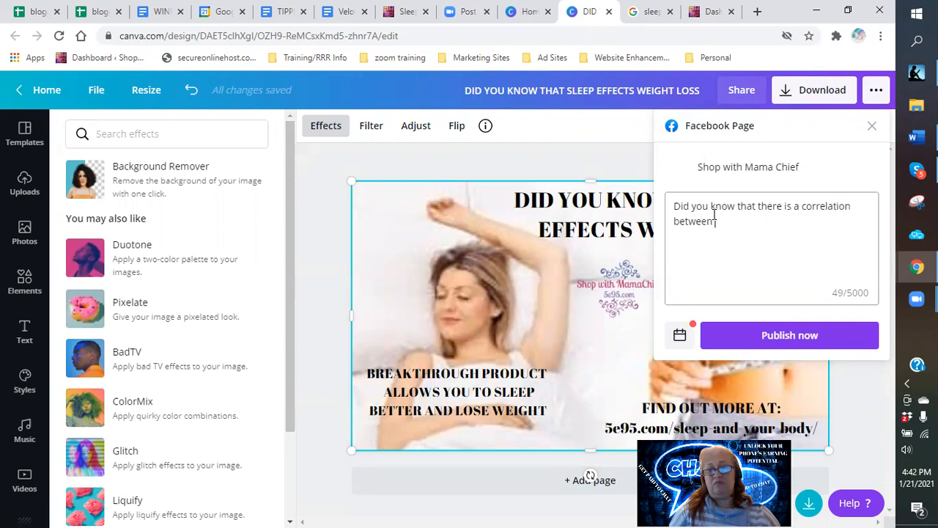
pyautogui.write(' lack of sleep and weight')
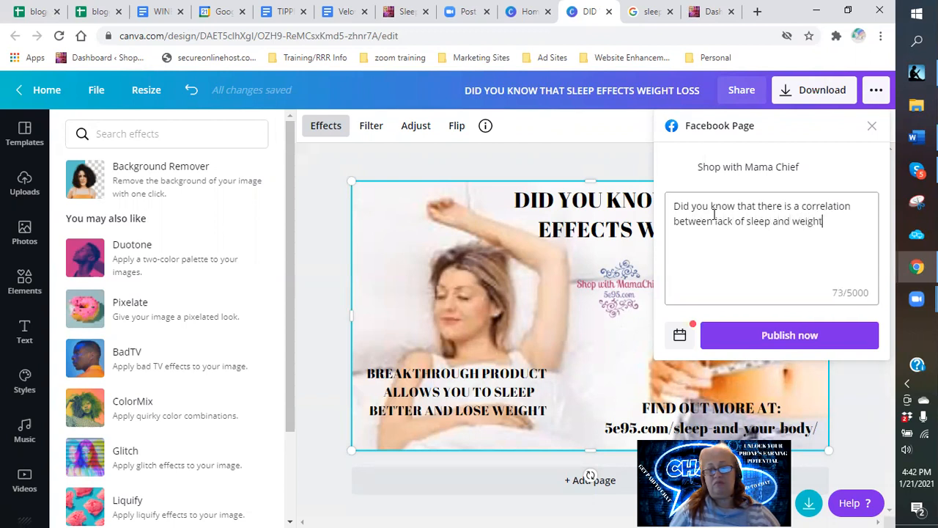
pyautogui.write(' loss?')
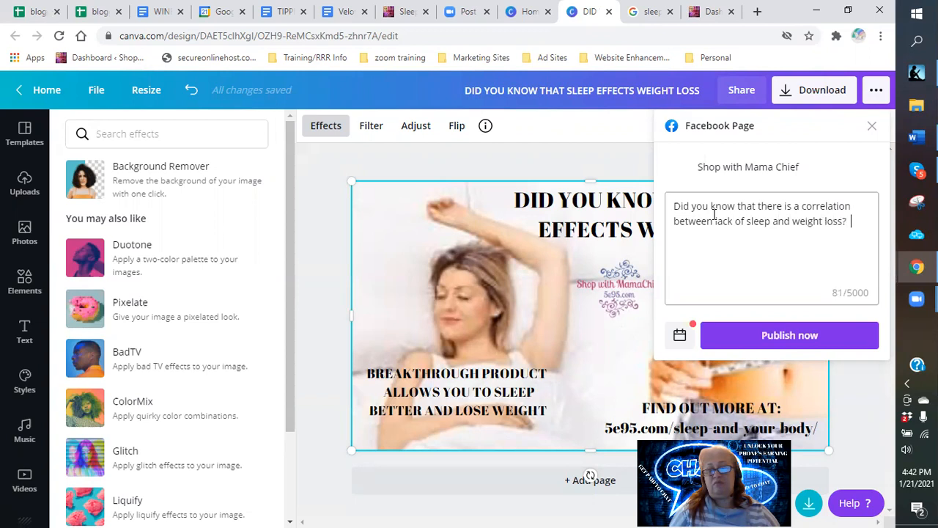
# Continue the post with "If you are having issues sleeping at night, then you may also be experiencing some serious weight issues as well.".
pyautogui.write('  If you are ha')
pyautogui.write('ving ')
pyautogui.write('issues sl')
pyautogui.write('oe')
pyautogui.press('BackSpace')
pyautogui.press('BackSpace')
pyautogui.write('eep')
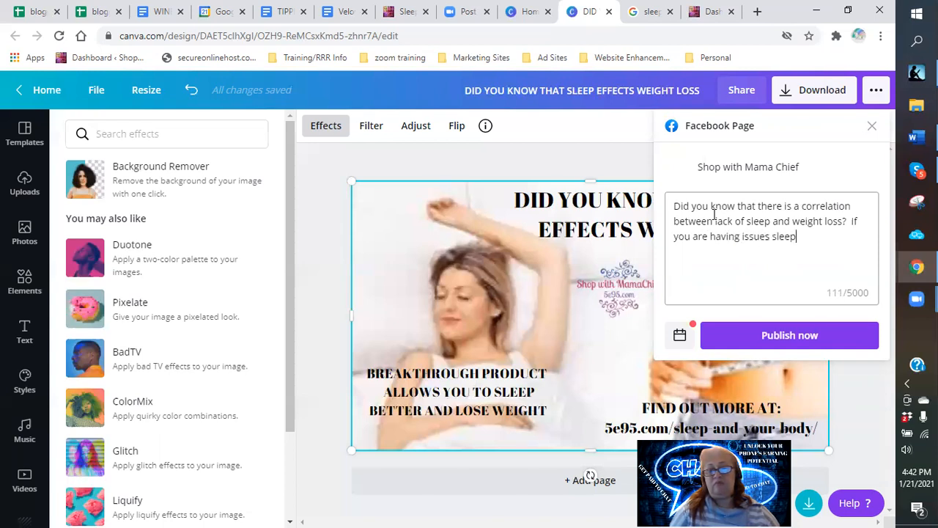
pyautogui.write('ing at night, then you may')
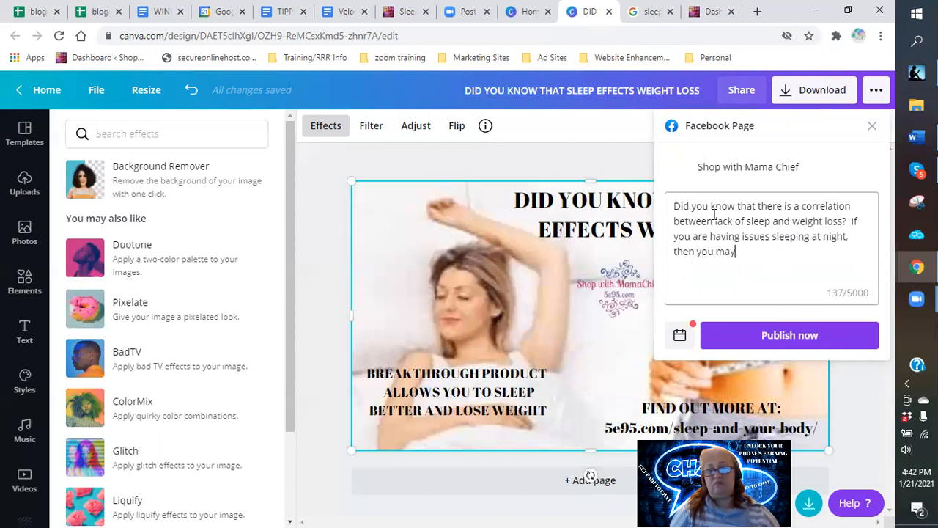
pyautogui.write(' also be experiencing s')
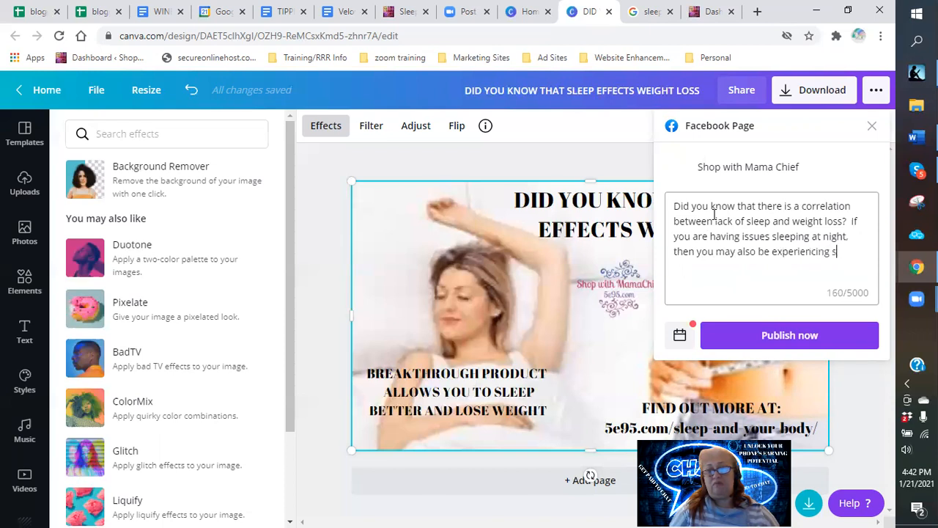
pyautogui.write('ome sereiious weight issues as well.  S')
pyautogui.press('BackSpace')
# Add the sentence "Lack of sleep and weight gain go hand in hand." to the Facebook post.
pyautogui.write('Lack of')
pyautogui.press('BackSpace')
pyautogui.press('BackSpace')
pyautogui.write('of sleep andwel')
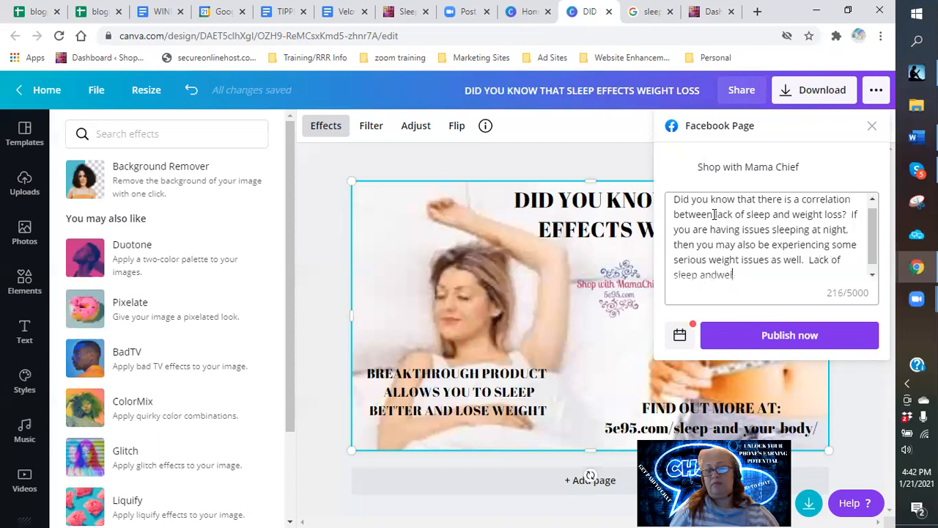
pyautogui.press('BackSpace')
pyautogui.press('BackSpace')
pyautogui.write('wel')
pyautogui.press('BackSpace')
pyautogui.write('ight gain go hand inh')
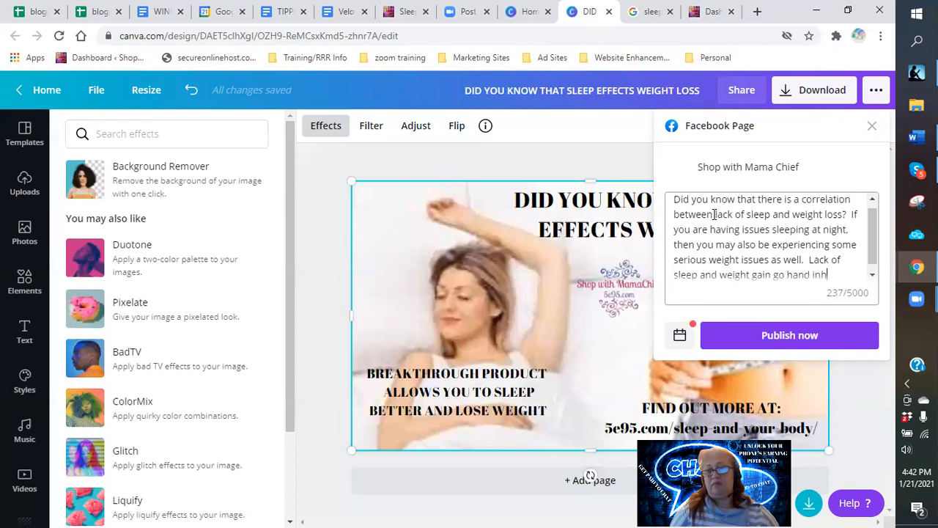
pyautogui.write('d.d  Scien')
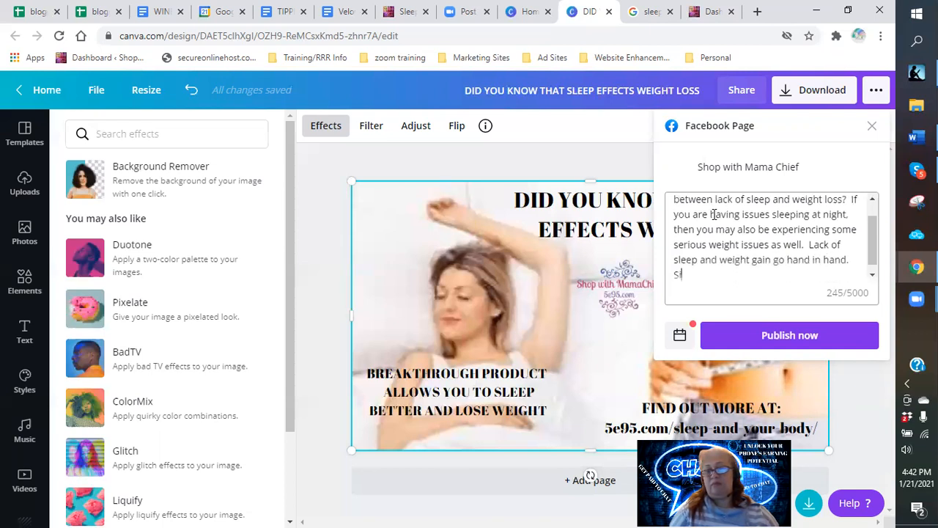
# Continue the post with "Scientific research has proven that sleep has some severe consequences on a lot of our health issues.".
pyautogui.write('tific research ')
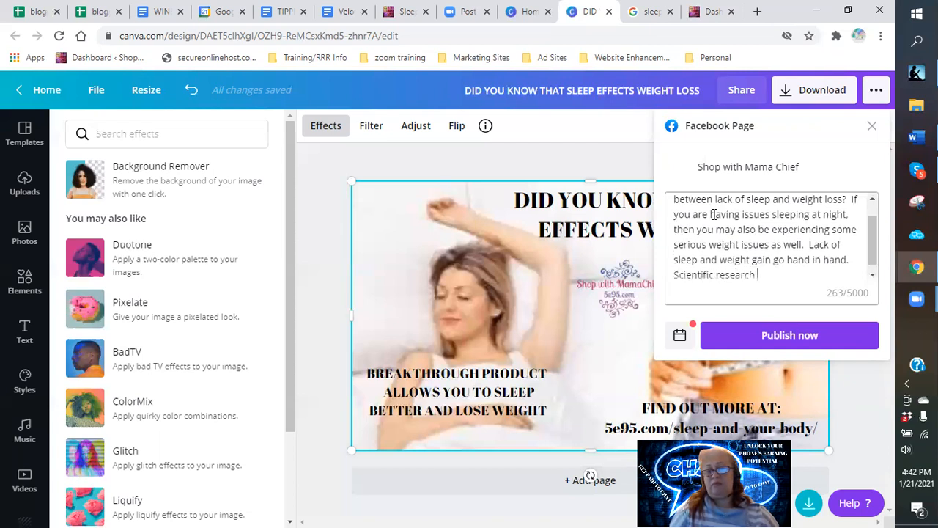
pyautogui.write('has probem')
pyautogui.press('BackSpace')
pyautogui.write('ven')
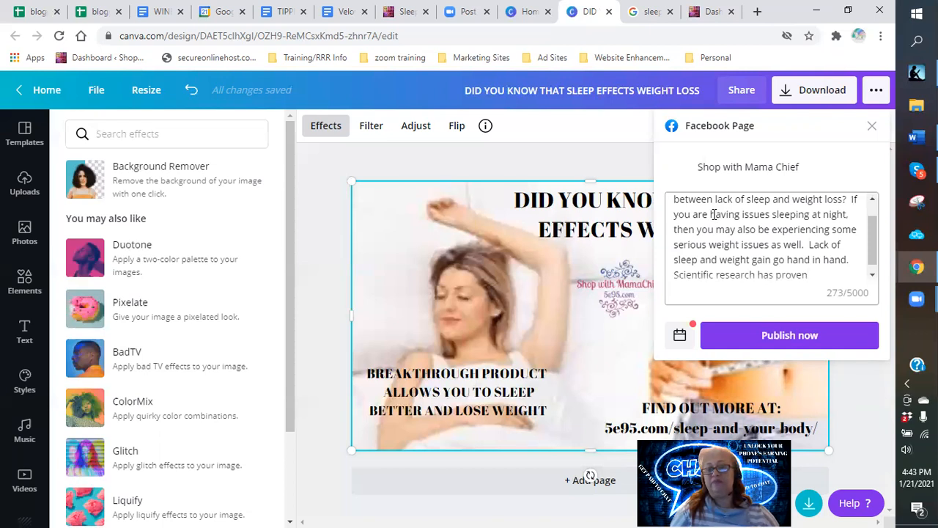
pyautogui.write(' that sleep')
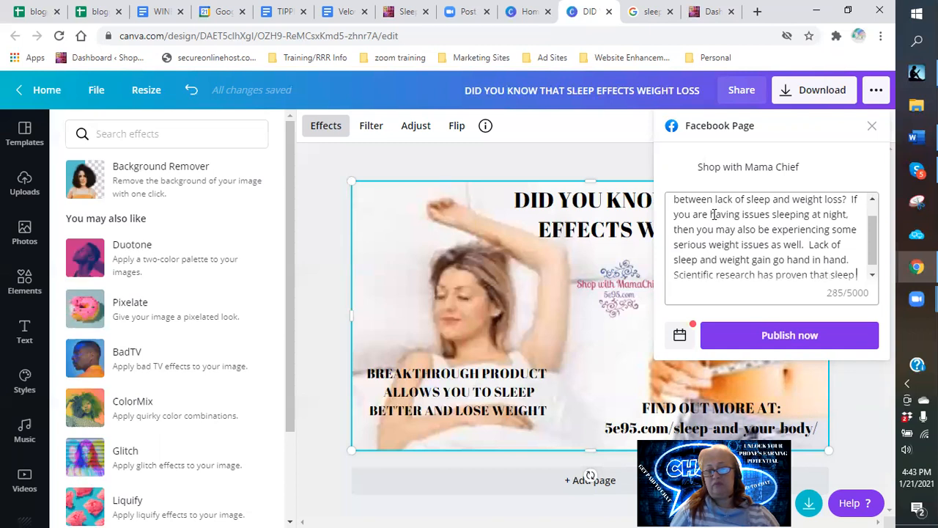
pyautogui.write(' has')
pyautogui.press('BackSpace')
pyautogui.press('BackSpace')
pyautogui.write('has ')
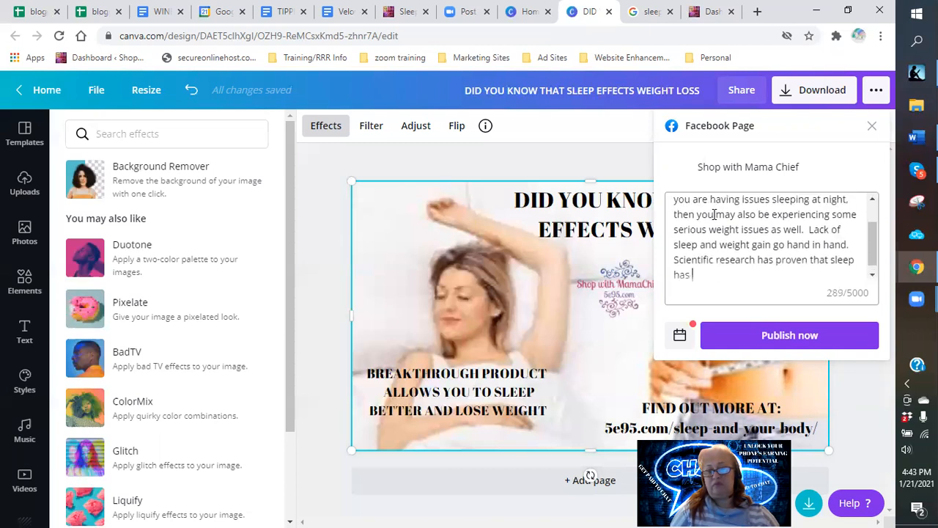
pyautogui.write('some severe')
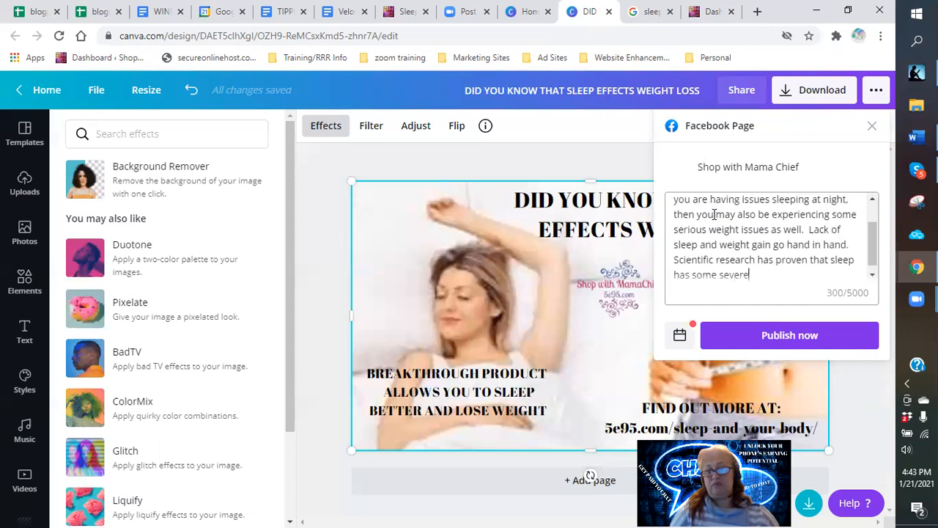
pyautogui.write(' consequences on')
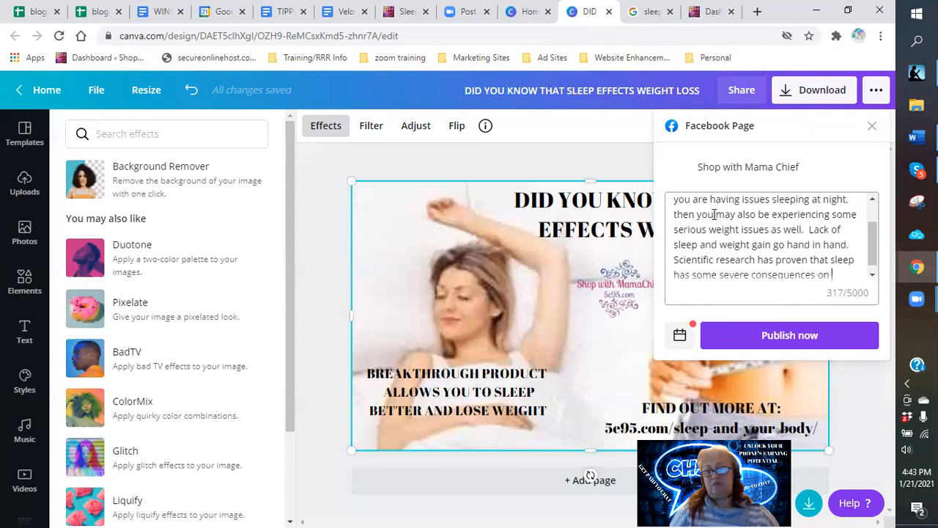
pyautogui.write(' a lot of ')
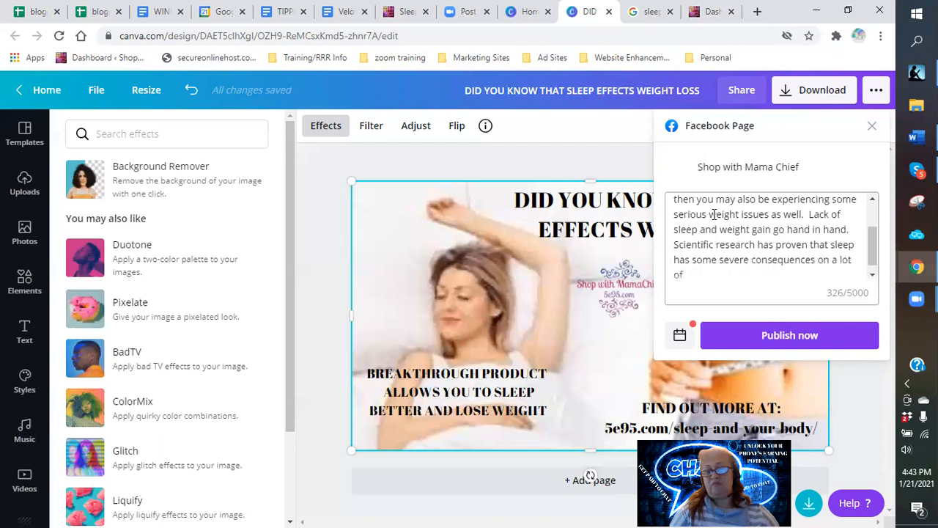
pyautogui.write('our hela')
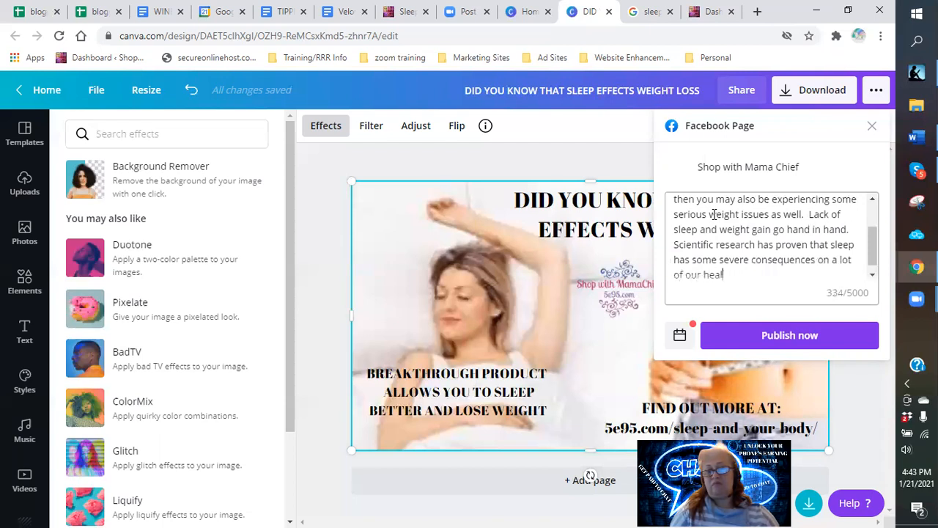
pyautogui.write('lth issues')
# Start the post's list of effects with "Including but not limited to, weight loss, premature aging, wrinkles, depression,".
pyautogui.write('.  Indluding but n')
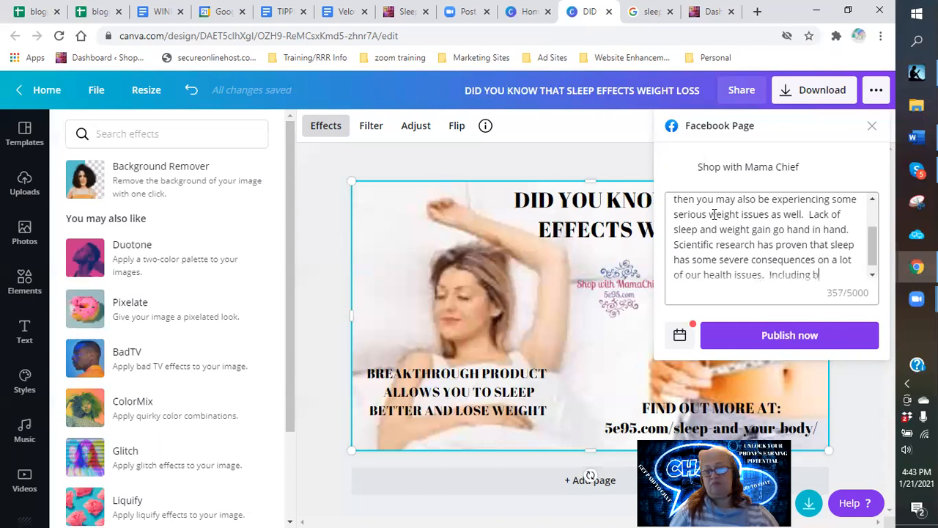
pyautogui.write('ot limited ')
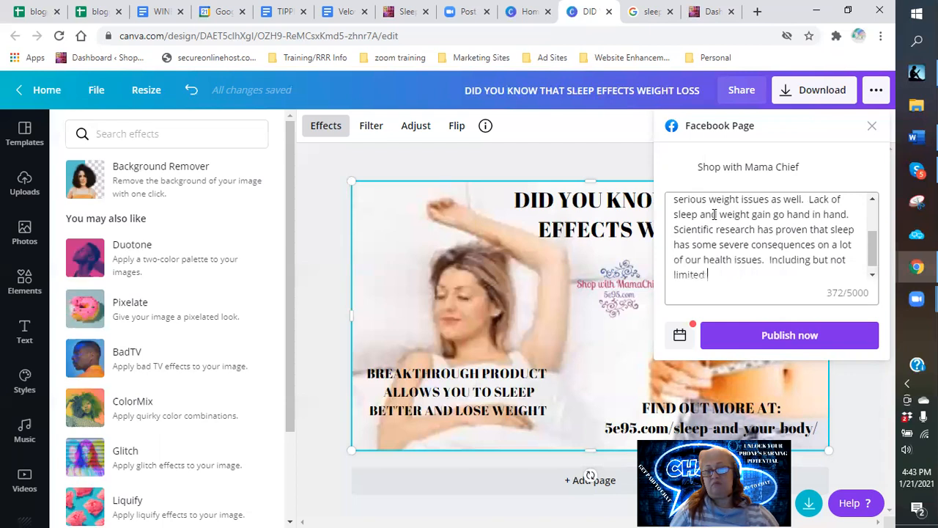
pyautogui.write('to, weight loss, ')
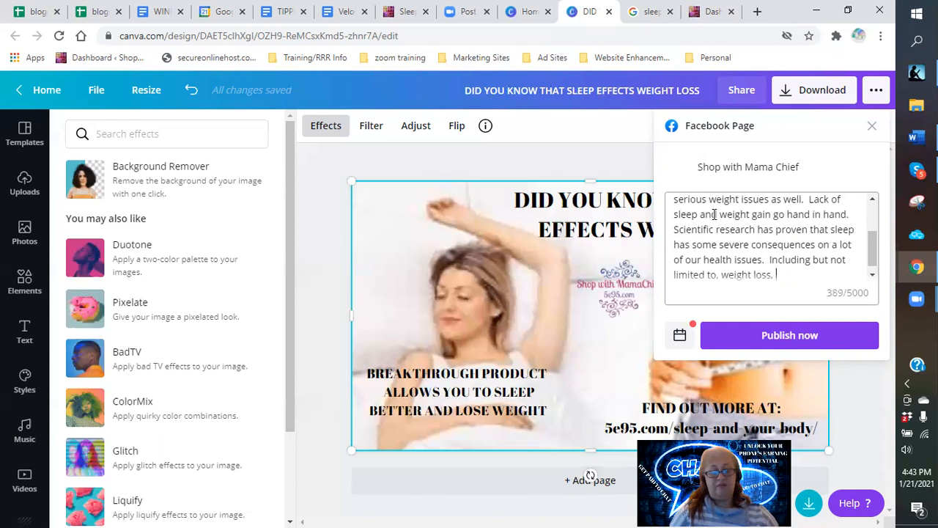
pyautogui.write('prem')
pyautogui.write('ature agi')
pyautogui.write('ng, w')
pyautogui.write('rinkles')
pyautogui.write('roo')
pyautogui.press('BackSpace')
pyautogui.press('BackSpace')
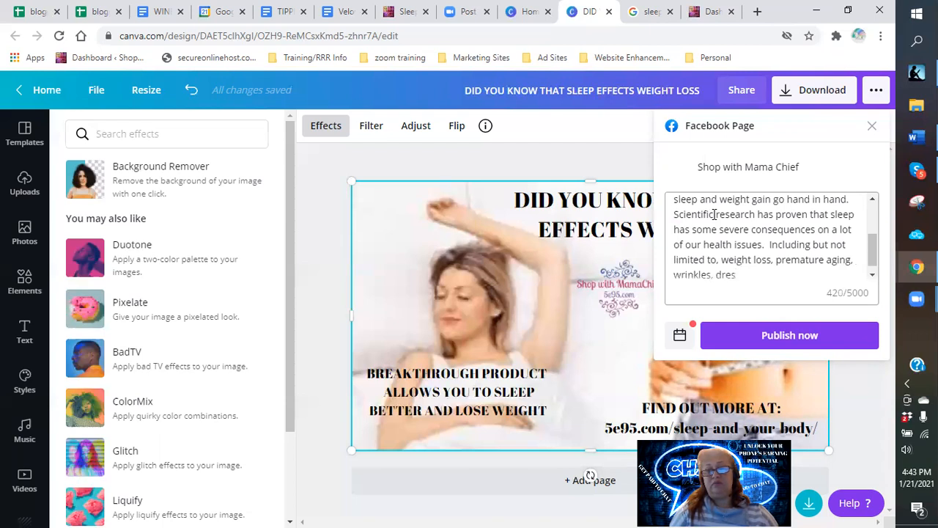
pyautogui.write('pression.')
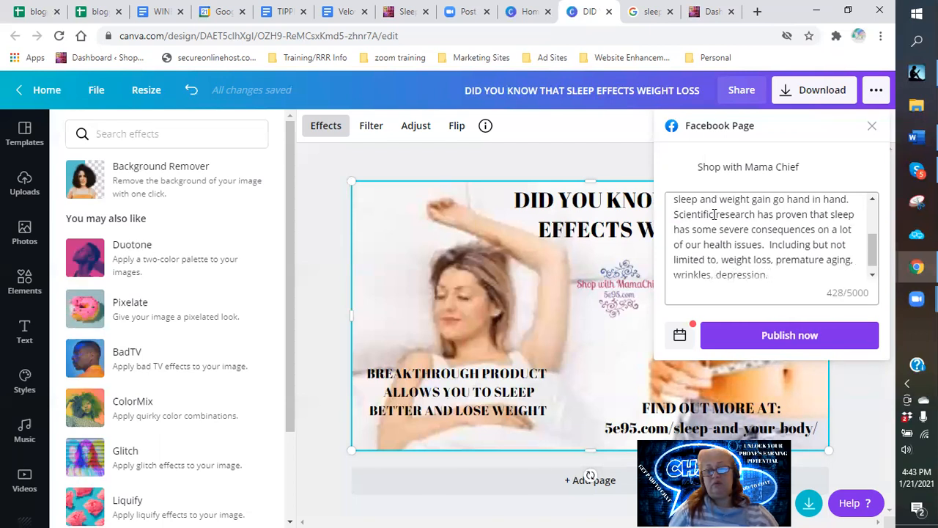
# Finish the list of effects with "sex drive, or lack thereof and even decrease focus and mental acuity".
pyautogui.write('sex drive, or lack thereof and even')
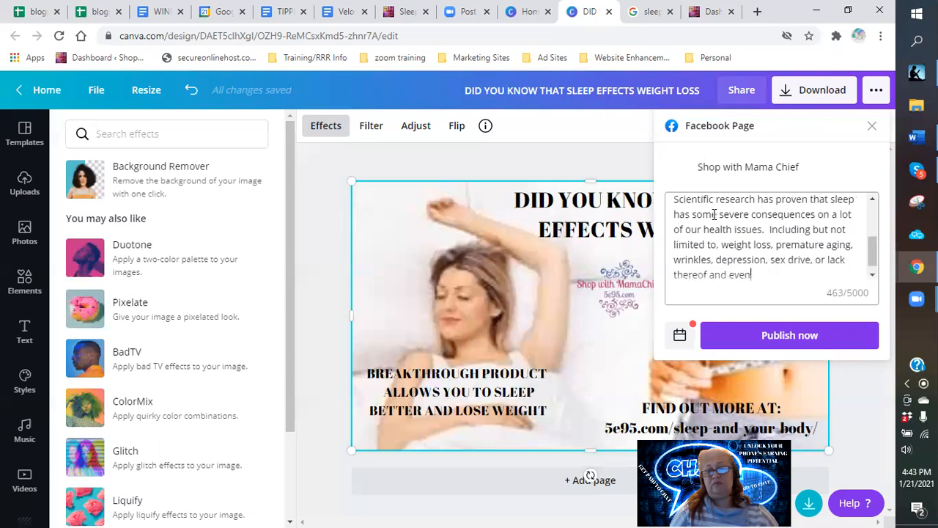
pyautogui.write(' decrease')
pyautogui.write(' foous and mental a')
pyautogui.write('cuity')
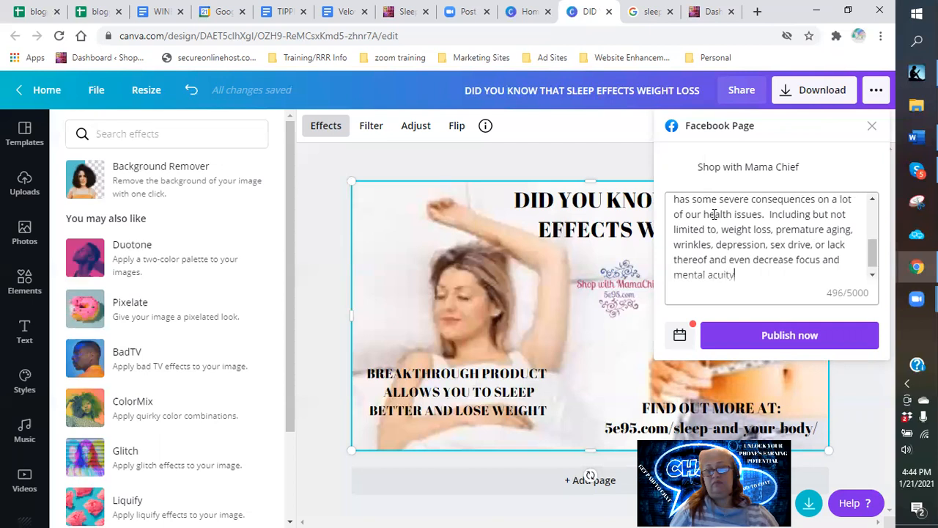
# Close the Facebook post's text with "Want more information check out my blog page:".
pyautogui.write('.  Want more info')
pyautogui.write('rmation check o')
pyautogui.write('ut m')
pyautogui.write('y bl')
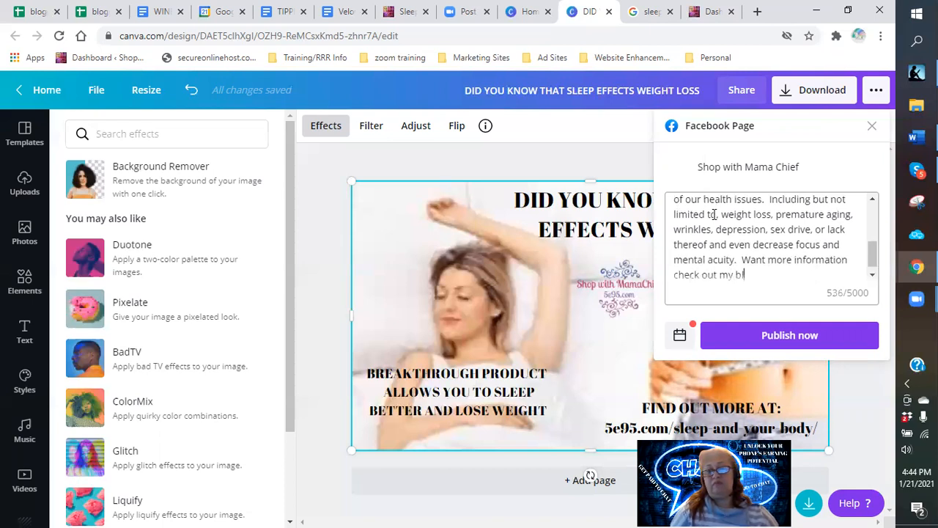
pyautogui.write('og page:')
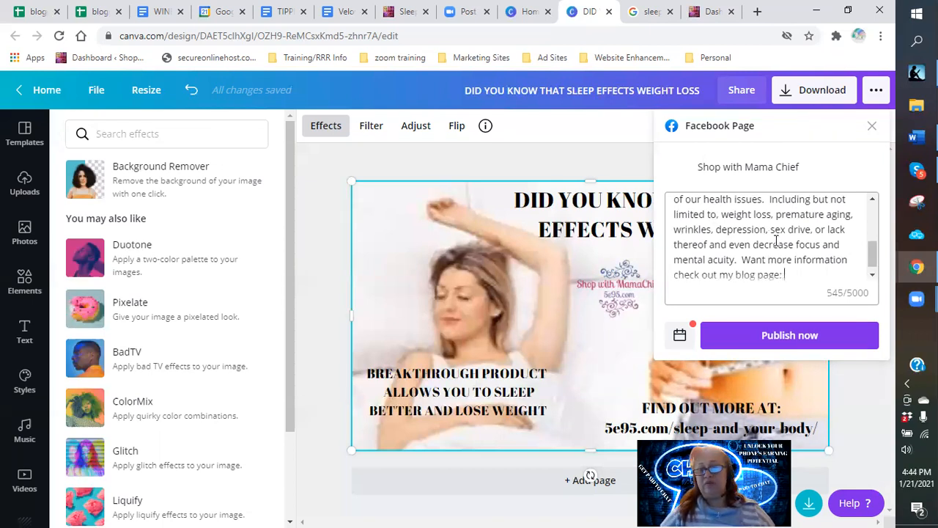
# Copy the entire Facebook post text and switch to the Velovita document in Google Docs.
pyautogui.moveTo(792, 275); pyautogui.dragTo(673, 197)
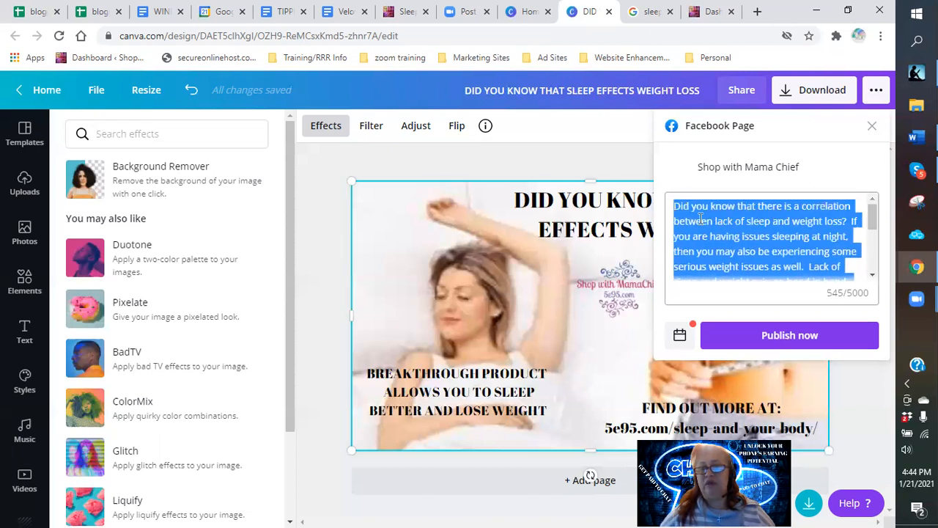
pyautogui.rightClick(701, 218)
pyautogui.click(585, 265)
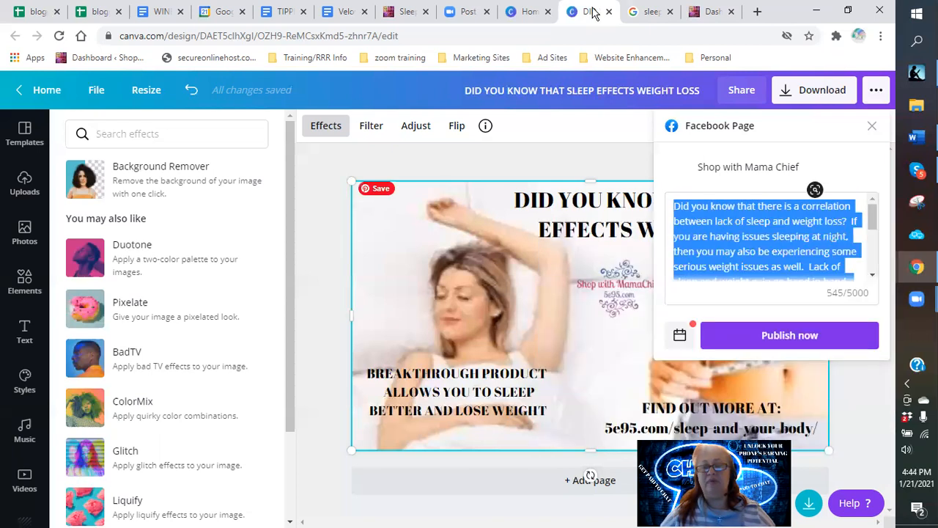
pyautogui.click(337, 16)
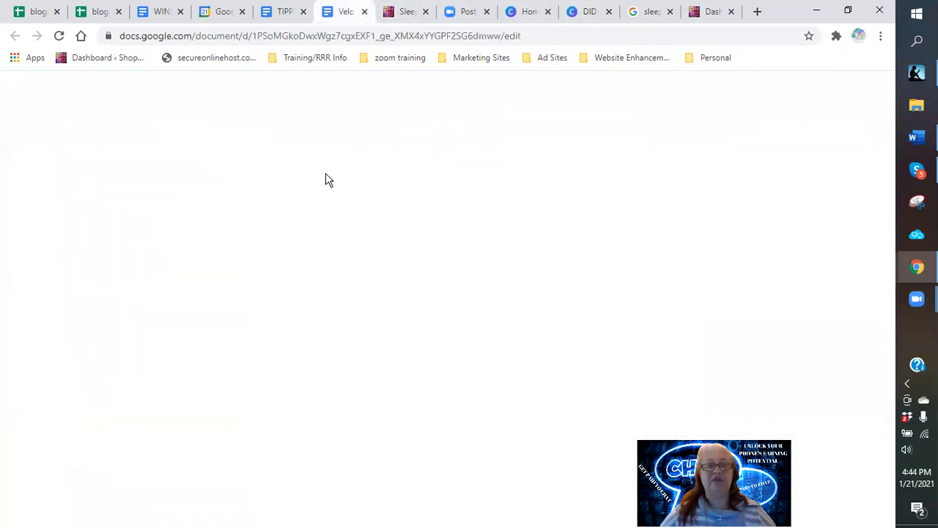
# Add the heading "Sleep and weight loss ad:" on the empty line under Description, followed by a new line.
pyautogui.scroll(-10, 427, 316)
pyautogui.scroll(-9, 429, 316)
pyautogui.scroll(-4, 422, 314)
pyautogui.scroll(5, 421, 314)
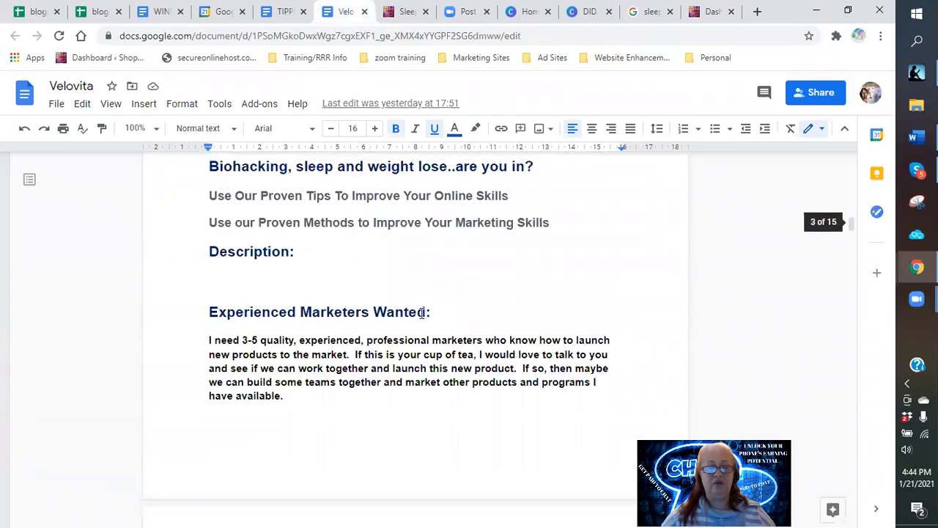
pyautogui.click(235, 279)
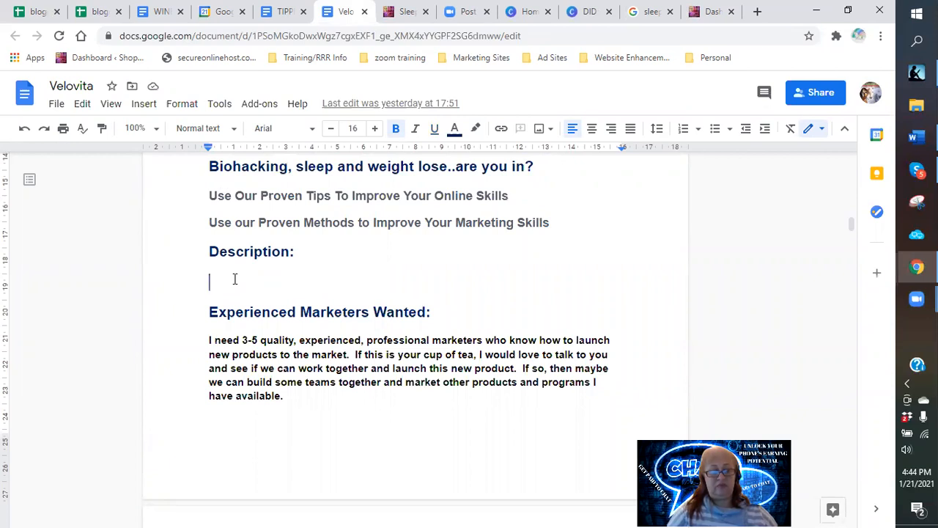
pyautogui.write('Sleep and weight loss ad:')
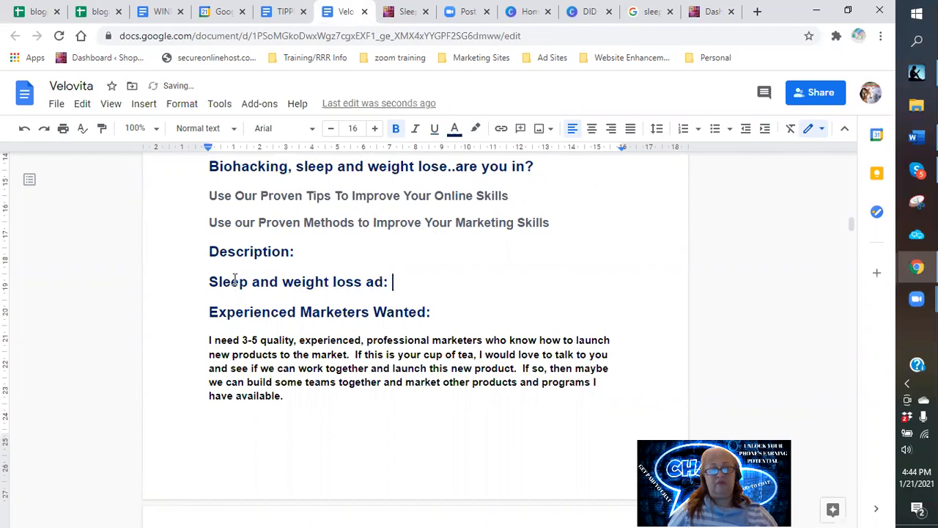
pyautogui.press('Return')
# Paste the copied Facebook post text beneath the "Sleep and weight loss ad:" heading.
pyautogui.rightClick(227, 309)
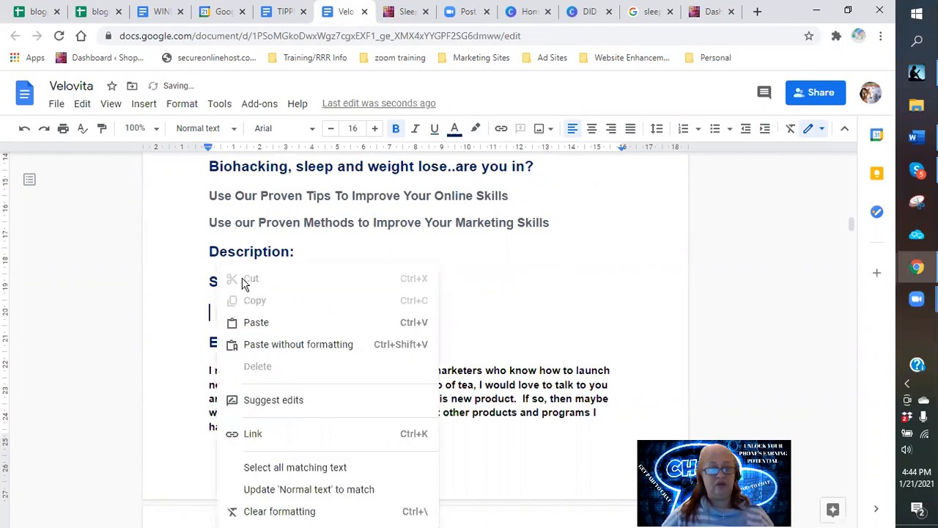
pyautogui.click(256, 322)
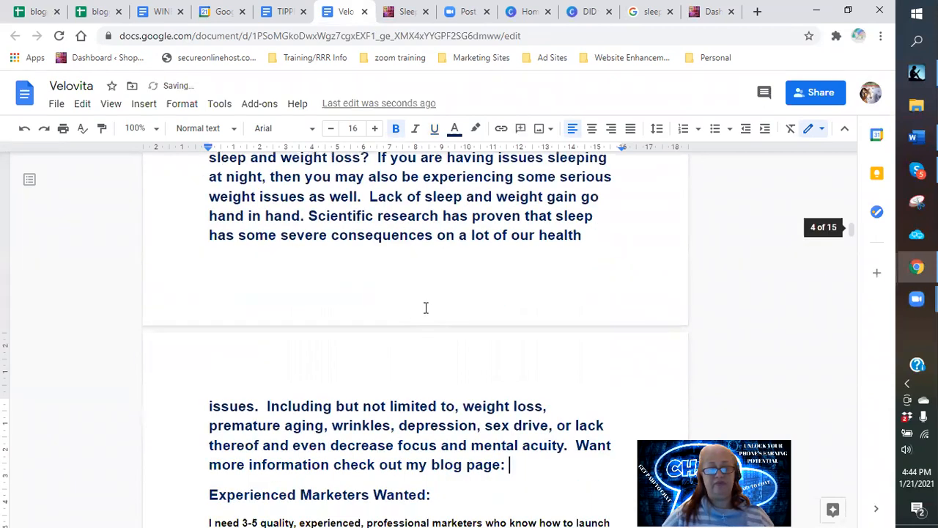
pyautogui.scroll(-2, 422, 310)
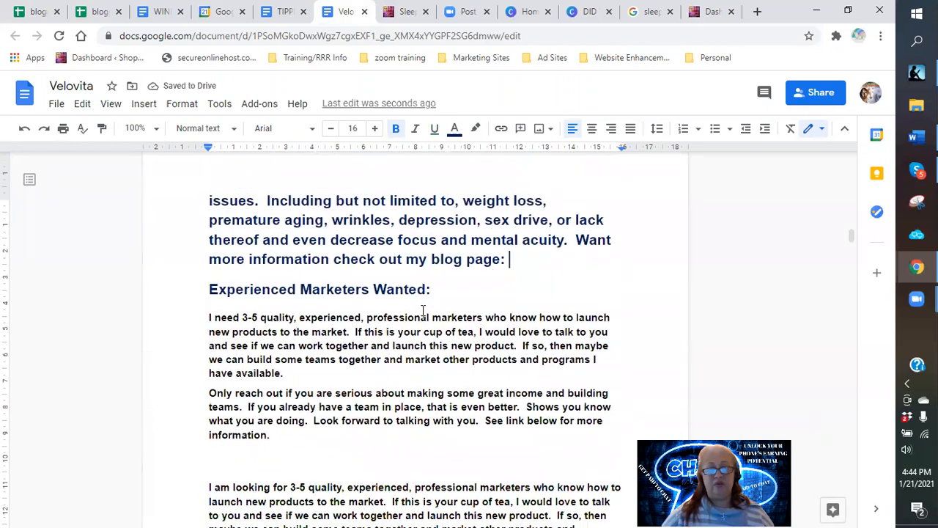
pyautogui.scroll(8, 432, 323)
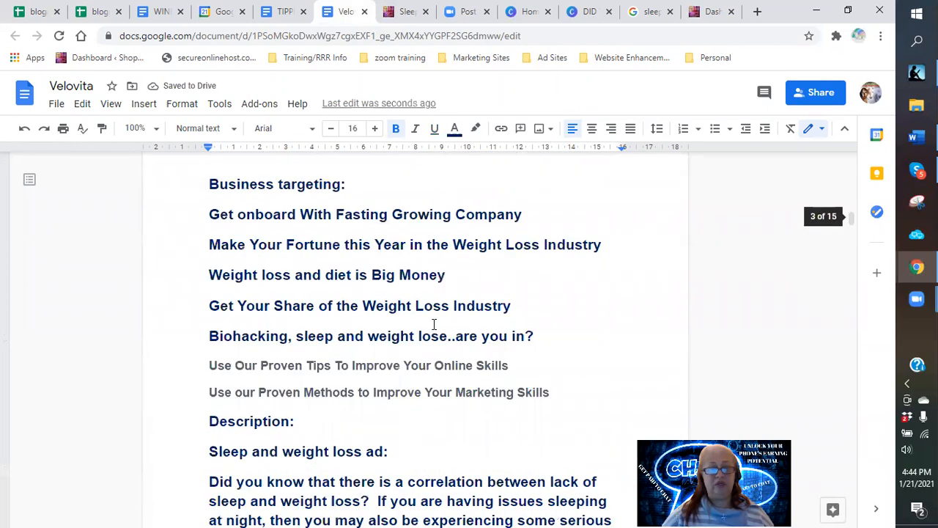
pyautogui.scroll(15, 435, 324)
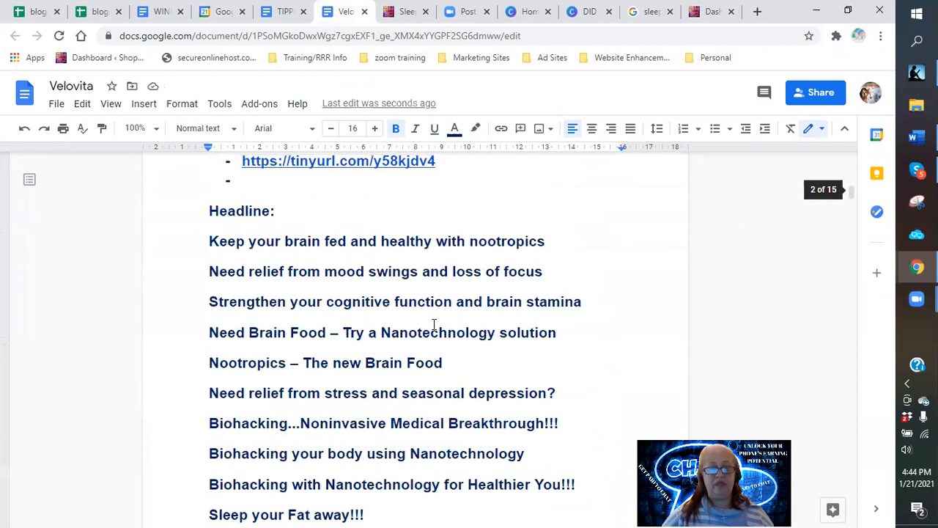
pyautogui.scroll(5, 434, 308)
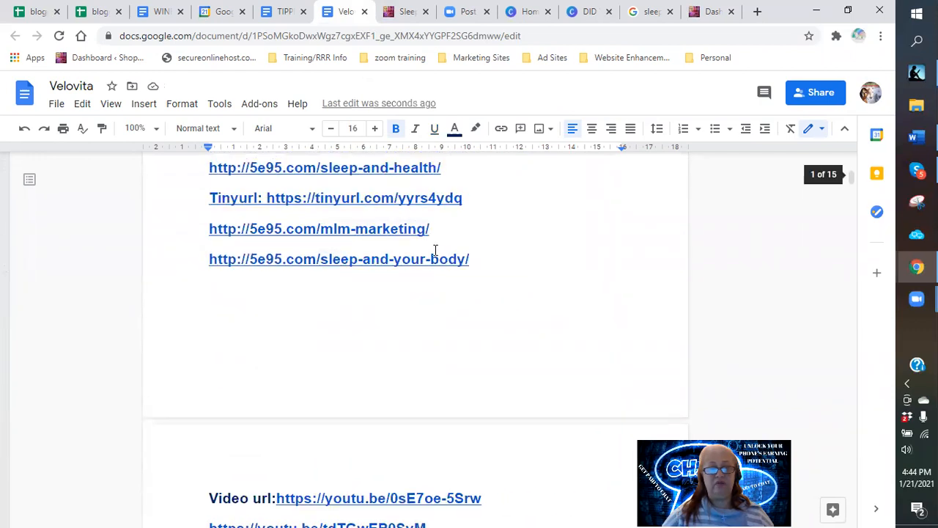
pyautogui.moveTo(470, 263); pyautogui.dragTo(210, 260)
pyautogui.rightClick(210, 266)
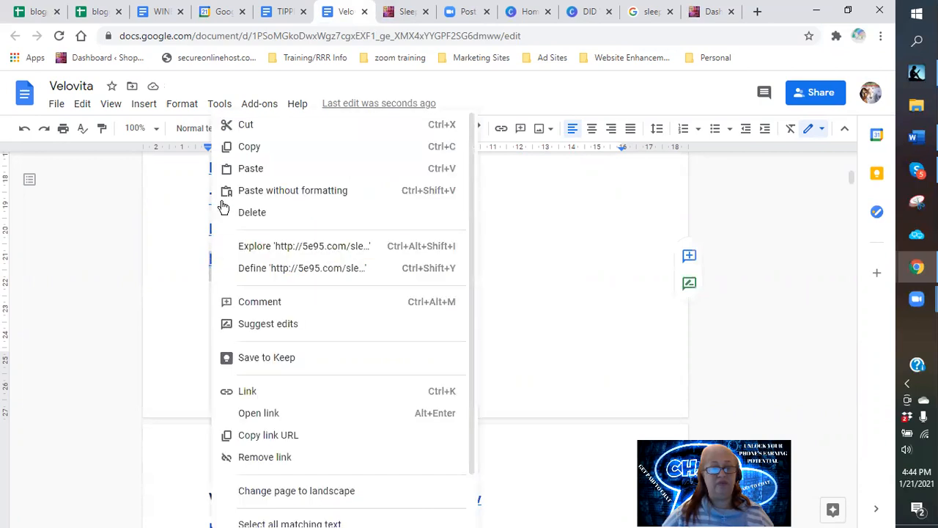
pyautogui.click(247, 169)
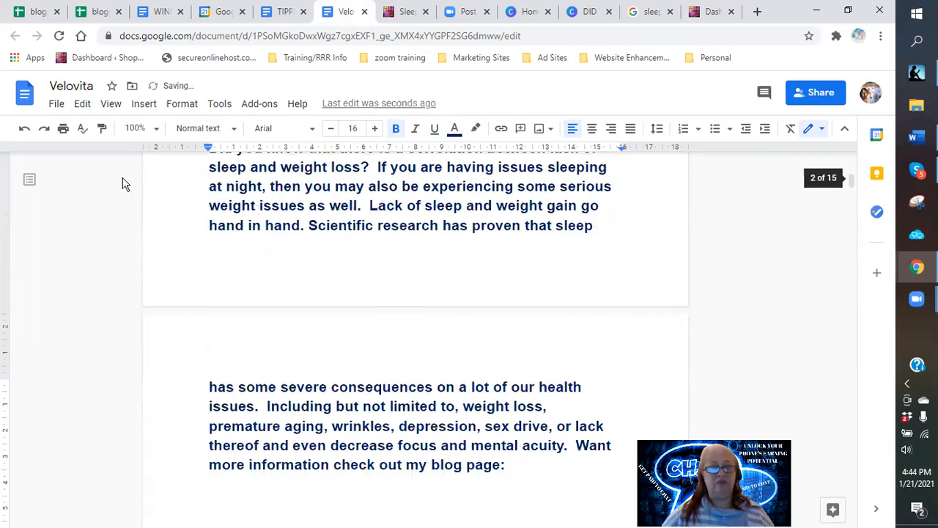
pyautogui.click(24, 130)
pyautogui.hotkey('ctrl', 'c')
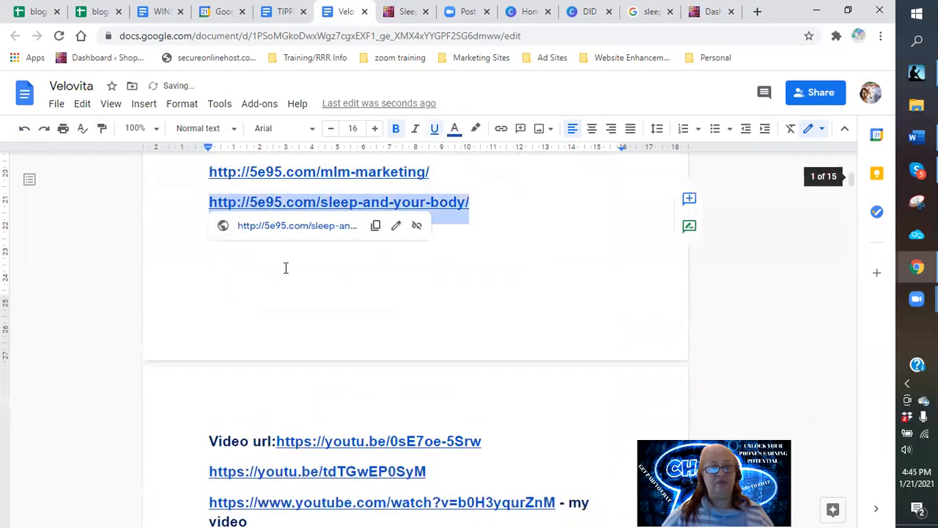
pyautogui.rightClick(307, 230)
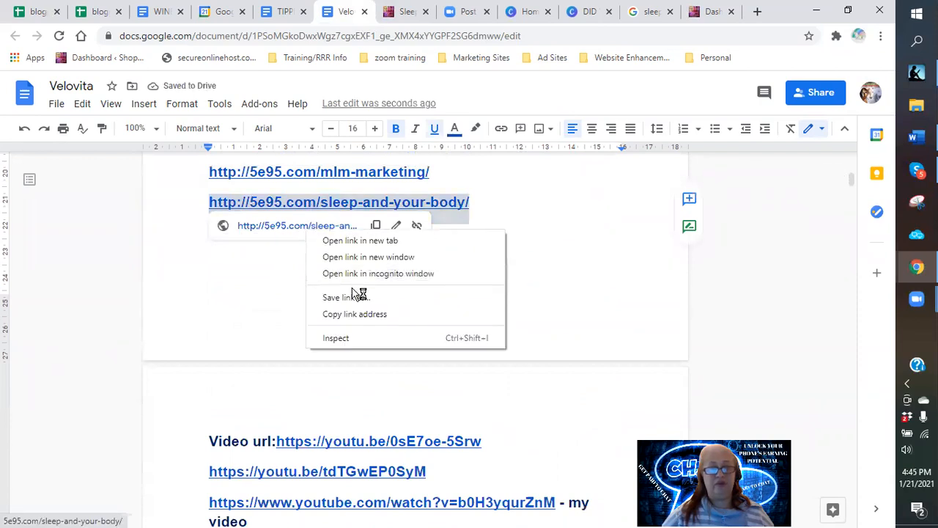
pyautogui.click(353, 315)
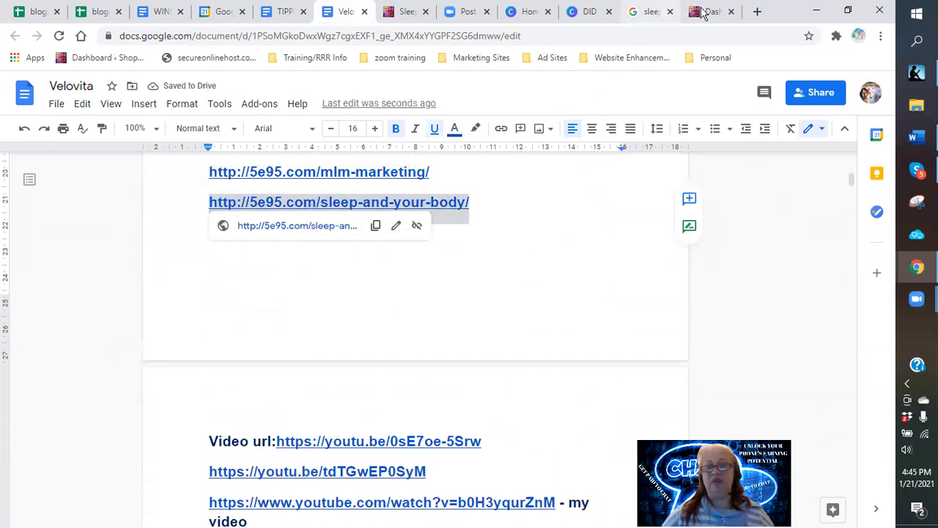
pyautogui.click(591, 15)
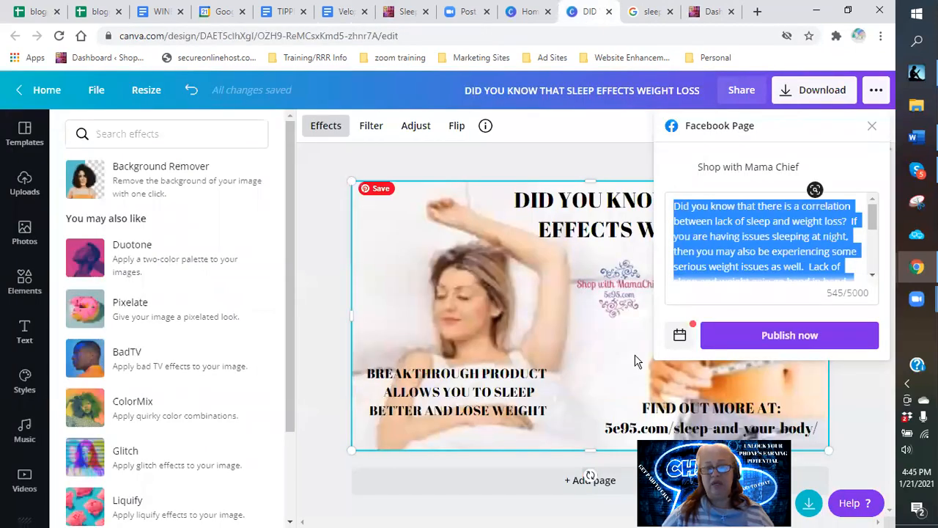
pyautogui.scroll(-3, 858, 269)
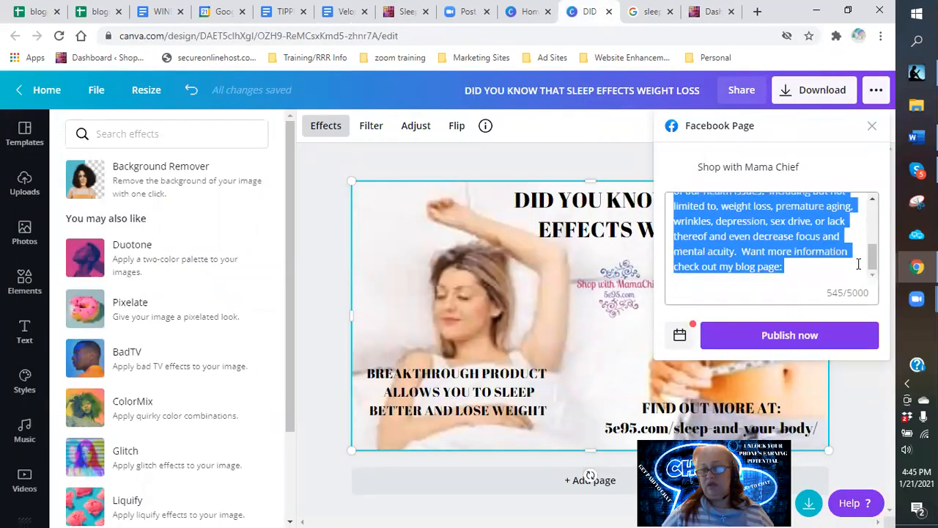
pyautogui.rightClick(799, 272)
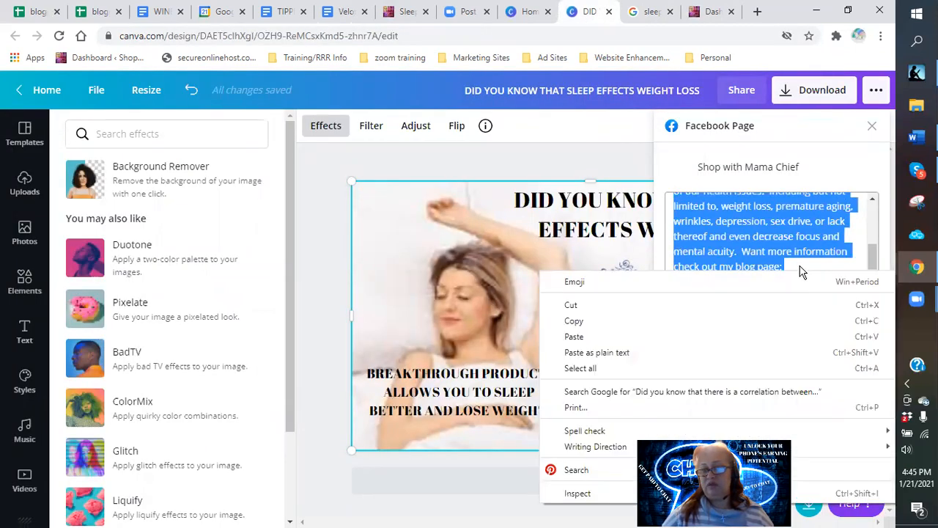
pyautogui.click(800, 267)
pyautogui.rightClick(800, 267)
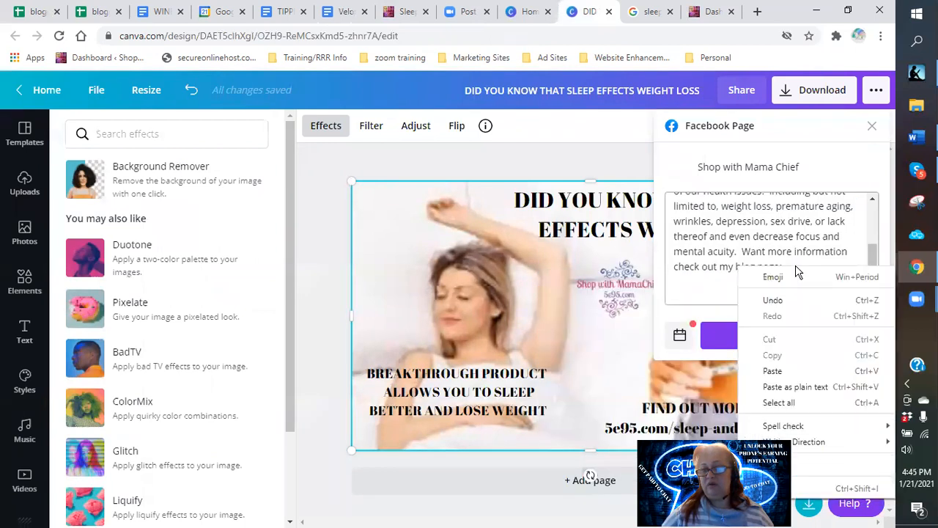
pyautogui.click(782, 372)
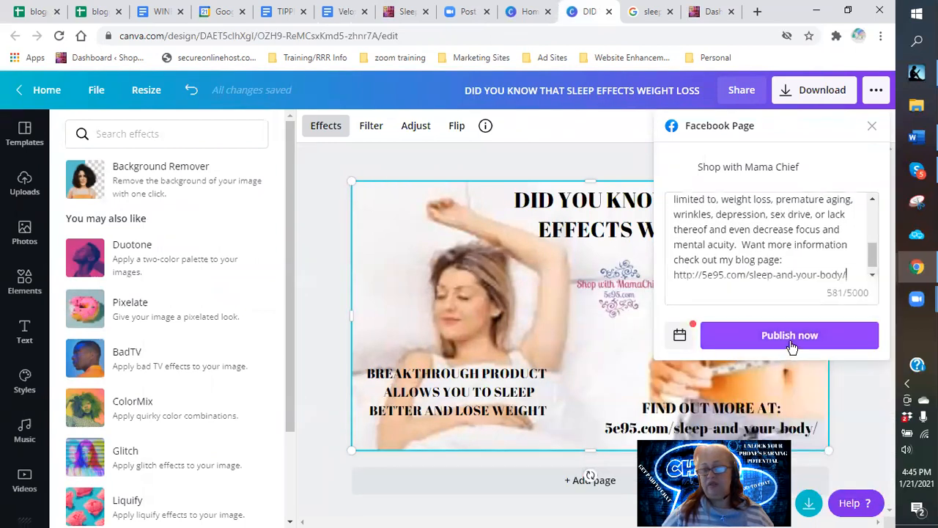
# Publish the banner to the Facebook page, check the live post, and return to the Canva design.
pyautogui.click(791, 339)
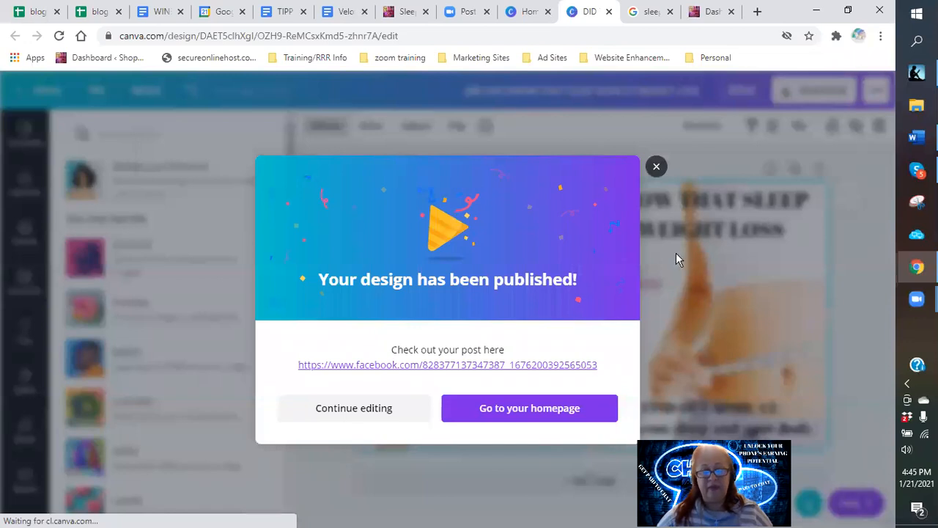
pyautogui.click(394, 365)
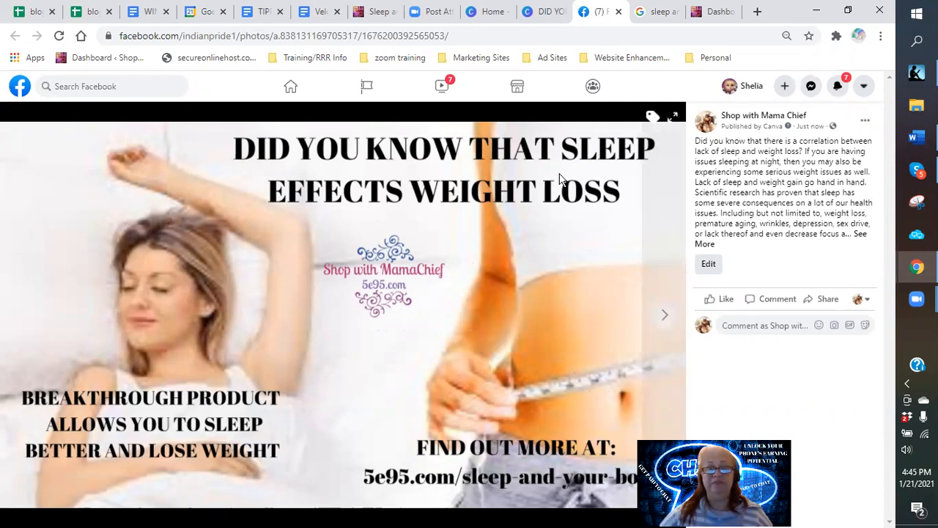
pyautogui.click(618, 11)
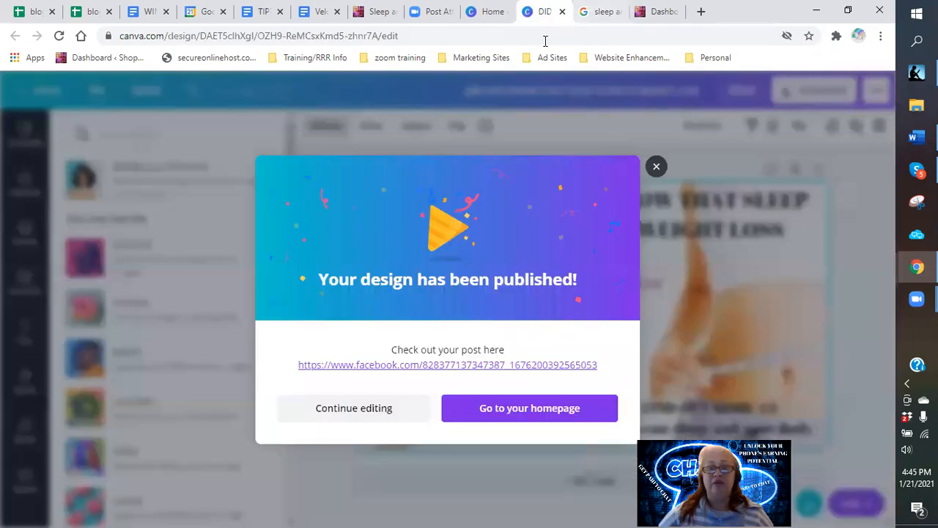
pyautogui.click(650, 173)
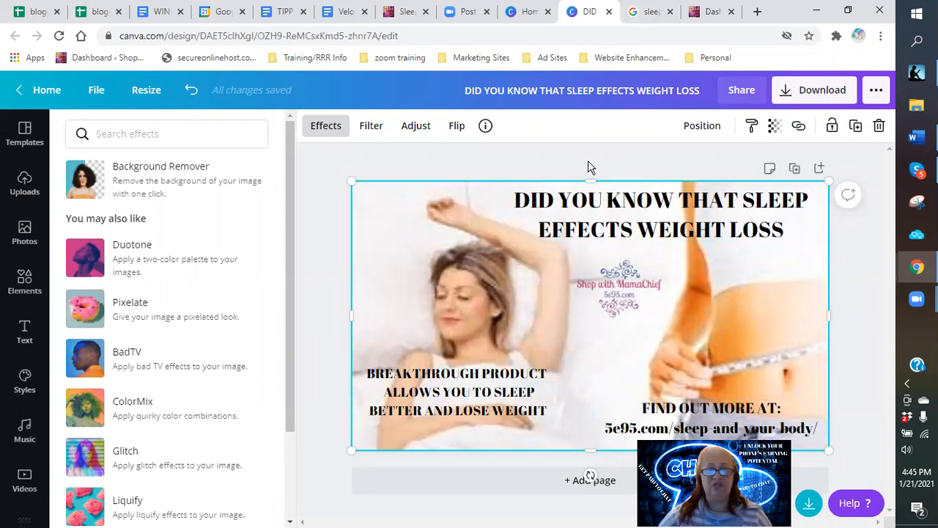
# Leave the sleep and weight loss results and search Google Images for "chatting".
pyautogui.click(649, 11)
pyautogui.scroll(-10, 308, 191)
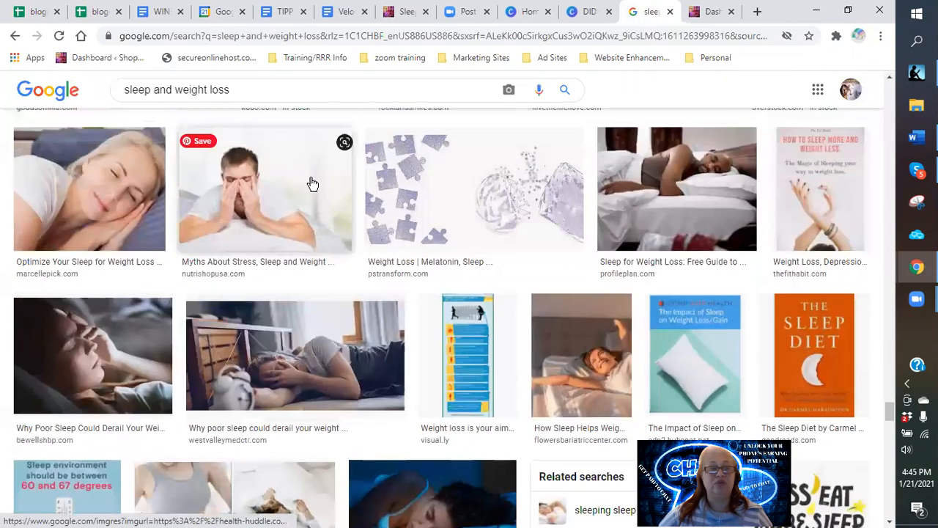
pyautogui.click(80, 36)
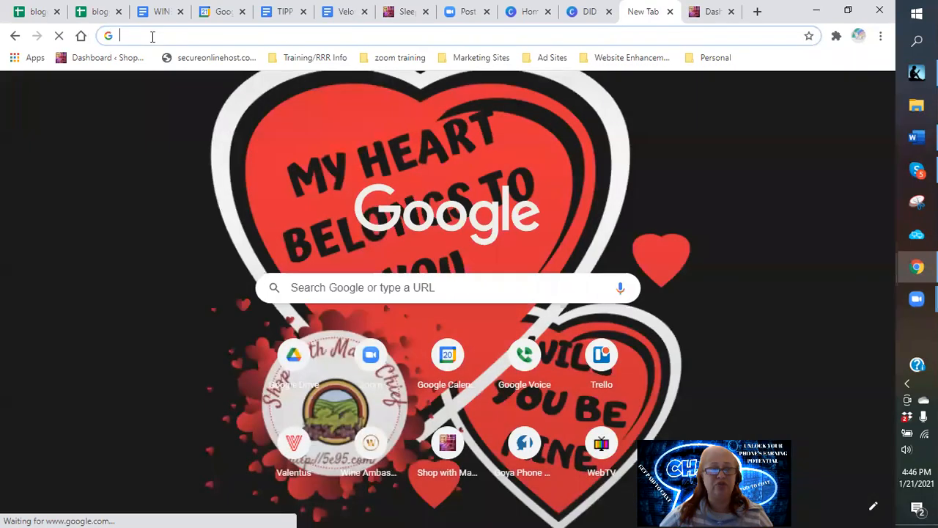
pyautogui.click(152, 36)
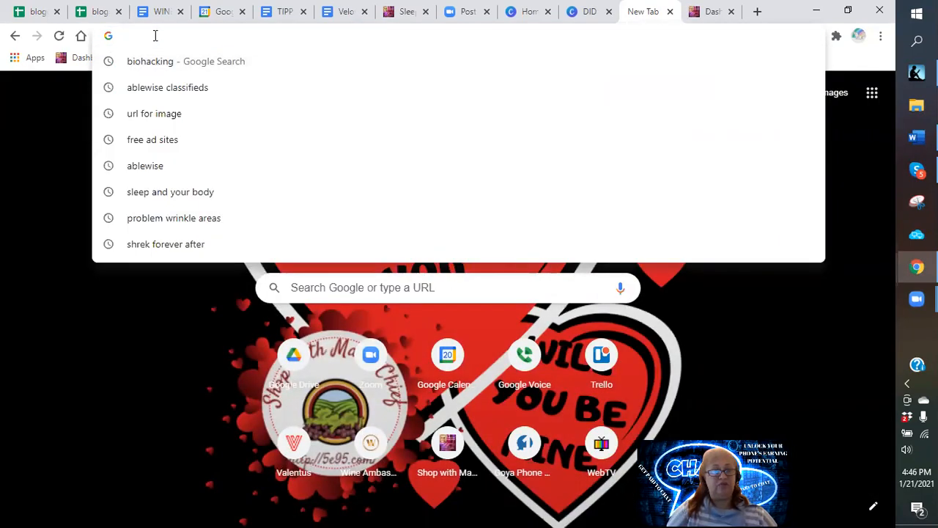
pyautogui.write('chatting')
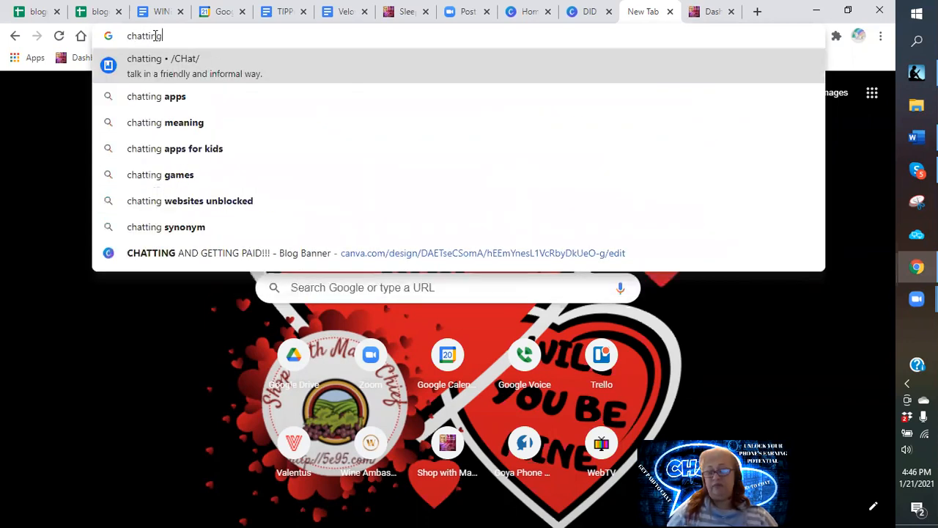
pyautogui.press('Return')
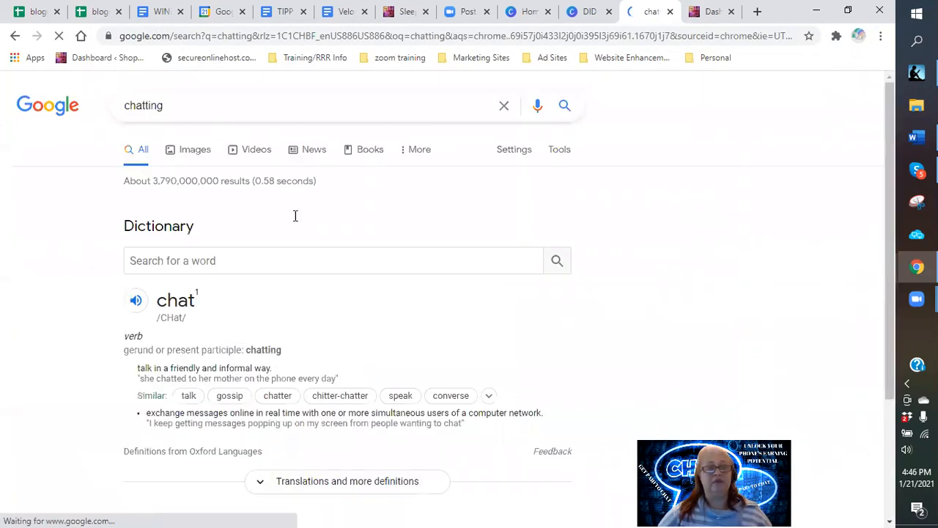
pyautogui.click(195, 154)
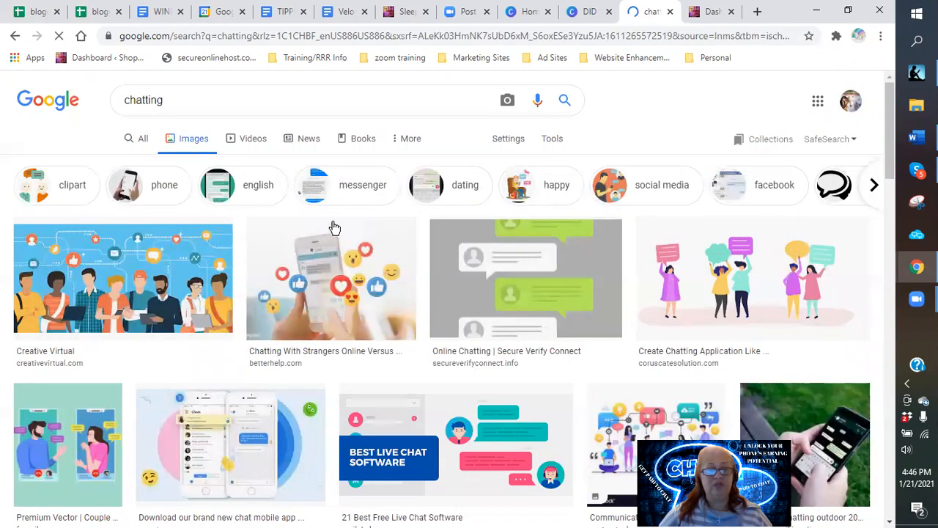
# Look through the chatting image results and preview the picture of two phones showing Facebook Messenger conversations.
pyautogui.scroll(-2, 334, 233)
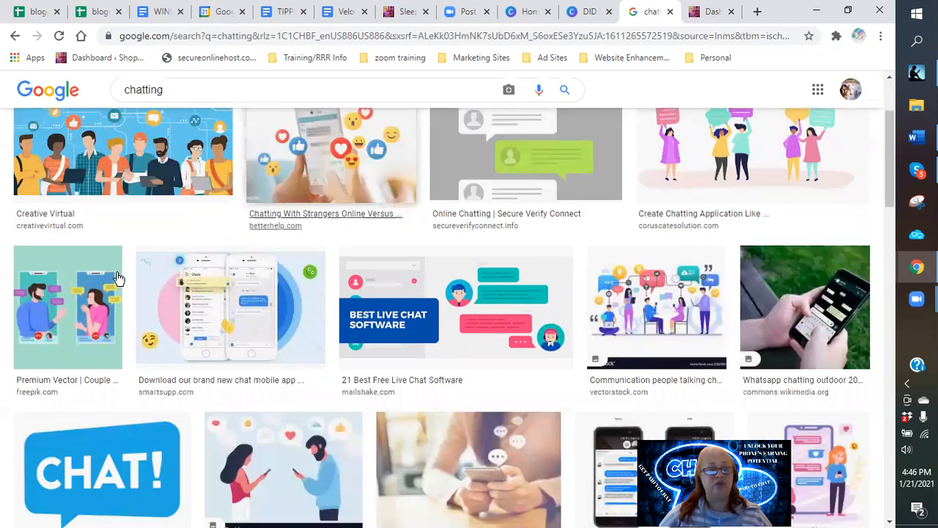
pyautogui.scroll(-3, 327, 288)
pyautogui.click(298, 281)
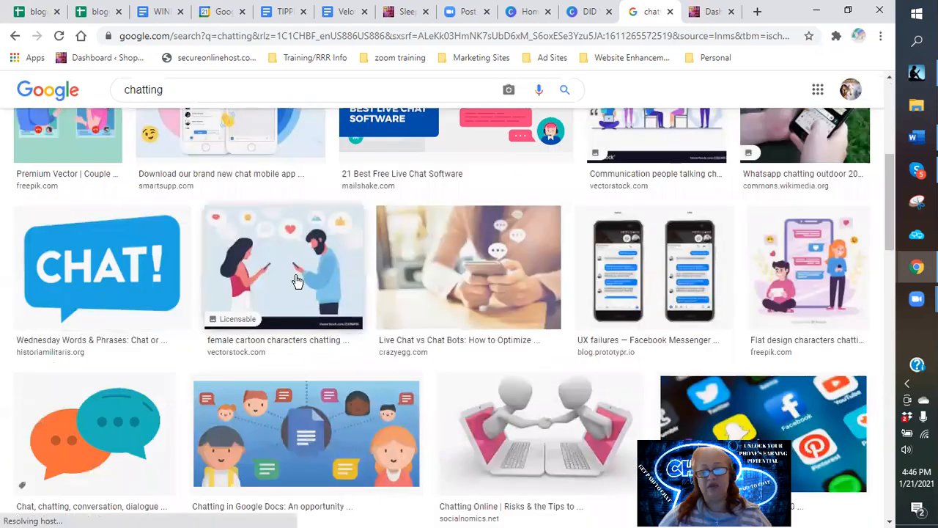
pyautogui.click(663, 261)
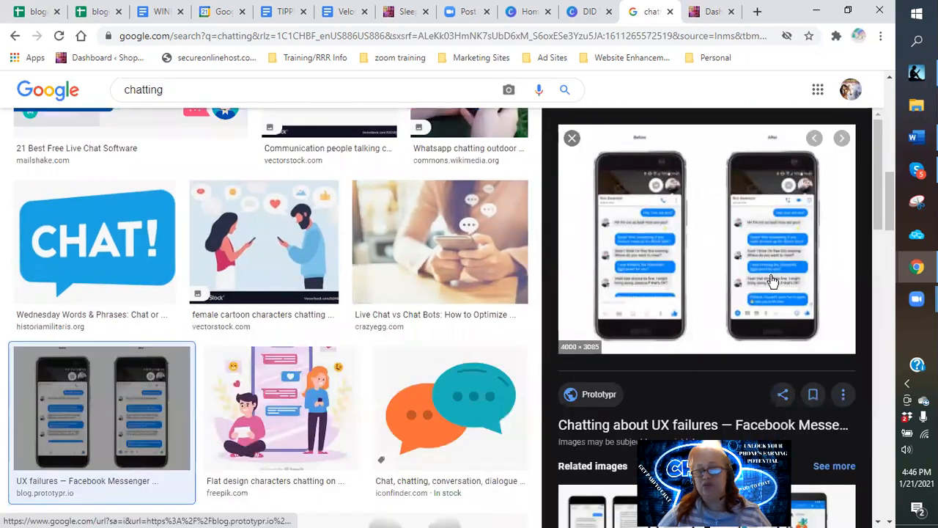
pyautogui.click(572, 140)
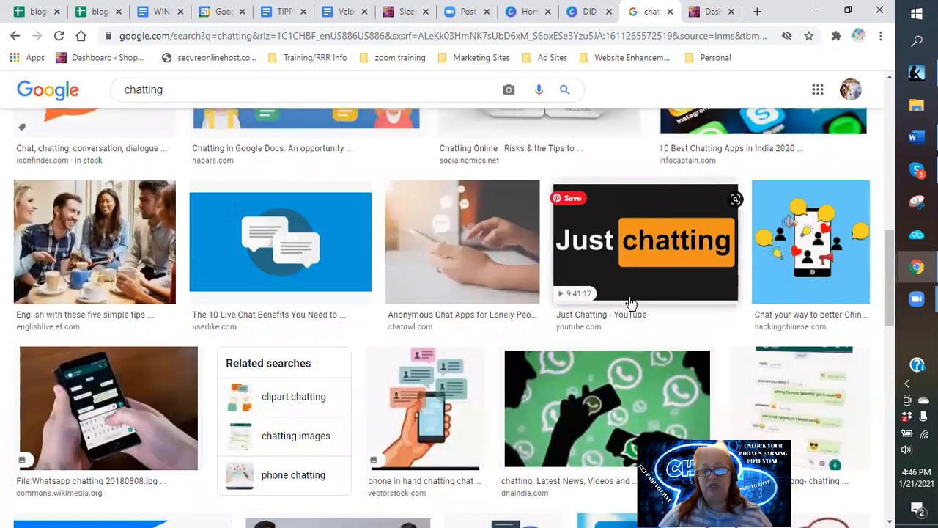
pyautogui.scroll(-2, 630, 303)
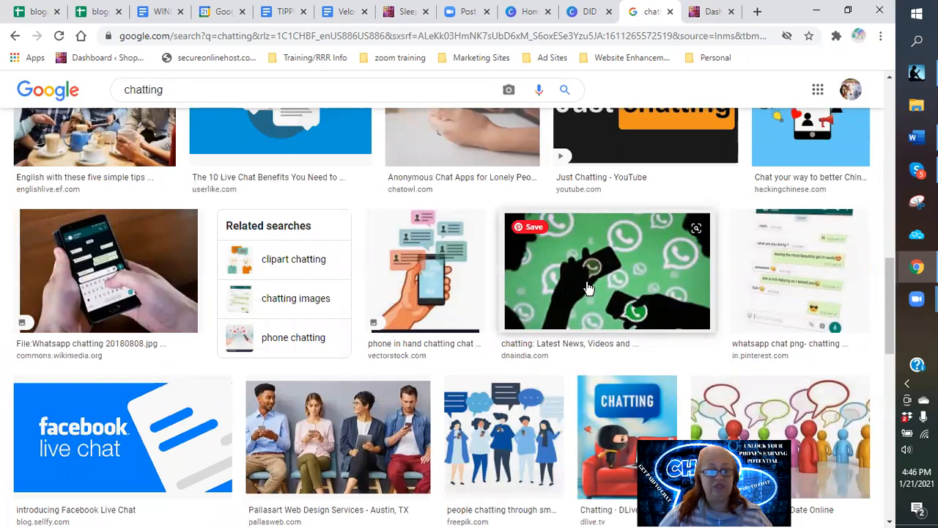
pyautogui.scroll(-1, 588, 288)
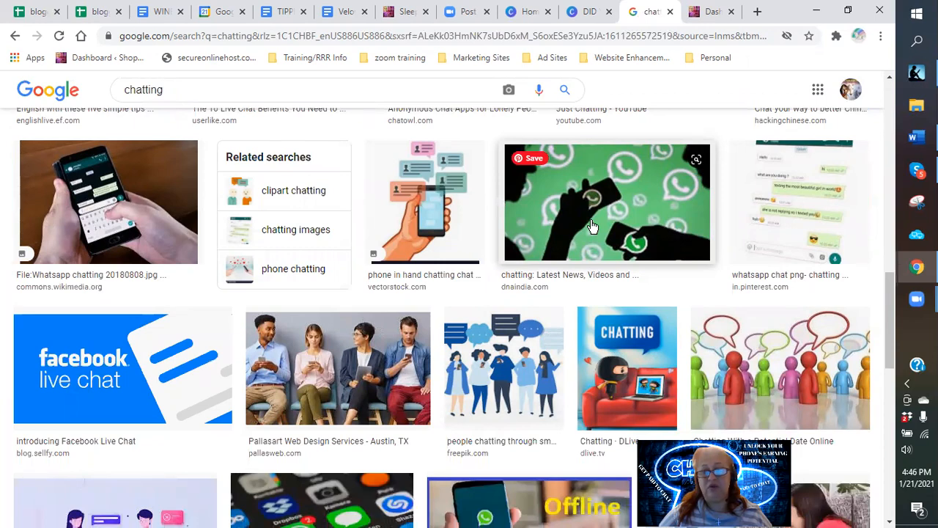
pyautogui.rightClick(591, 220)
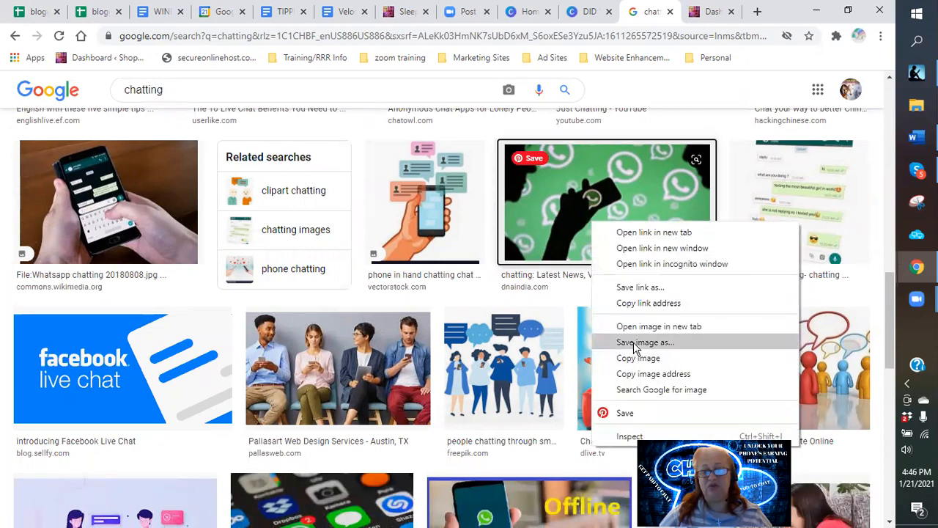
pyautogui.click(635, 345)
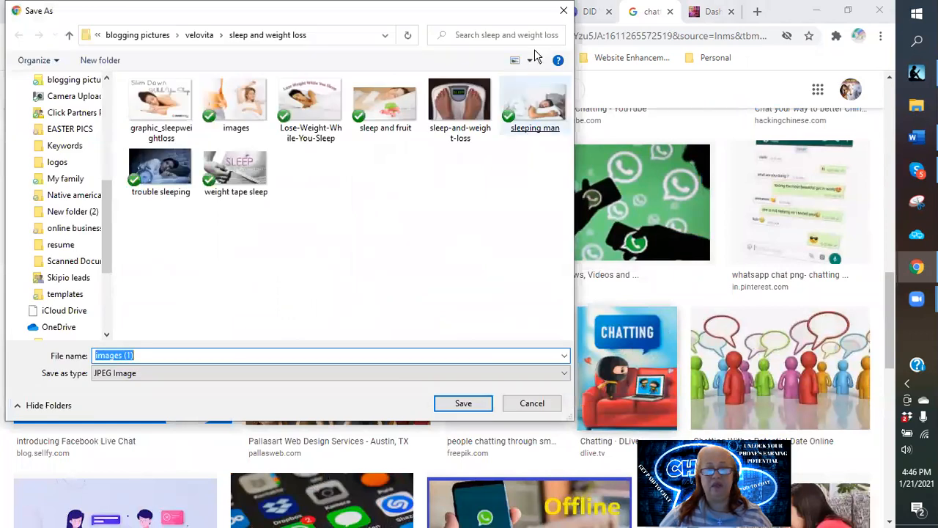
pyautogui.click(563, 12)
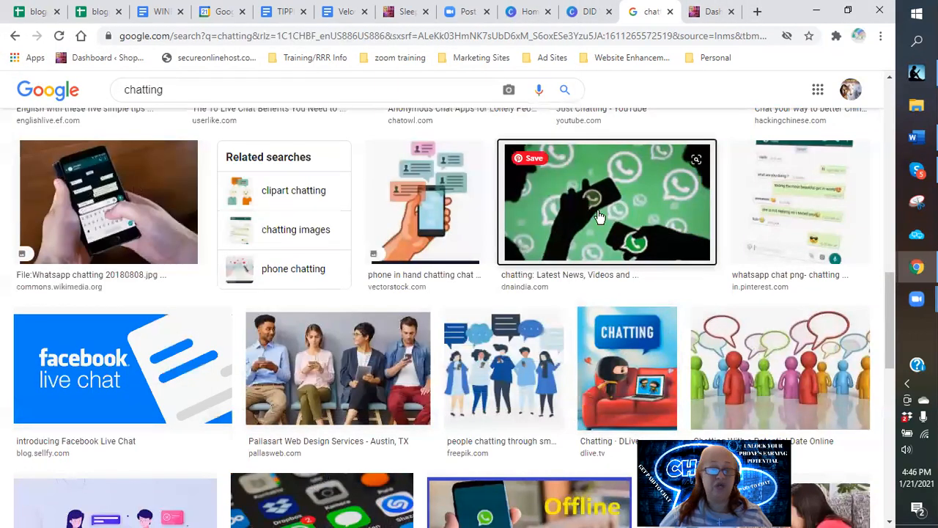
# Look further through the chatting image results for another picture suitable for a banner.
pyautogui.scroll(-2, 572, 296)
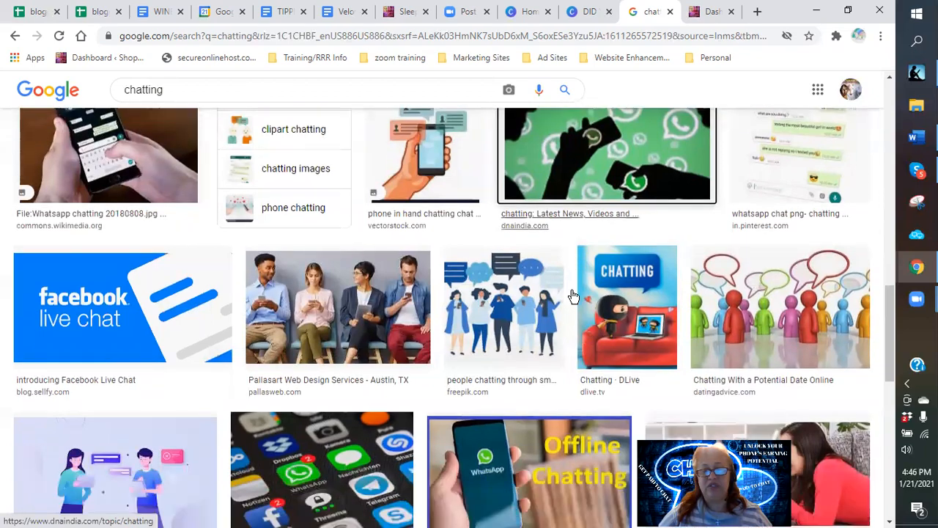
pyautogui.scroll(-4, 573, 296)
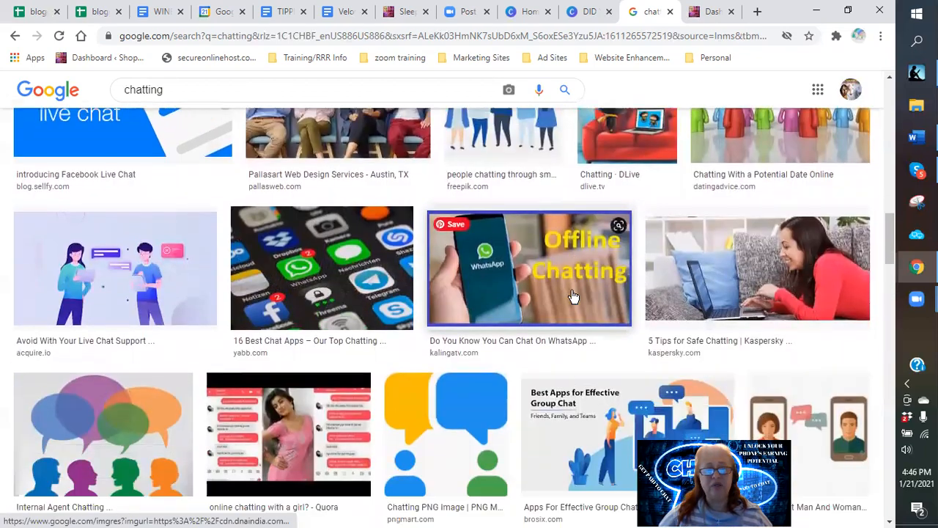
pyautogui.scroll(-2, 573, 295)
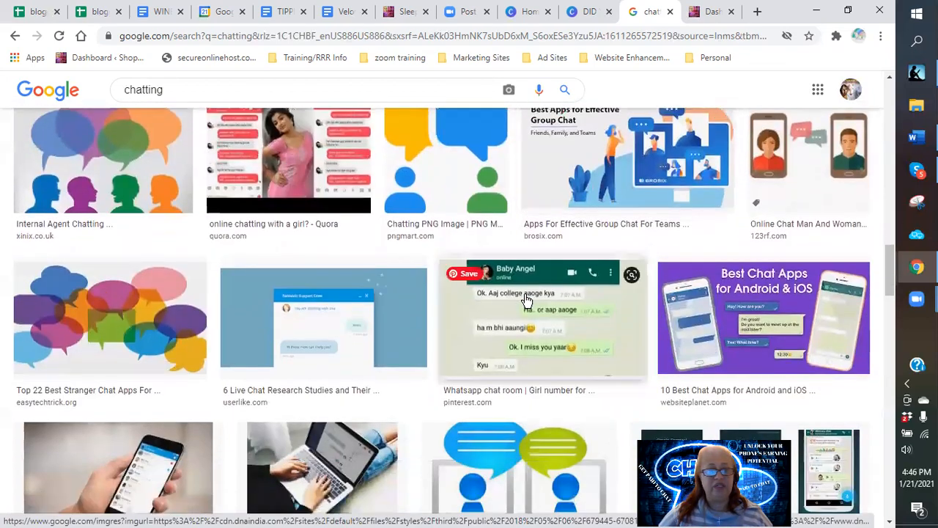
pyautogui.scroll(4, 150, 382)
pyautogui.scroll(-2, 150, 381)
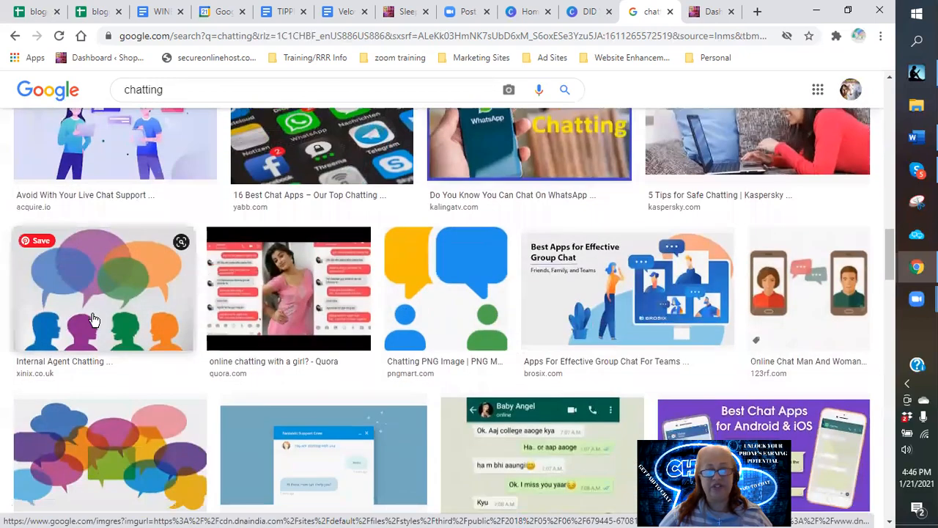
pyautogui.scroll(-2, 93, 320)
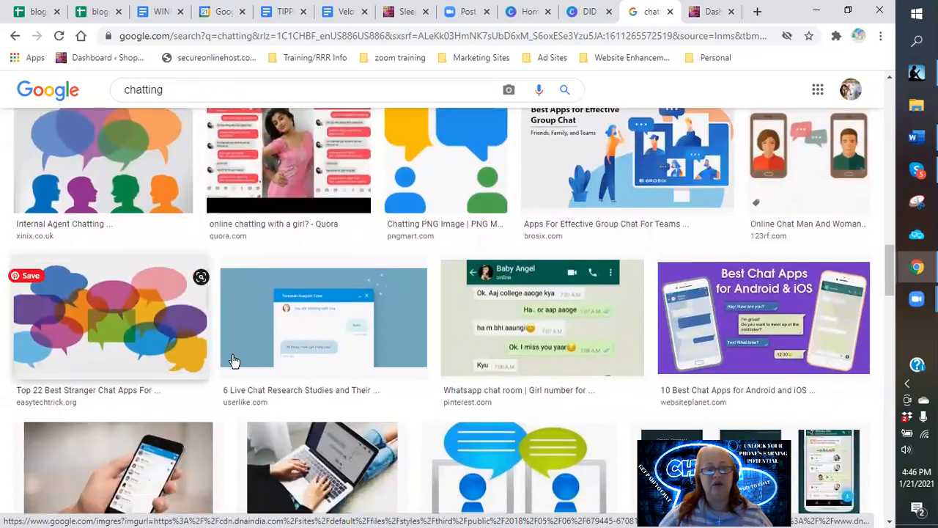
pyautogui.scroll(-2, 586, 323)
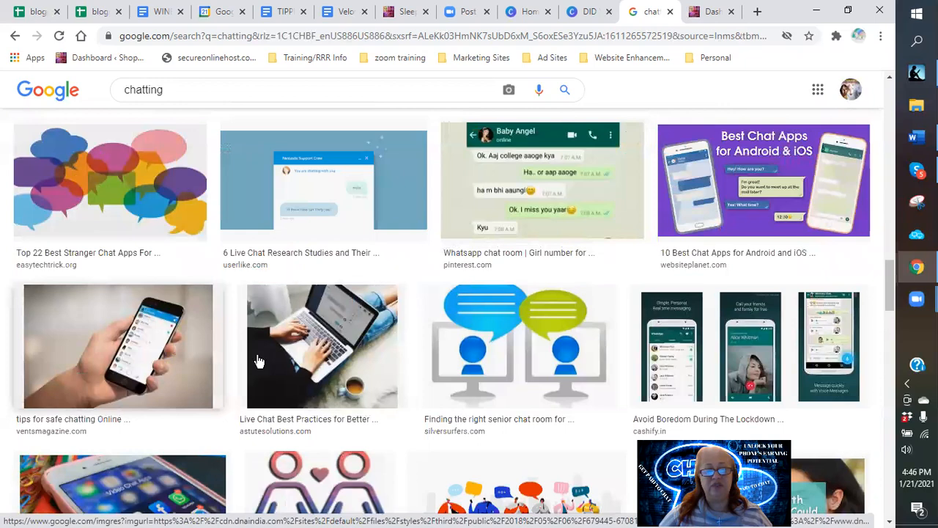
pyautogui.scroll(-4, 555, 342)
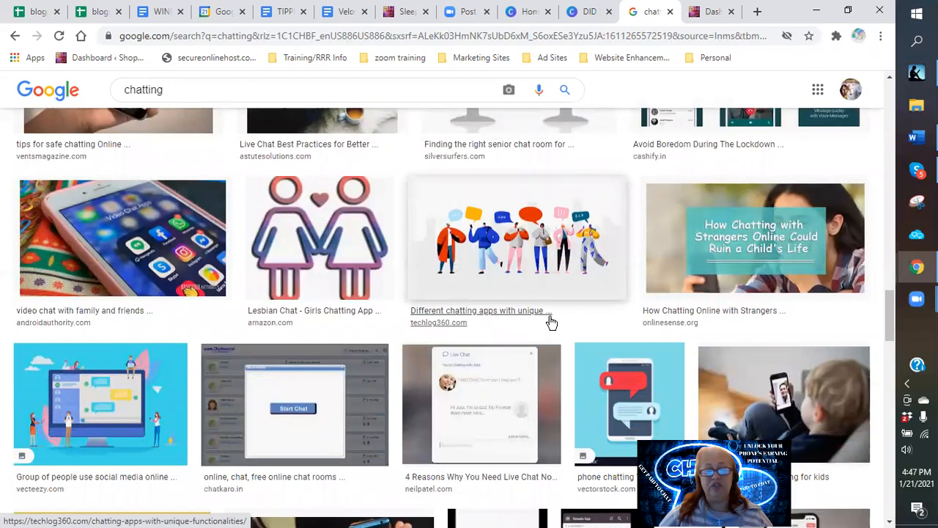
pyautogui.scroll(-1, 551, 323)
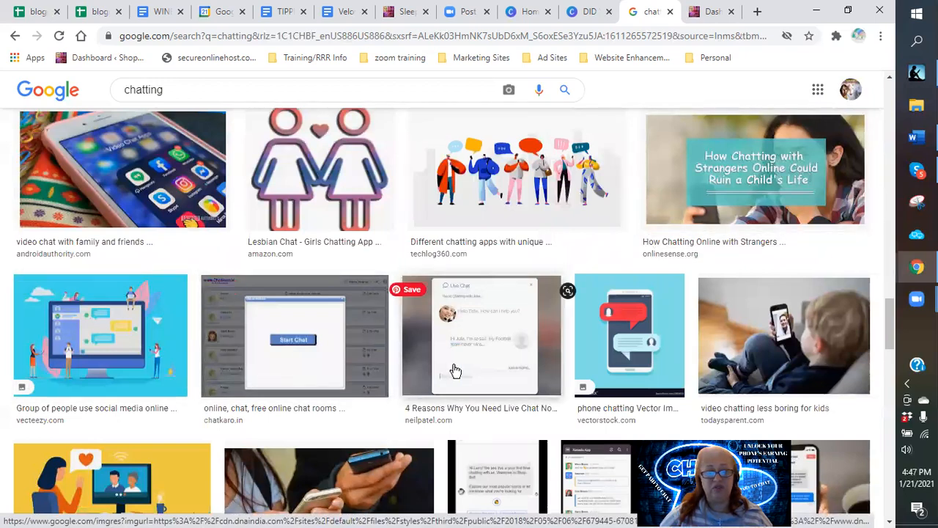
pyautogui.scroll(-3, 454, 370)
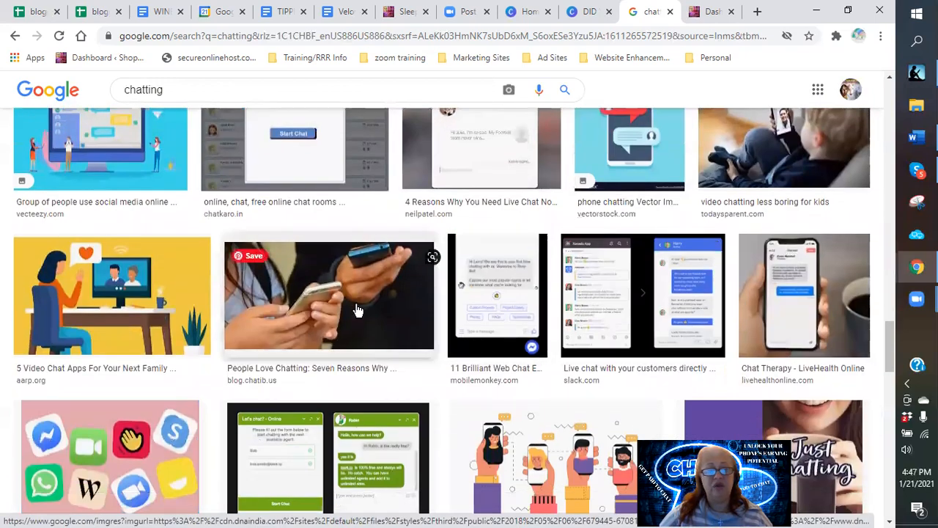
pyautogui.scroll(-2, 641, 311)
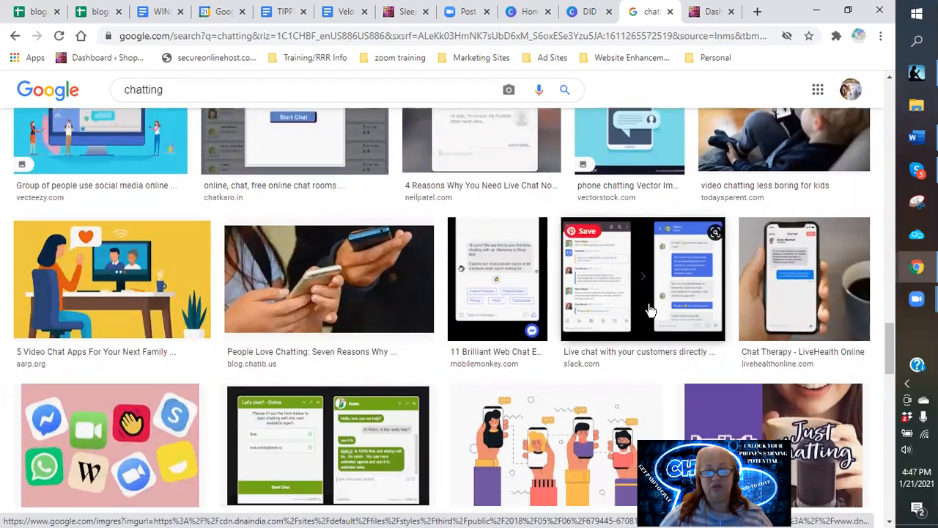
pyautogui.scroll(-1, 641, 311)
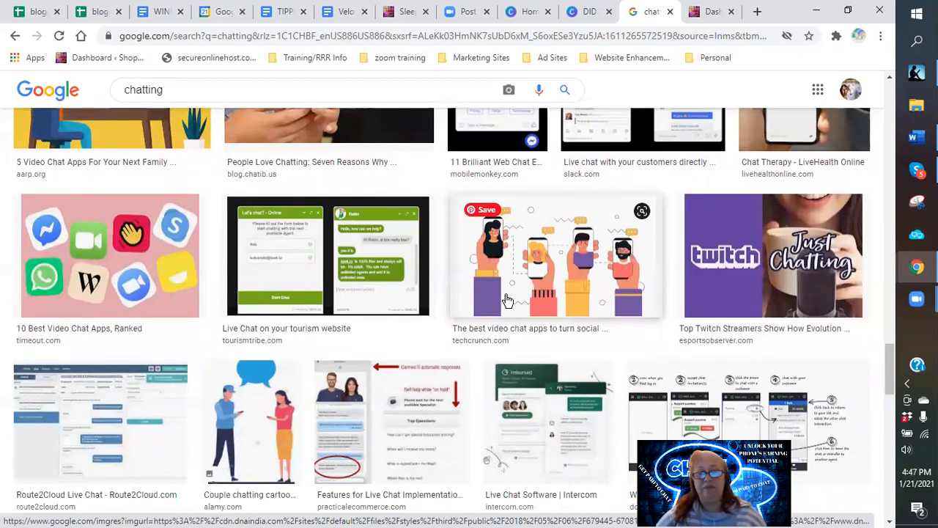
# Start saving the picture of four raised hands holding phones, choosing the tipping circle folder inside blogging pictures as the destination.
pyautogui.click(533, 264)
pyautogui.rightClick(533, 264)
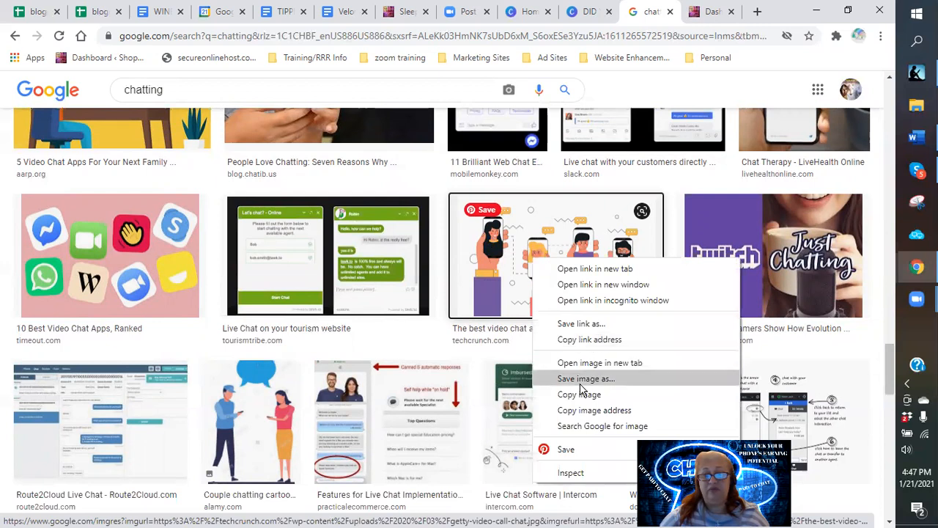
pyautogui.click(583, 379)
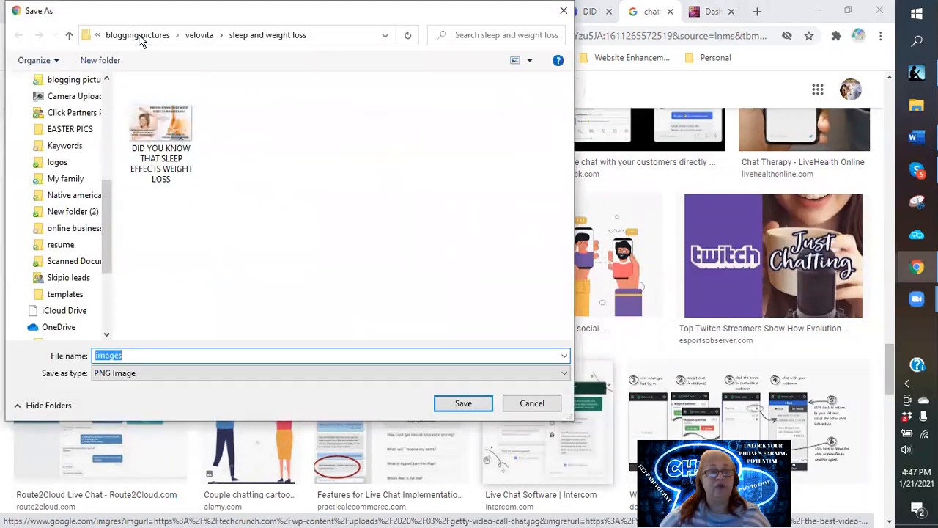
pyautogui.click(139, 36)
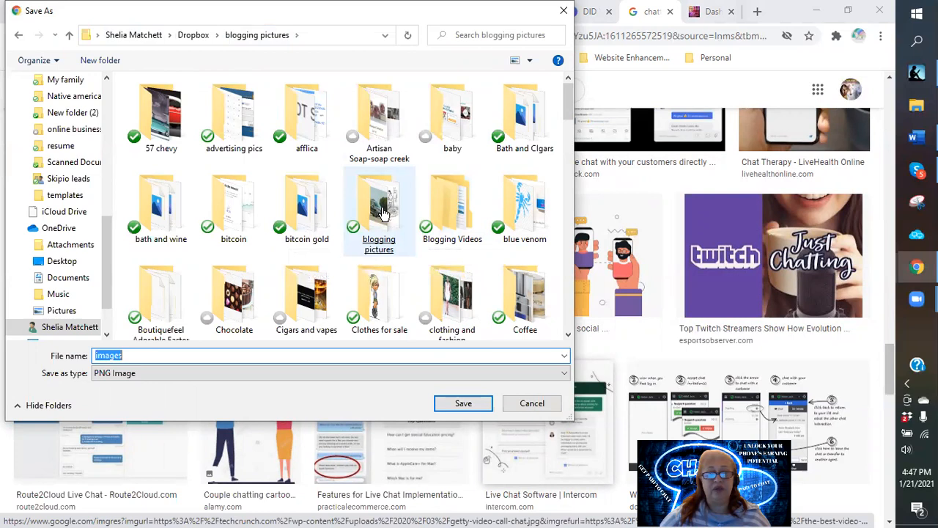
pyautogui.scroll(-1, 382, 212)
pyautogui.scroll(-2, 366, 220)
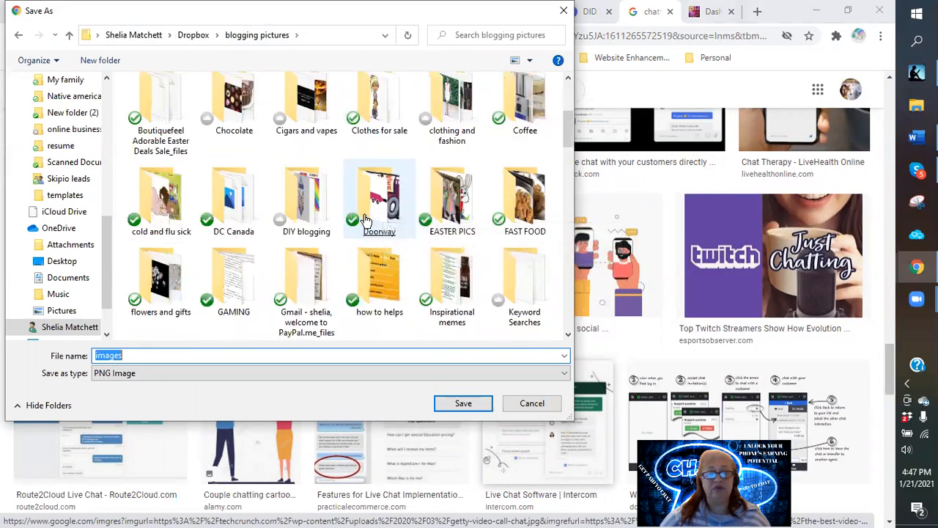
pyautogui.scroll(-1, 366, 220)
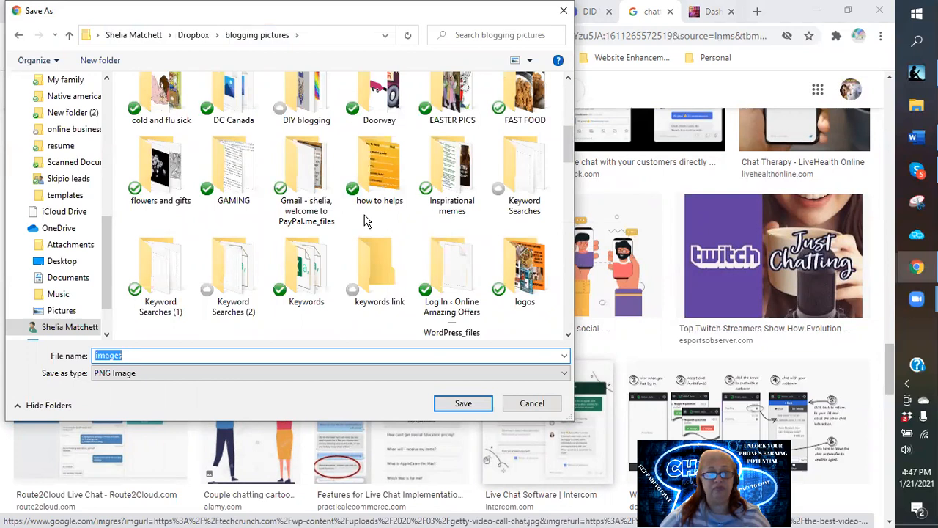
pyautogui.scroll(-2, 367, 222)
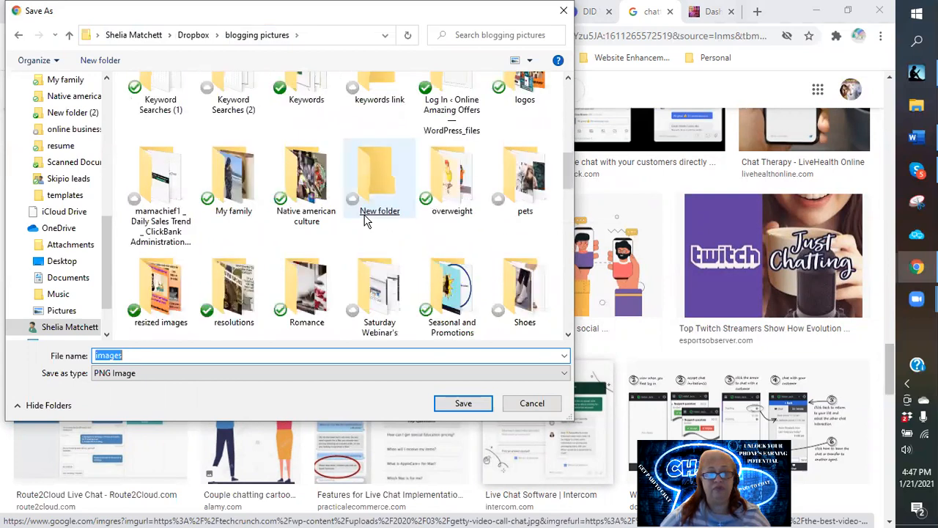
pyautogui.scroll(-1, 367, 221)
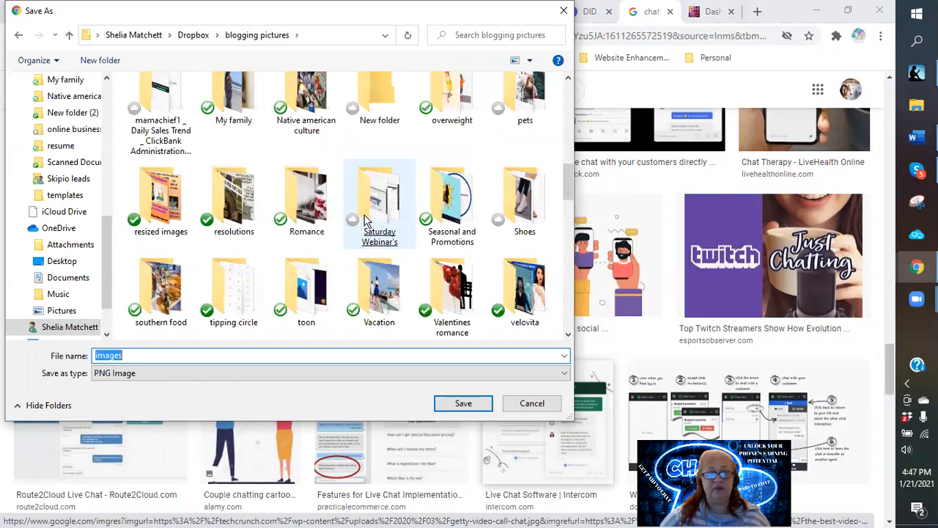
pyautogui.doubleClick(242, 305)
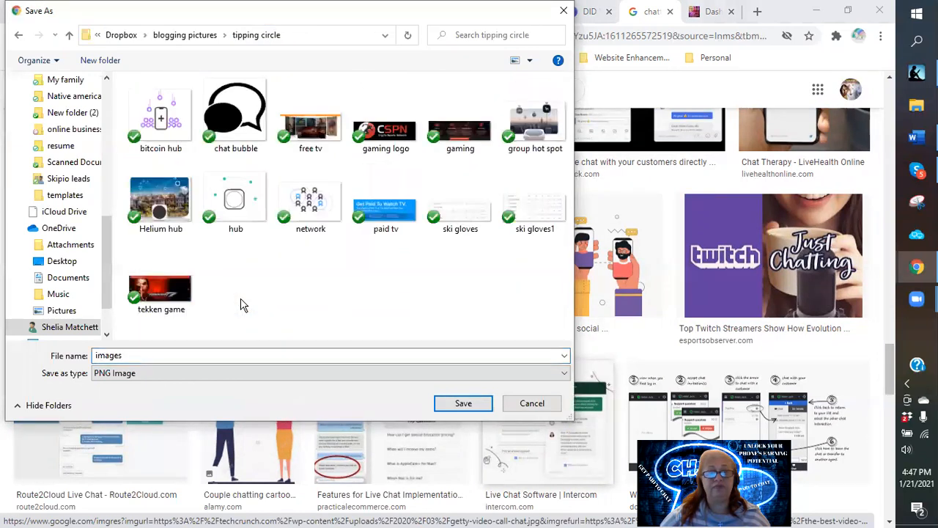
# Name the picture file "chat connections" and save it as a PNG image.
pyautogui.click(197, 355)
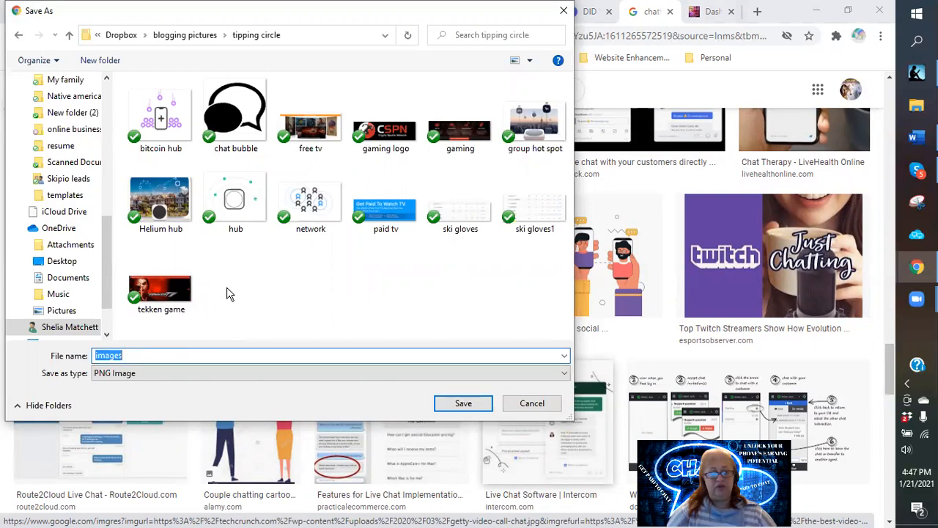
pyautogui.write('chat connec')
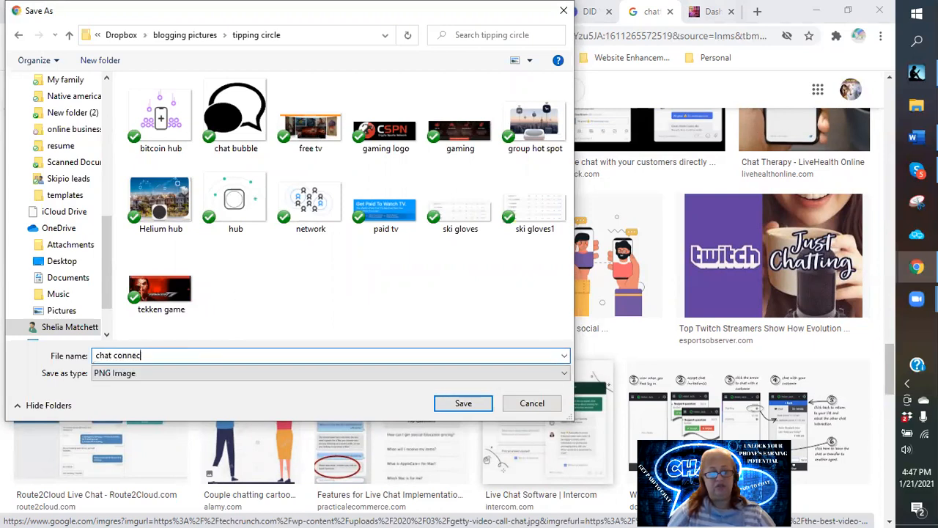
pyautogui.write('tions')
pyautogui.press('Return')
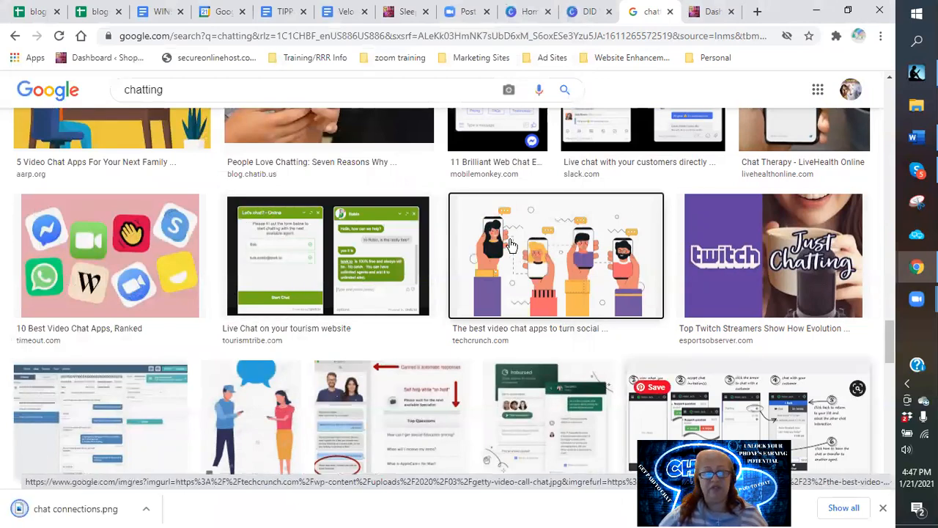
# Examine the remaining chatting image results for more banner pictures, and close the image search.
pyautogui.scroll(-2, 498, 245)
pyautogui.scroll(-6, 486, 244)
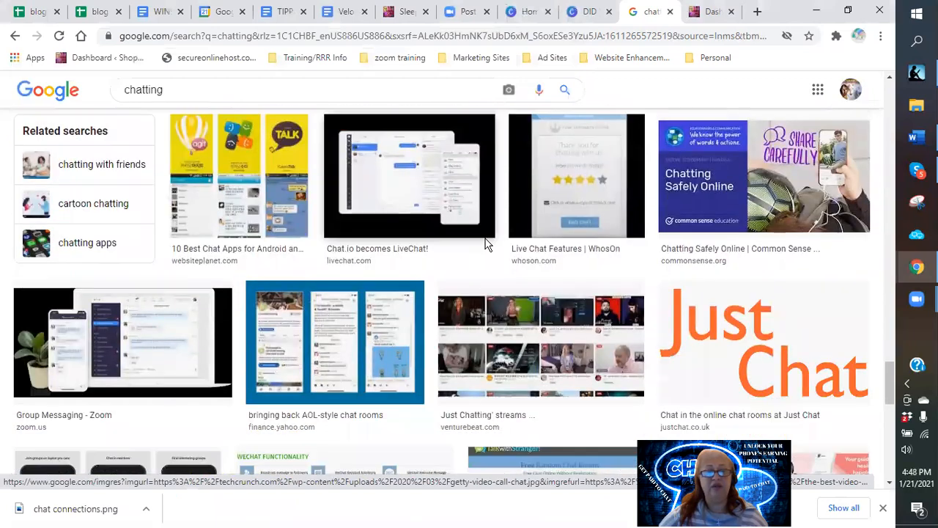
pyautogui.scroll(-7, 486, 244)
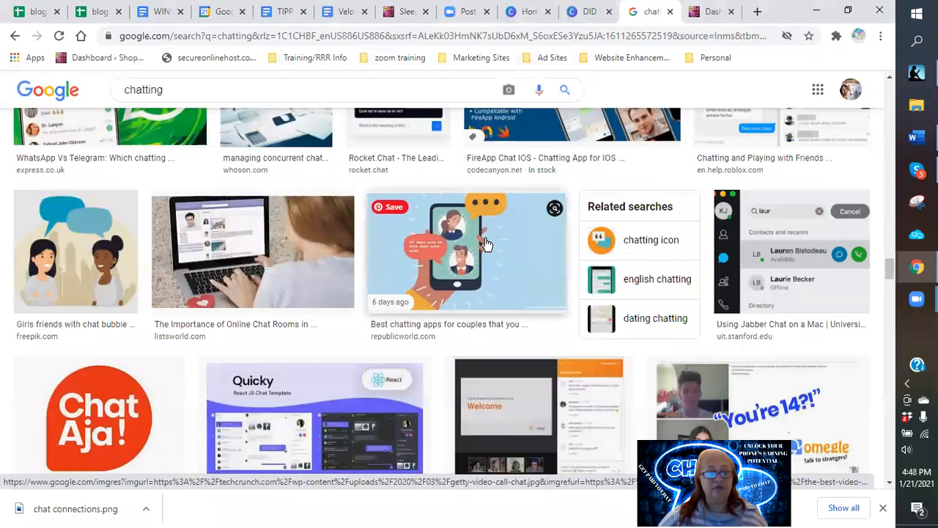
pyautogui.scroll(-2, 486, 244)
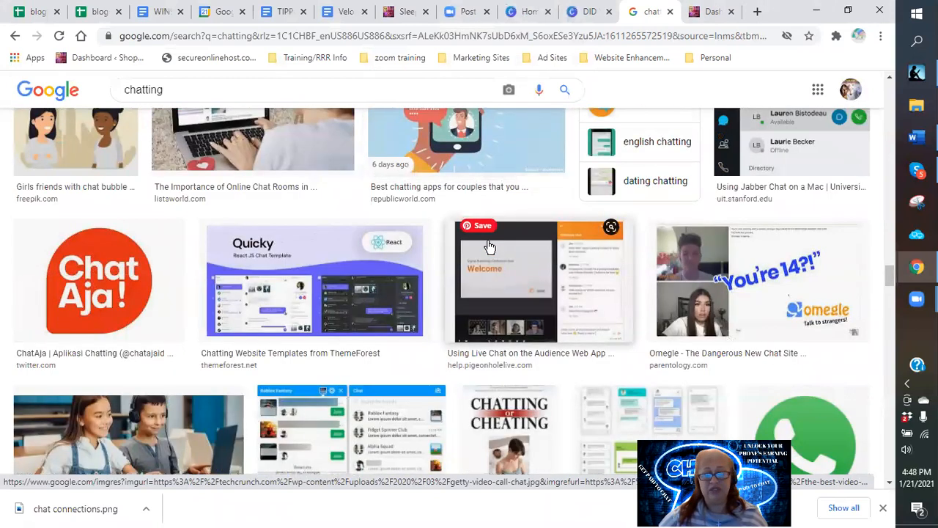
pyautogui.scroll(-1, 495, 247)
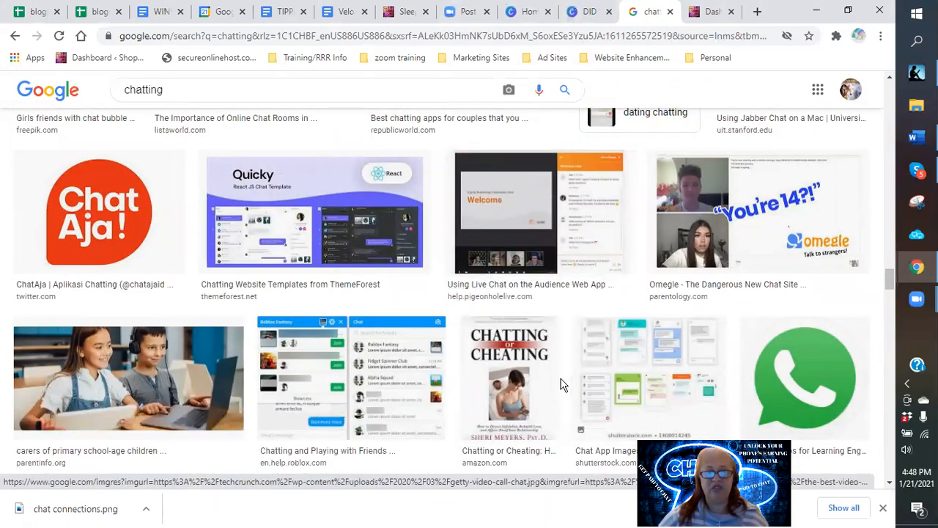
pyautogui.scroll(-4, 566, 379)
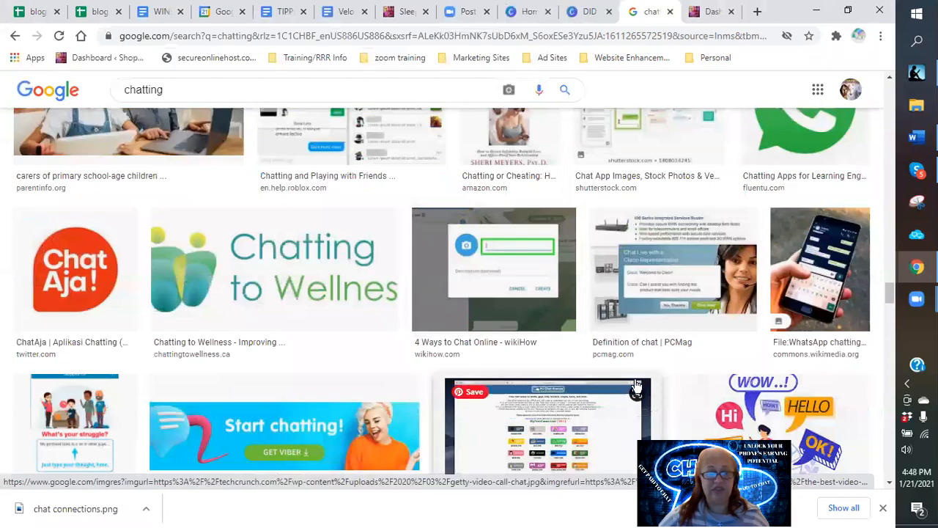
pyautogui.scroll(-3, 670, 384)
pyautogui.scroll(-4, 670, 383)
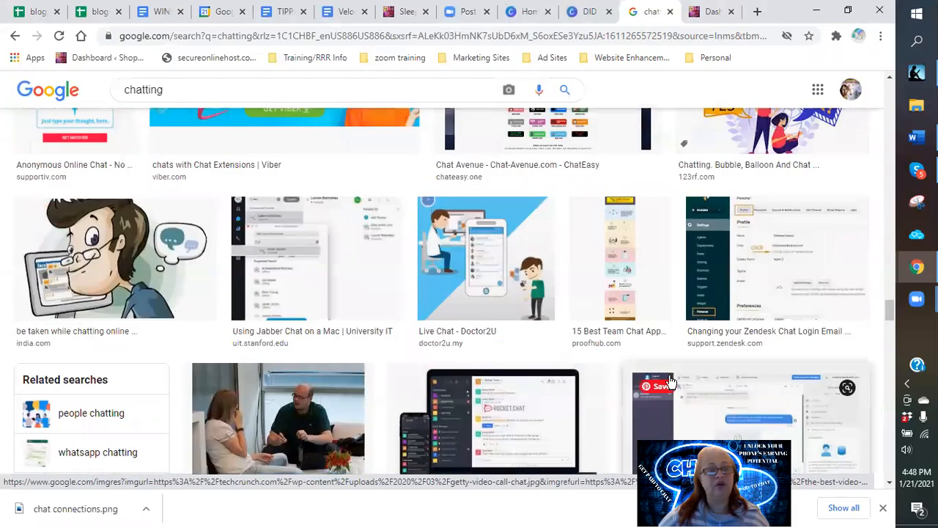
pyautogui.scroll(-4, 638, 356)
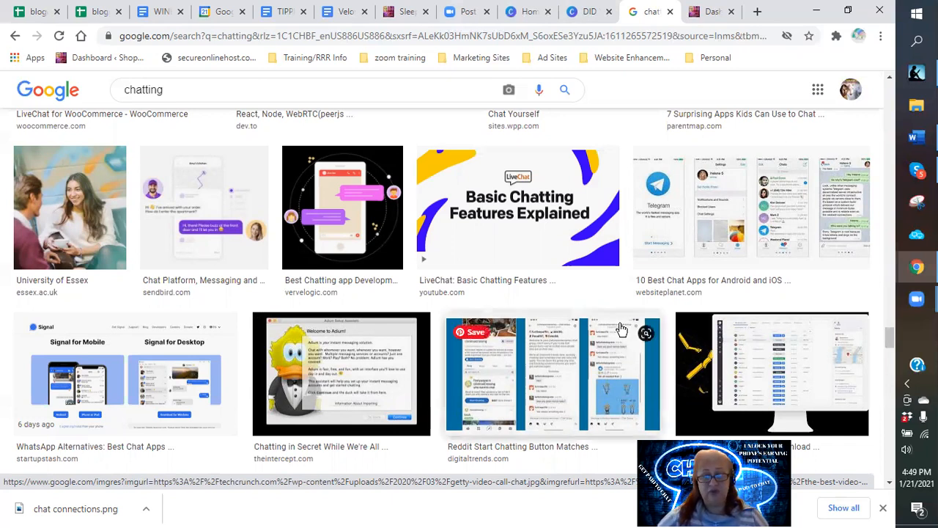
pyautogui.scroll(-2, 665, 325)
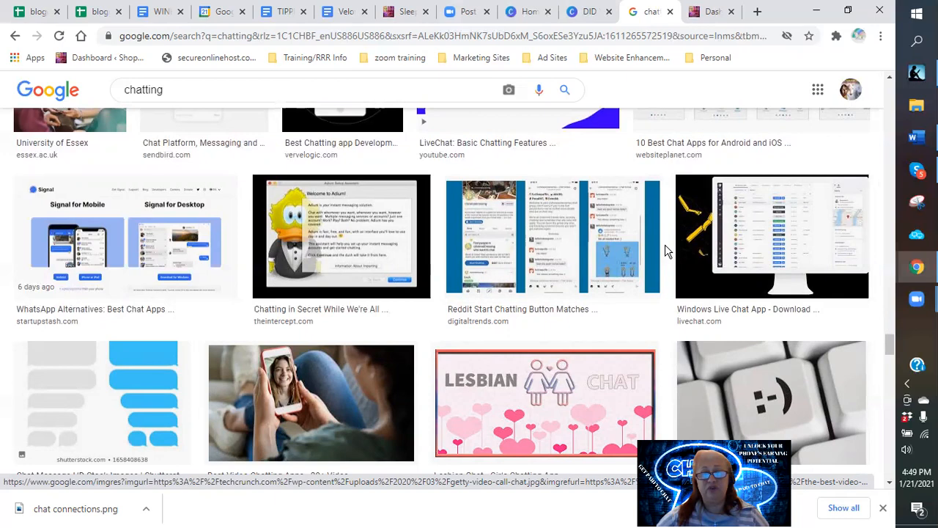
pyautogui.scroll(-2, 666, 251)
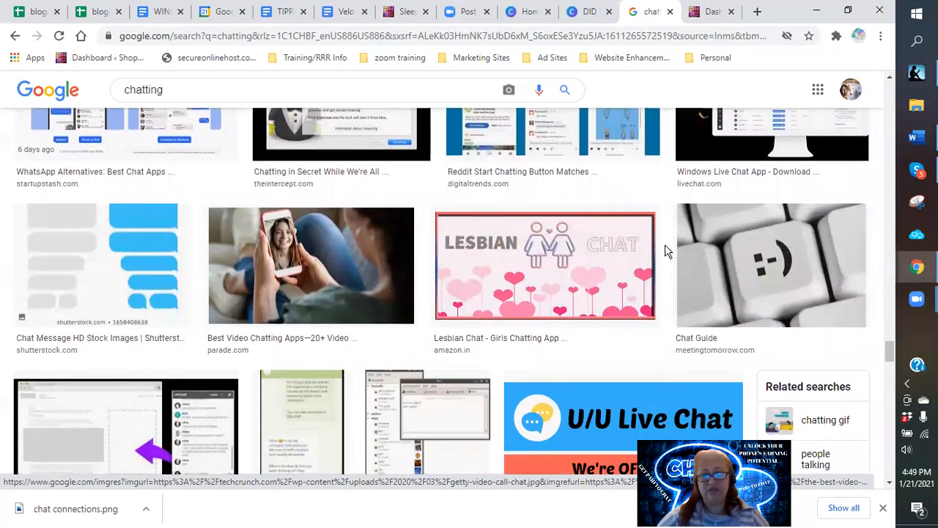
pyautogui.scroll(-4, 665, 251)
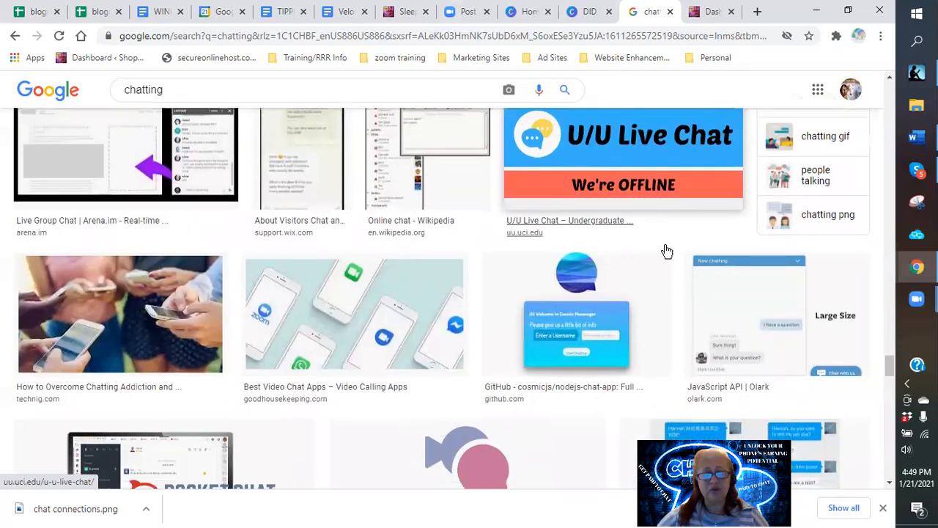
pyautogui.scroll(-4, 665, 251)
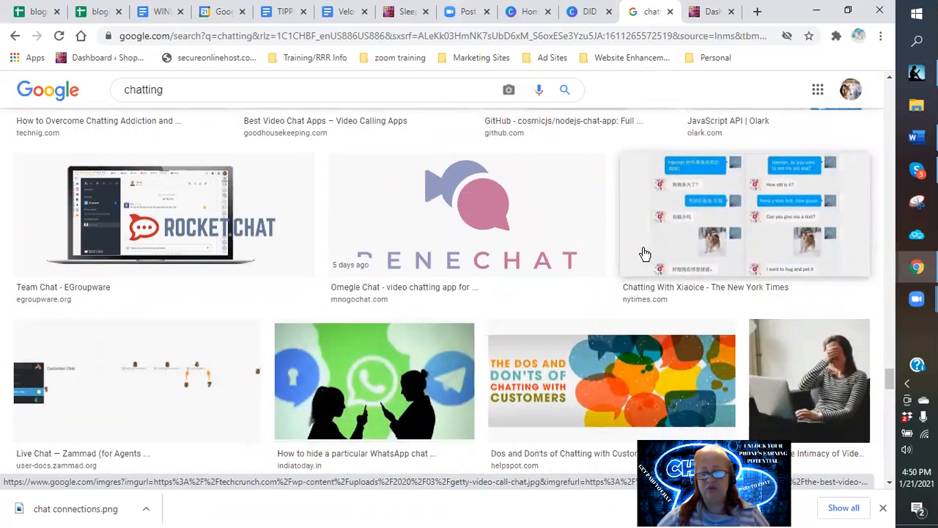
pyautogui.scroll(-2, 608, 261)
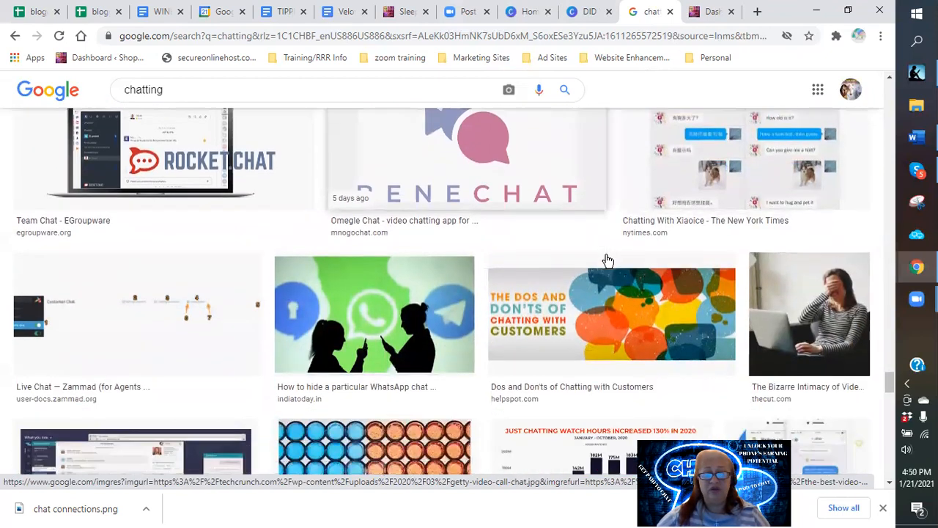
pyautogui.scroll(-4, 608, 261)
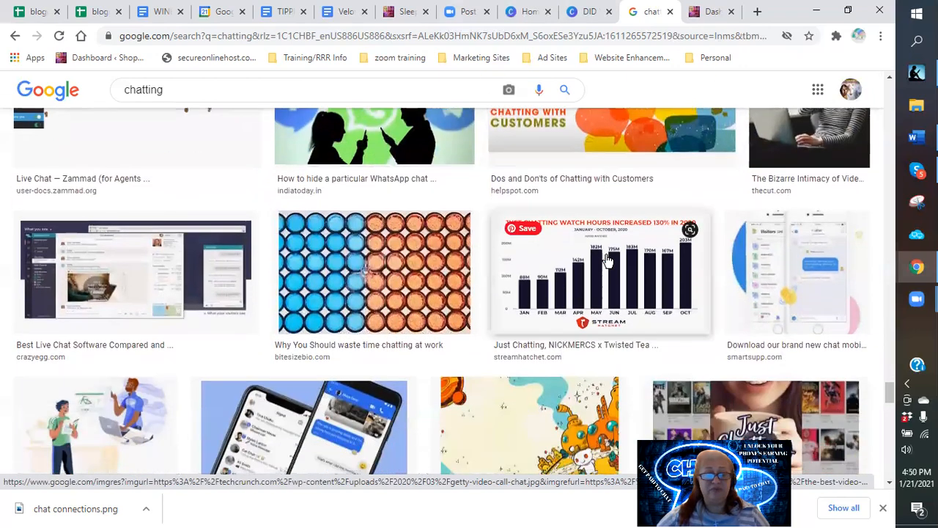
pyautogui.scroll(-2, 608, 261)
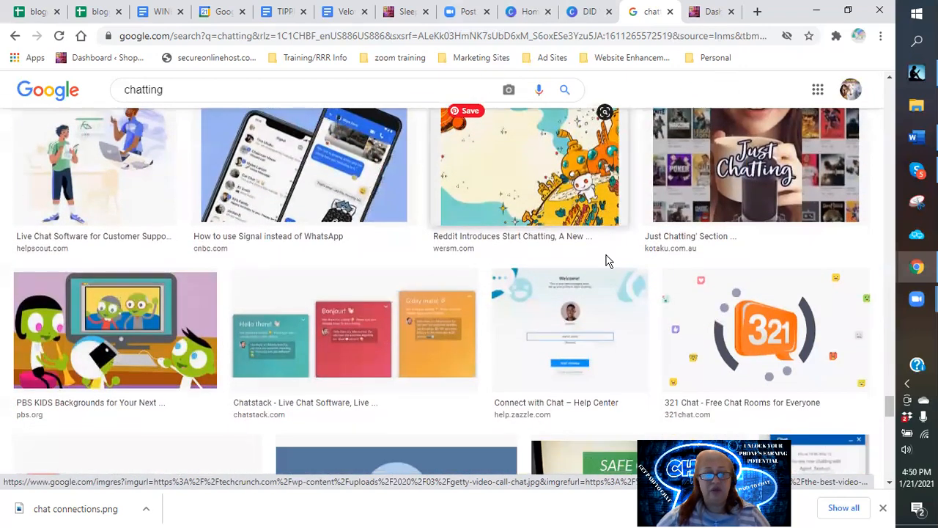
pyautogui.click(670, 11)
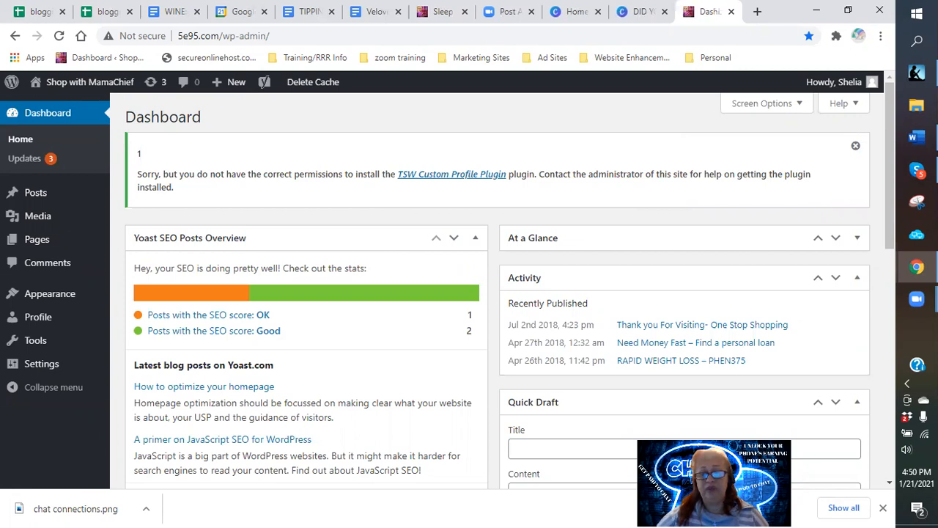
pyautogui.moveTo(622, 457); pyautogui.dragTo(588, 402)
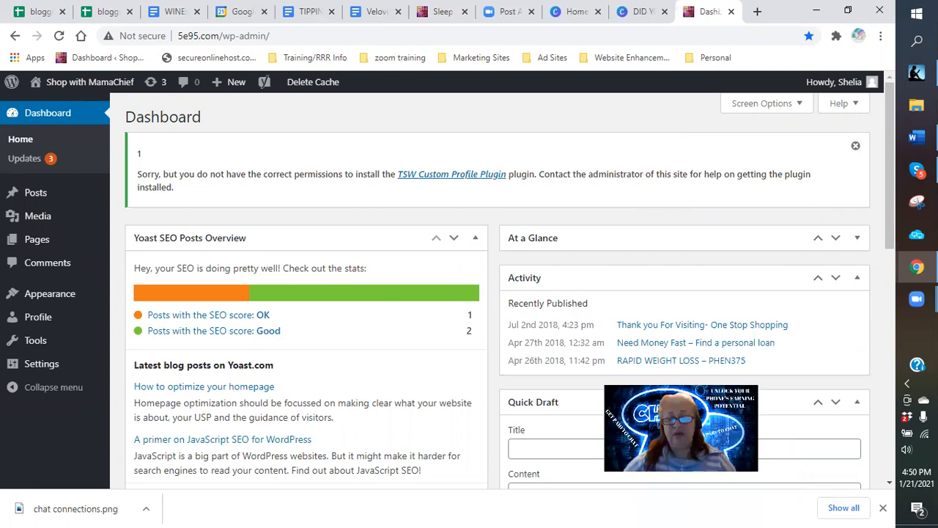